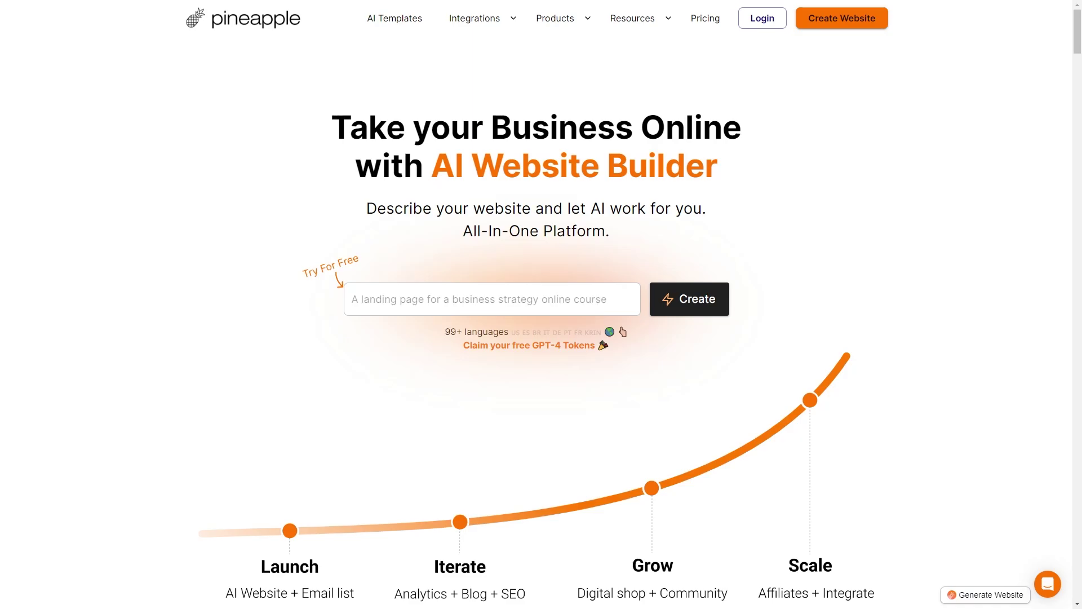
Step: Scroll down to the Pricing section and compare the Starter, Basic and Grow plan features
scroll(894, 444, down, 10)
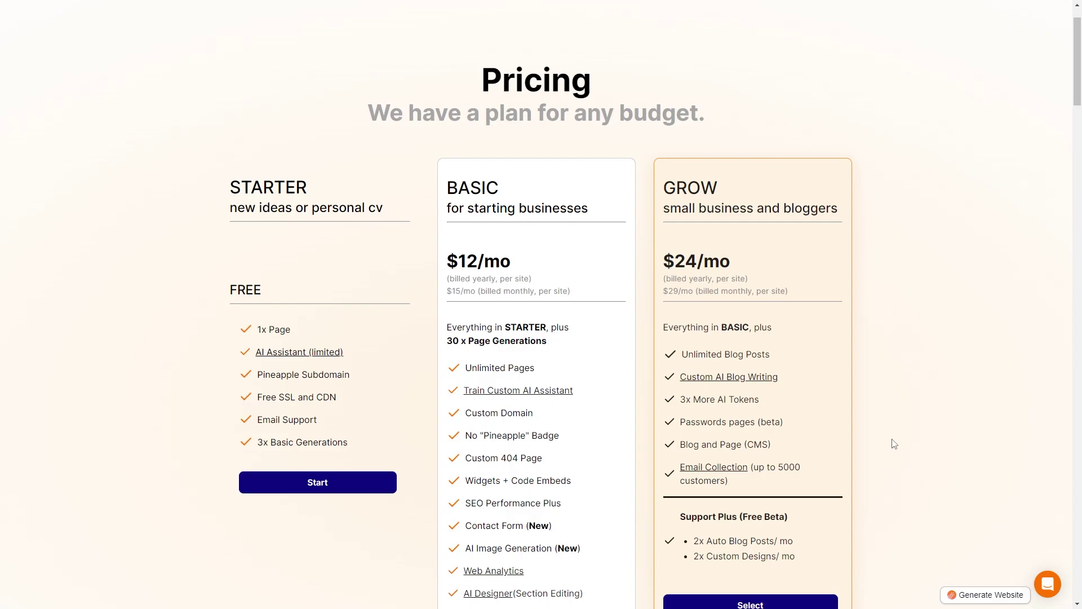
scroll(894, 445, down, 1)
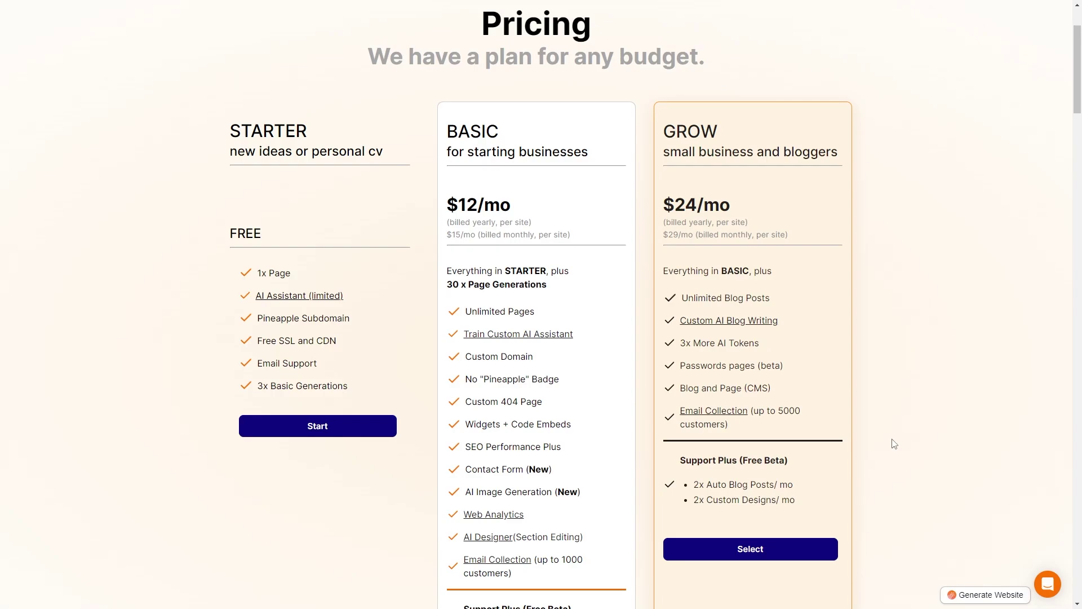
scroll(894, 444, down, 1)
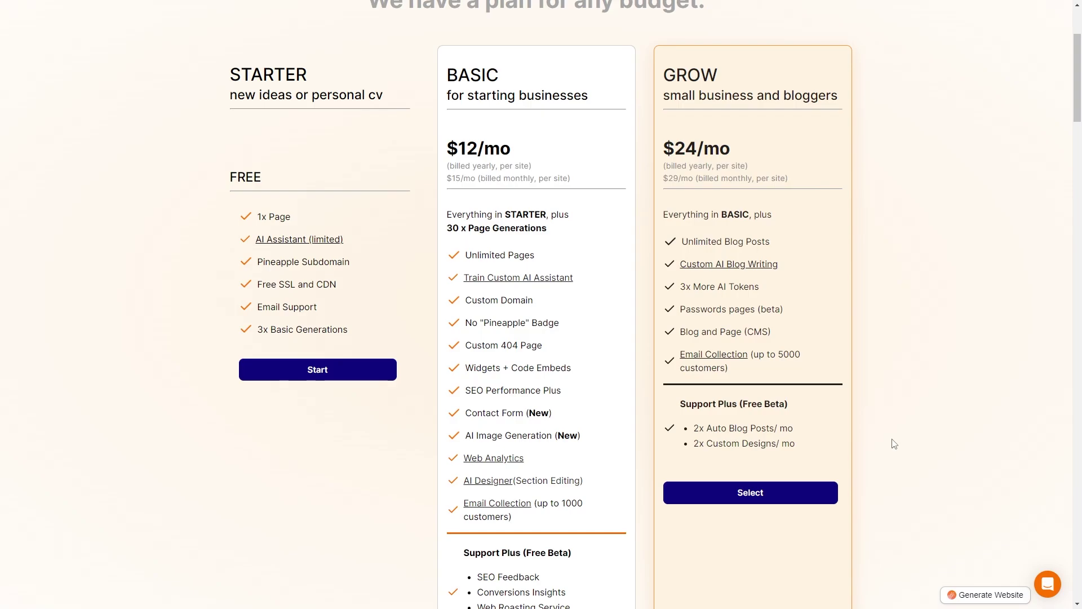
scroll(894, 444, down, 2)
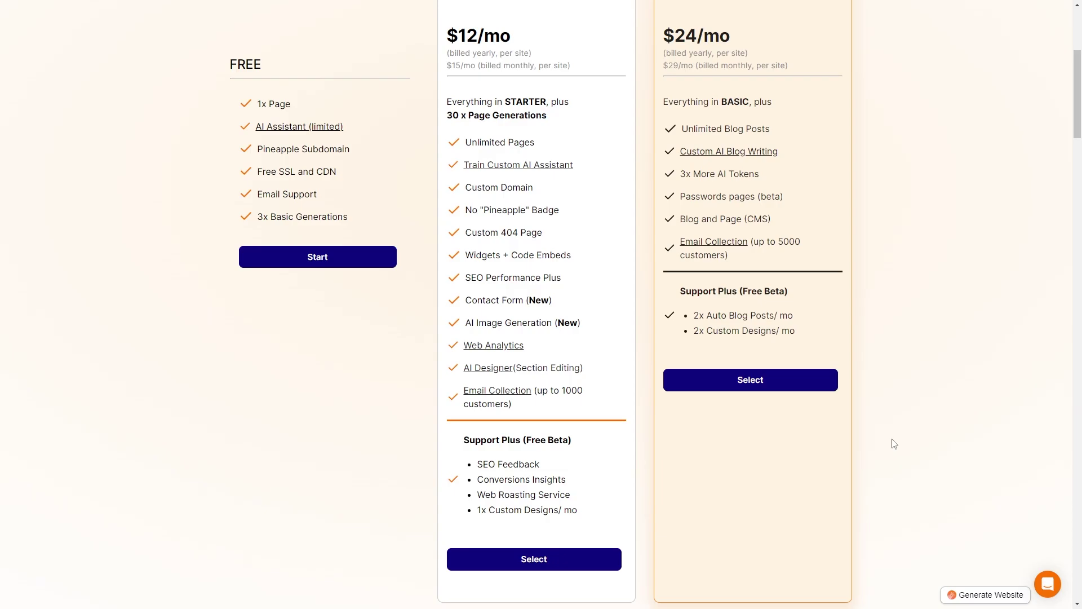
scroll(895, 444, up, 3)
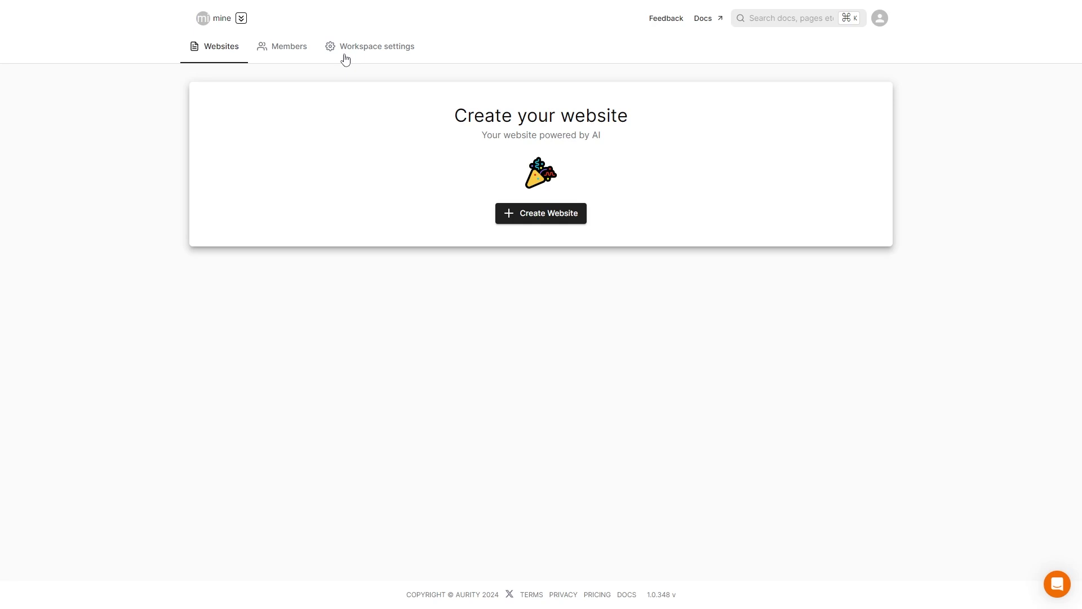
Step: Check the dashboard's Members area, then return to the Websites list
click(299, 49)
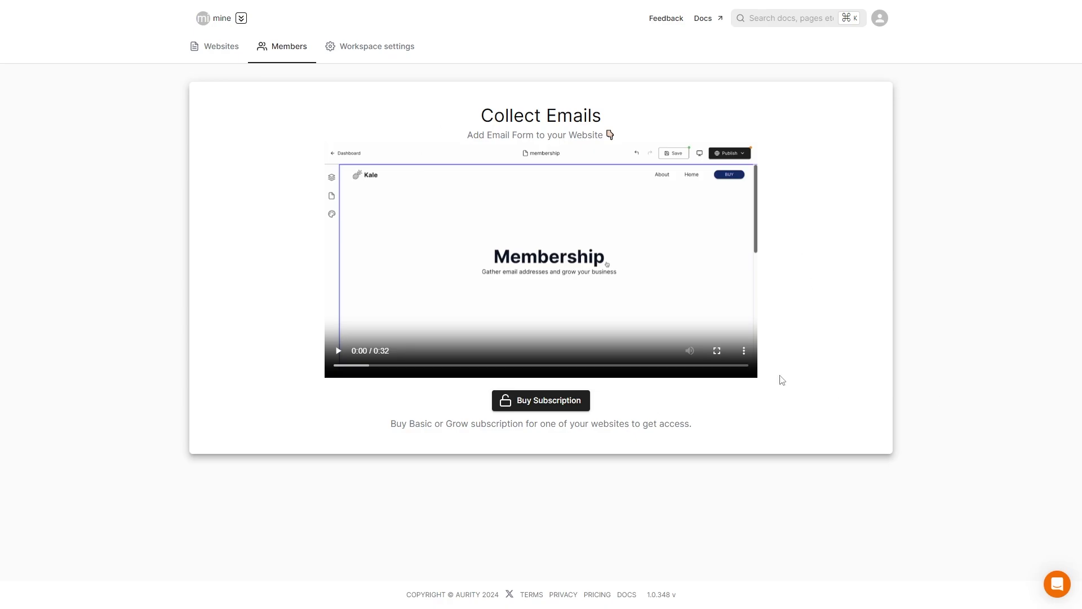
click(225, 51)
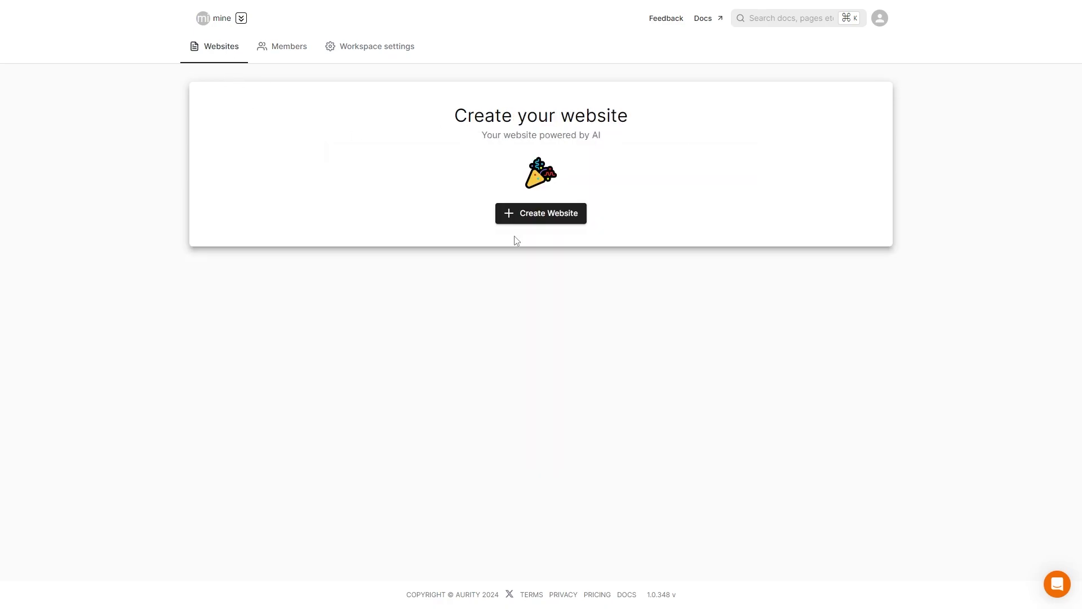
Step: Browse the website templates and start AI customisation of the Zain template
click(546, 218)
mouse_move(810, 300)
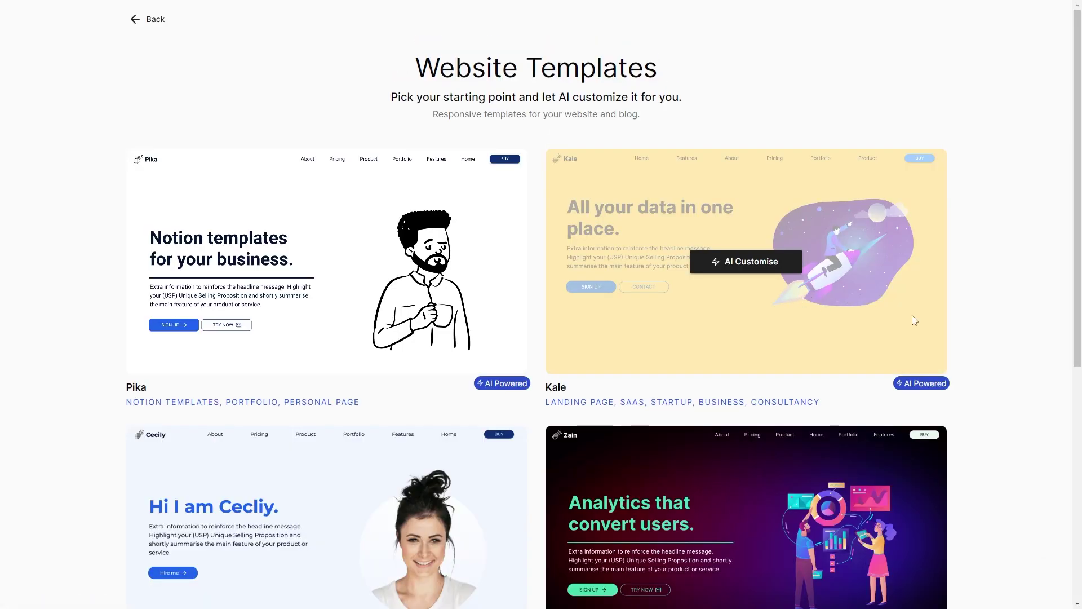
scroll(1037, 333, down, 6)
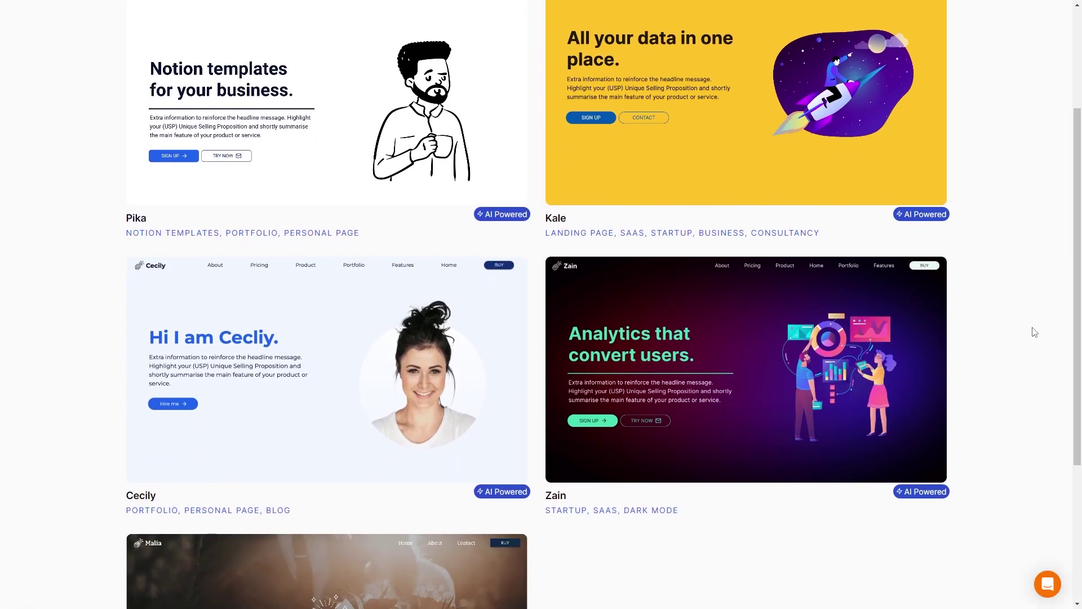
scroll(1035, 332, up, 4)
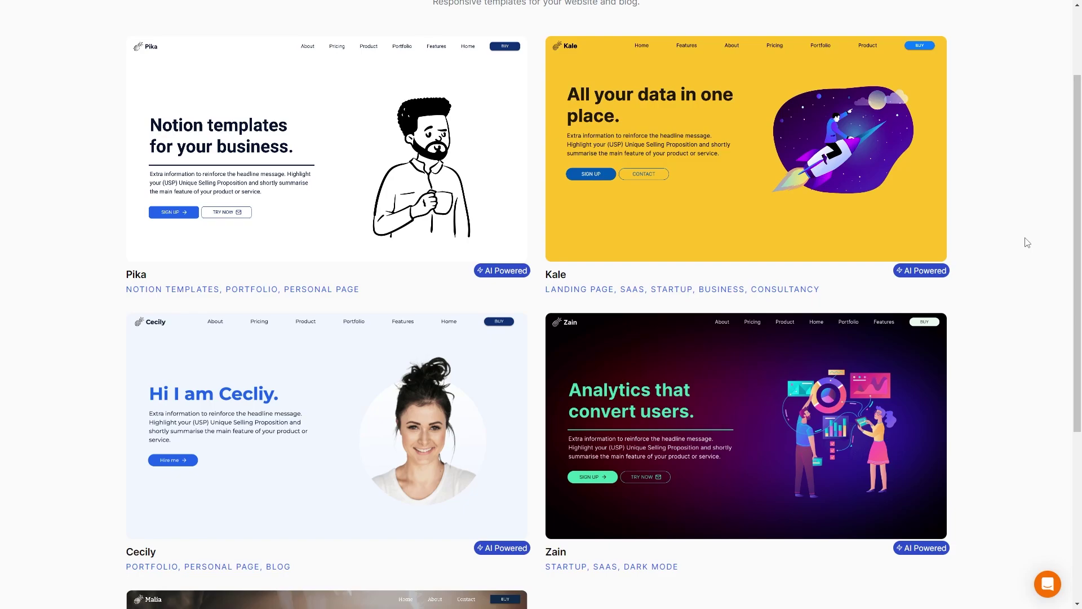
scroll(1027, 242, down, 4)
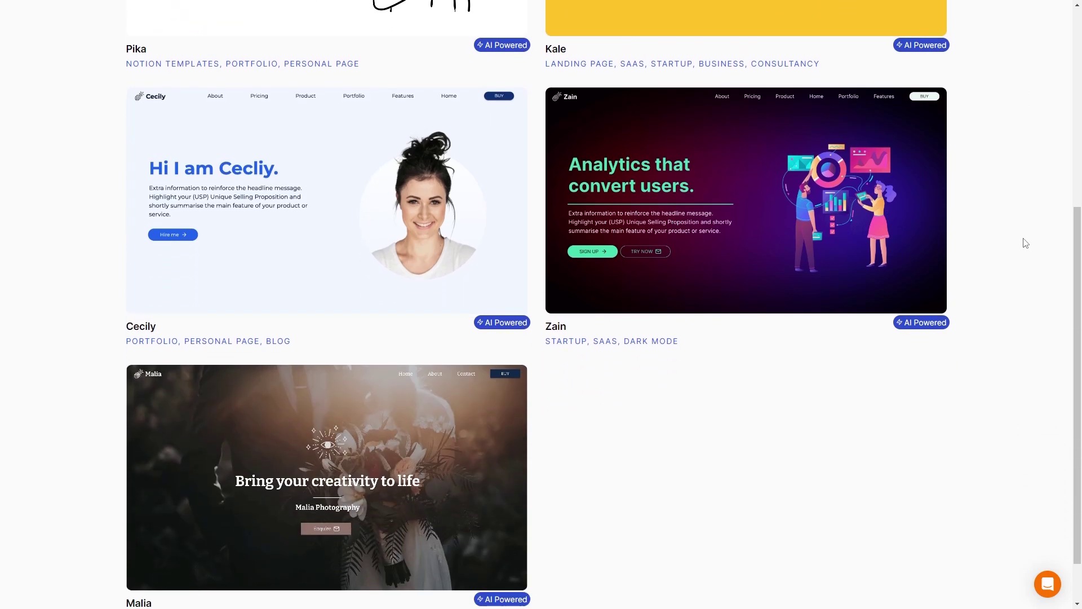
scroll(823, 437, down, 1)
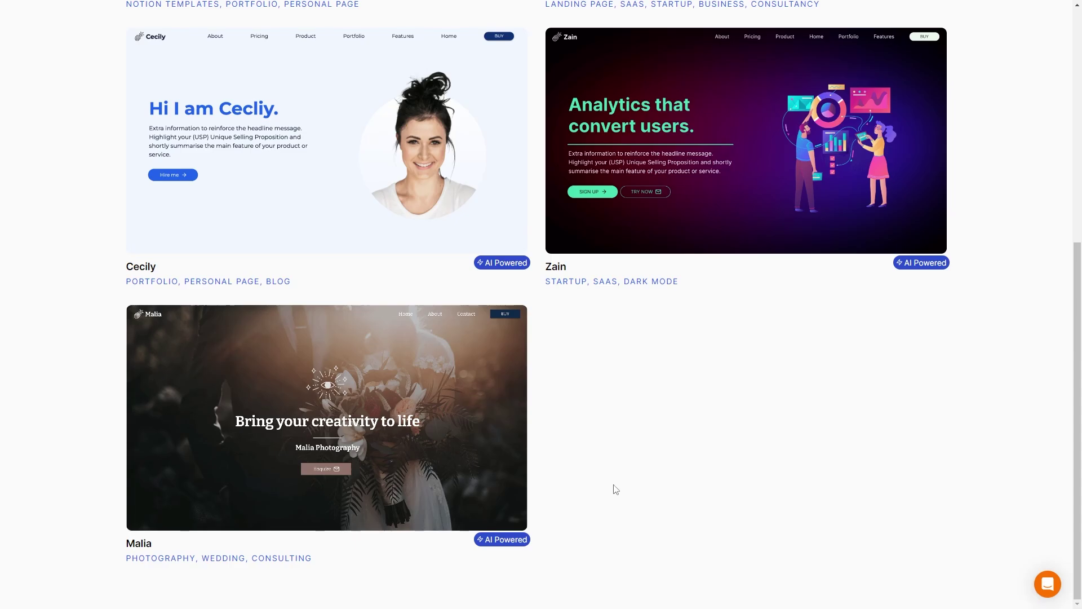
scroll(589, 424, up, 4)
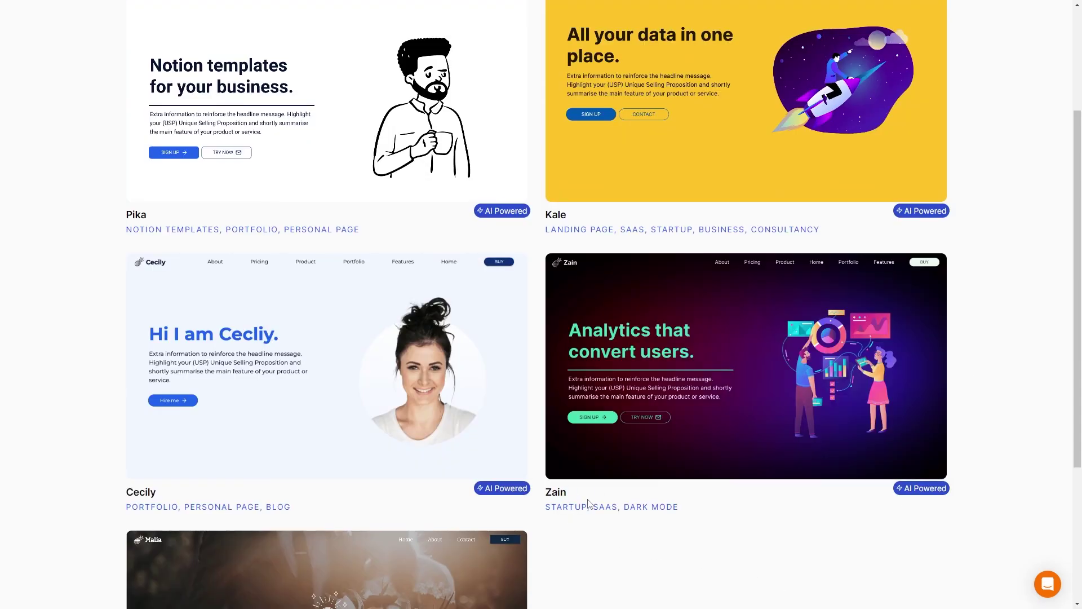
click(752, 373)
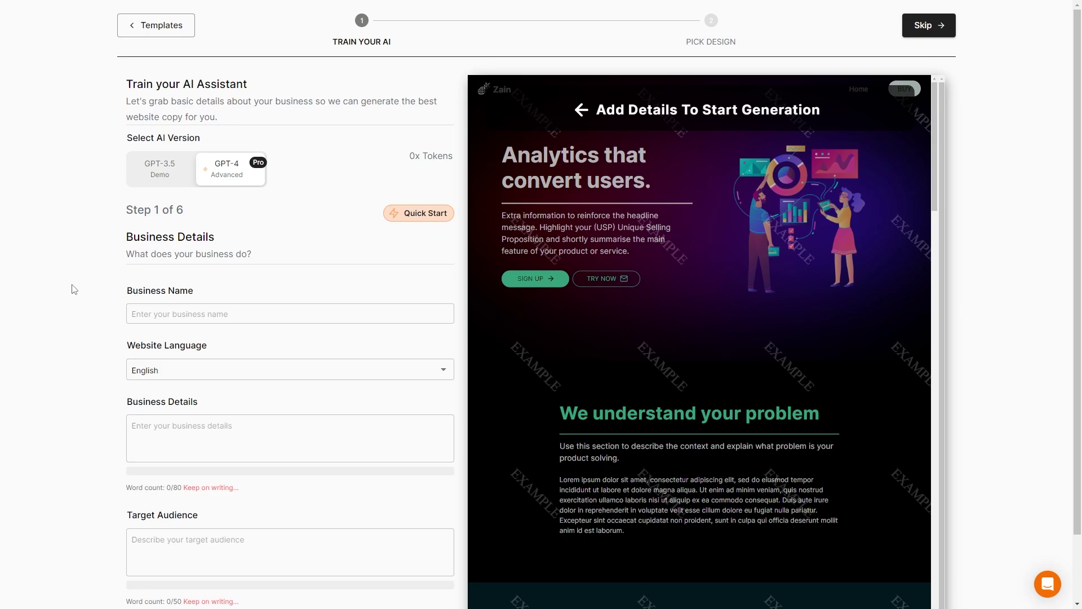
Step: Enter 'Business Name' in the business name field
click(185, 321)
click(186, 321)
text(Business Name)
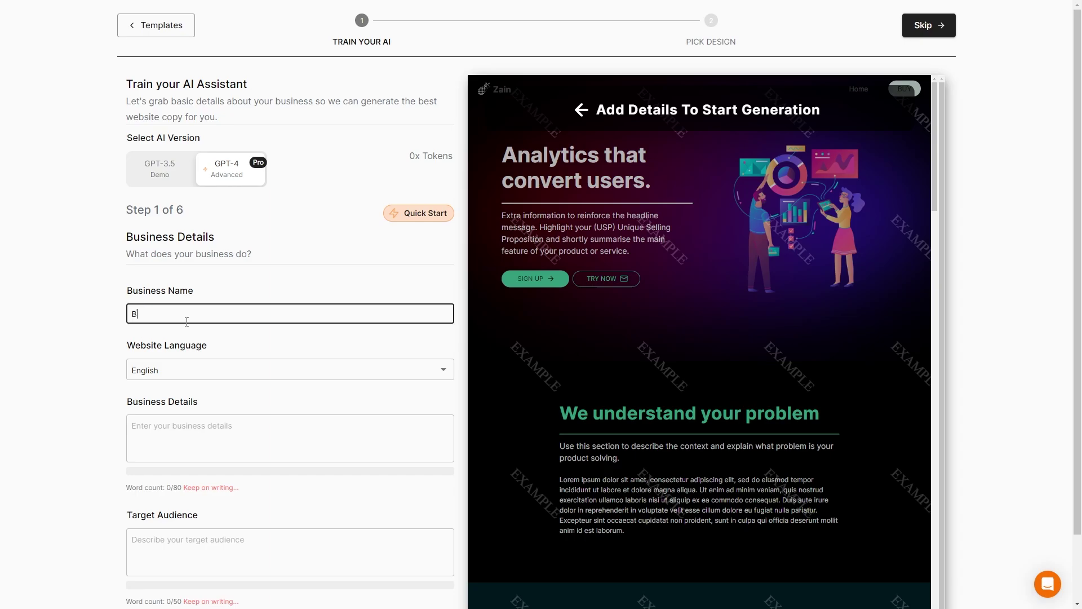
key(Tab)
click(80, 369)
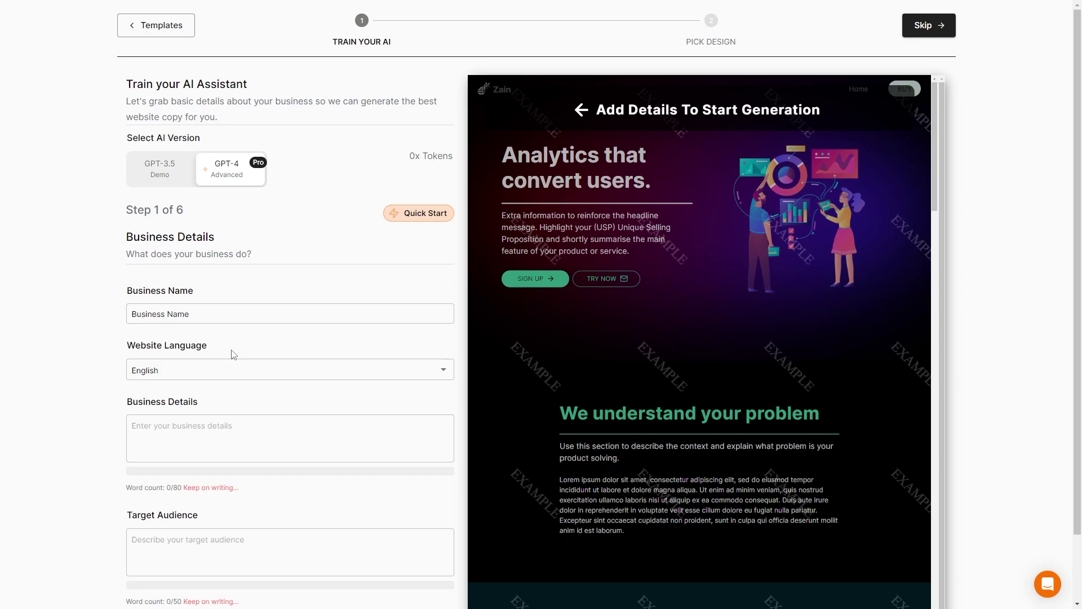
Step: Paste the business description and the target audience description into their fields
scroll(233, 353, down, 2)
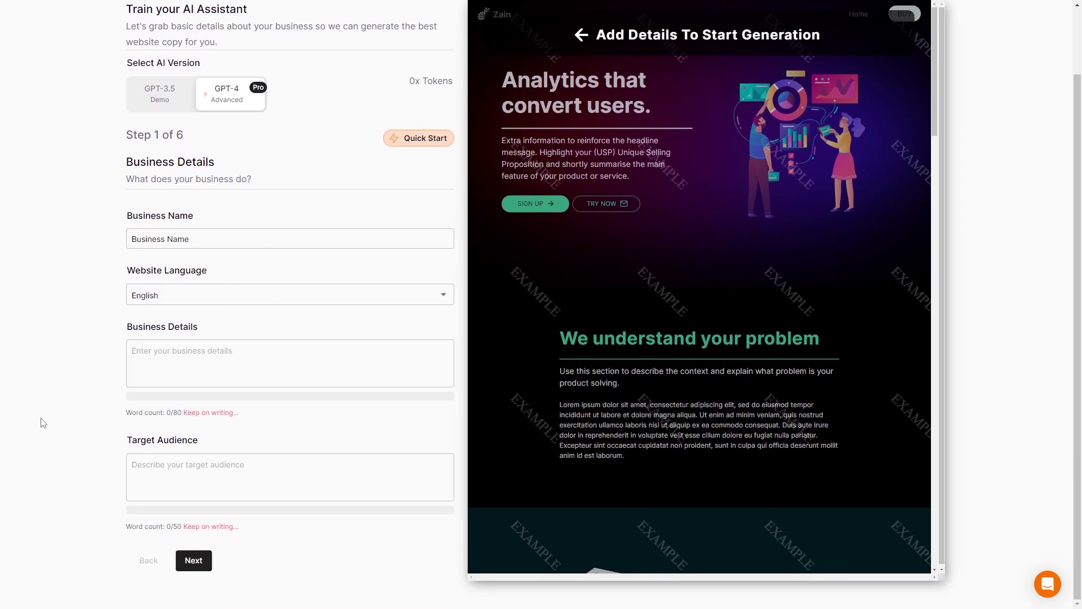
click(186, 383)
text(Taking your YouTube clips and making them funny since 2024. That's right, we'll take your basic Youtube clips and make them super funny and relatable. You'll get so many views you won't even know what to do with yourself. Like longer clips? That's fine, we can do that too.)
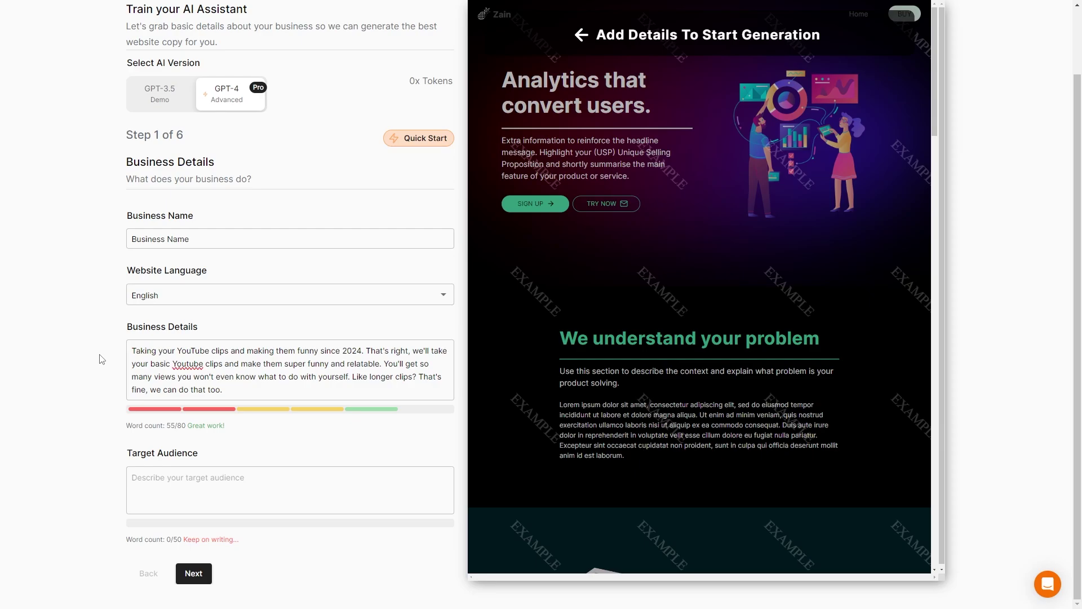
text(People who want to grow their youtube channel and make a living by creating content online for people to watch. It doesn't matter what genre of YouTube you do, we'll make you Successful.)
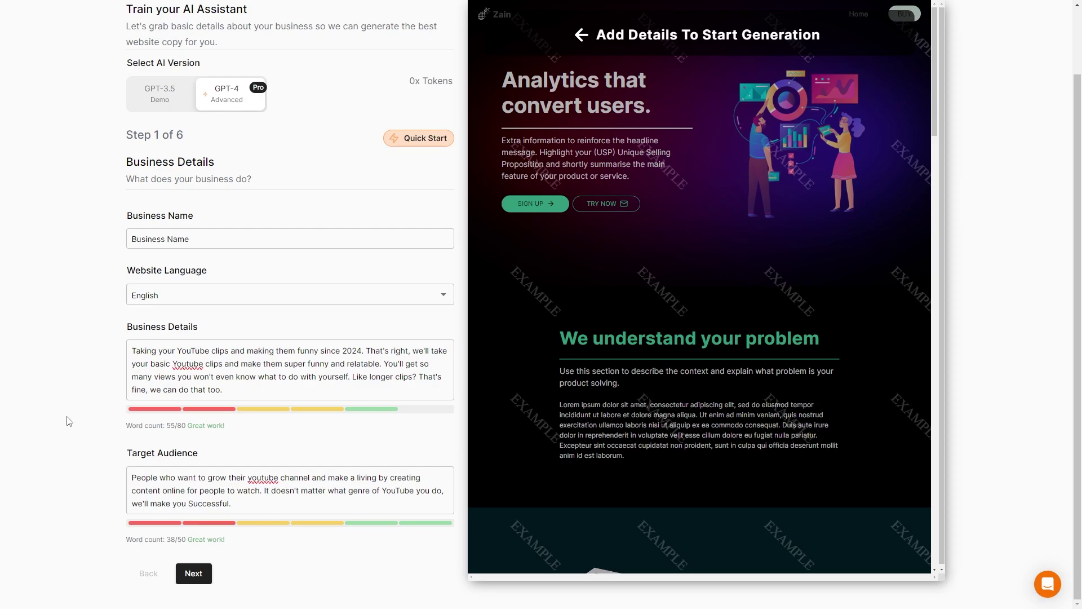
Step: Switch the AI version to GPT-3.5
scroll(61, 397, up, 2)
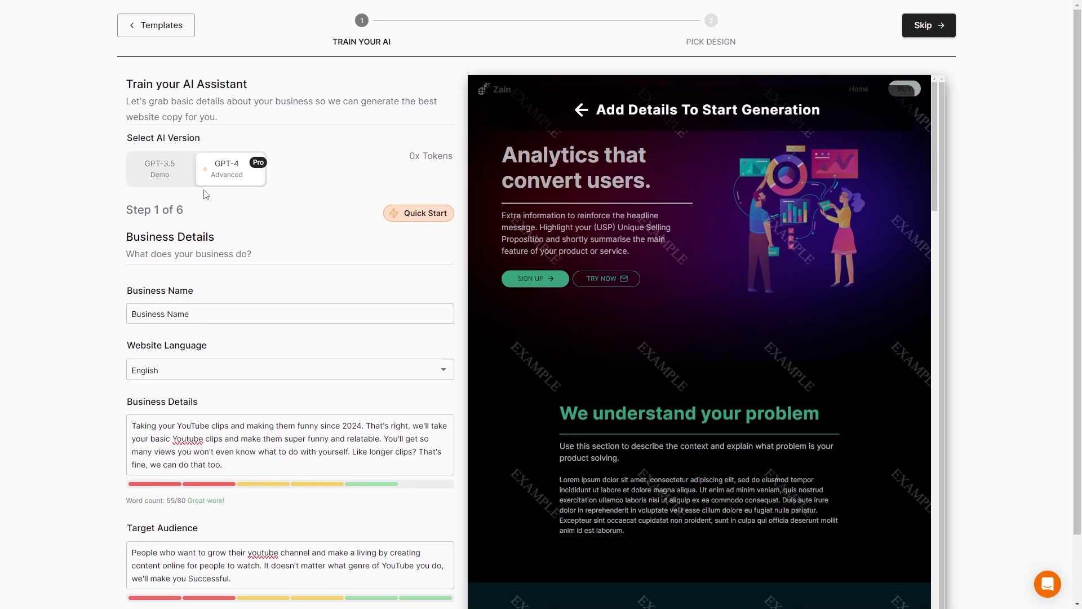
click(141, 181)
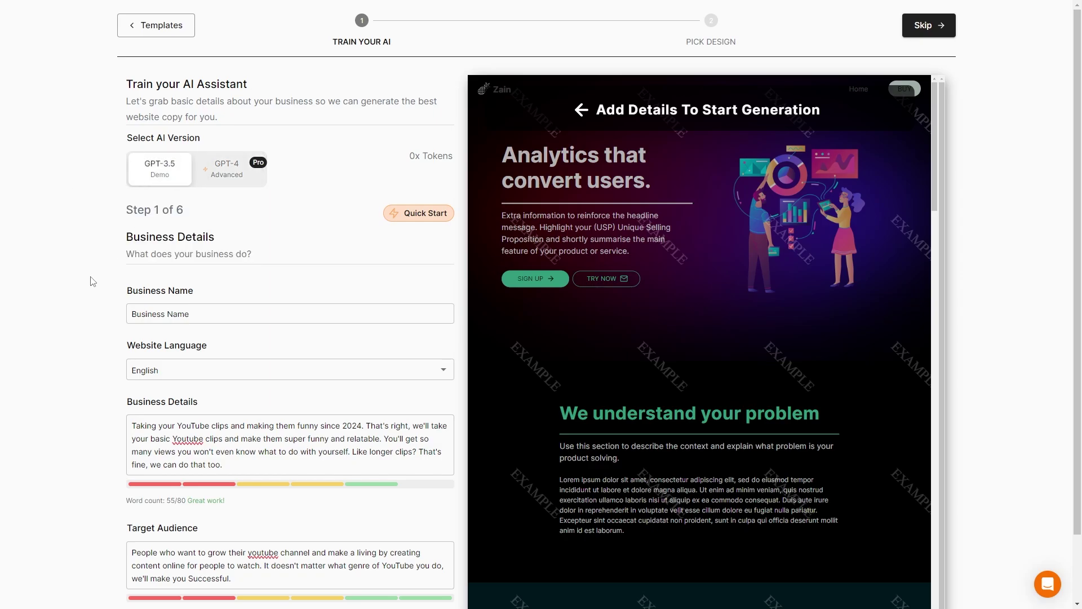
scroll(107, 338, down, 2)
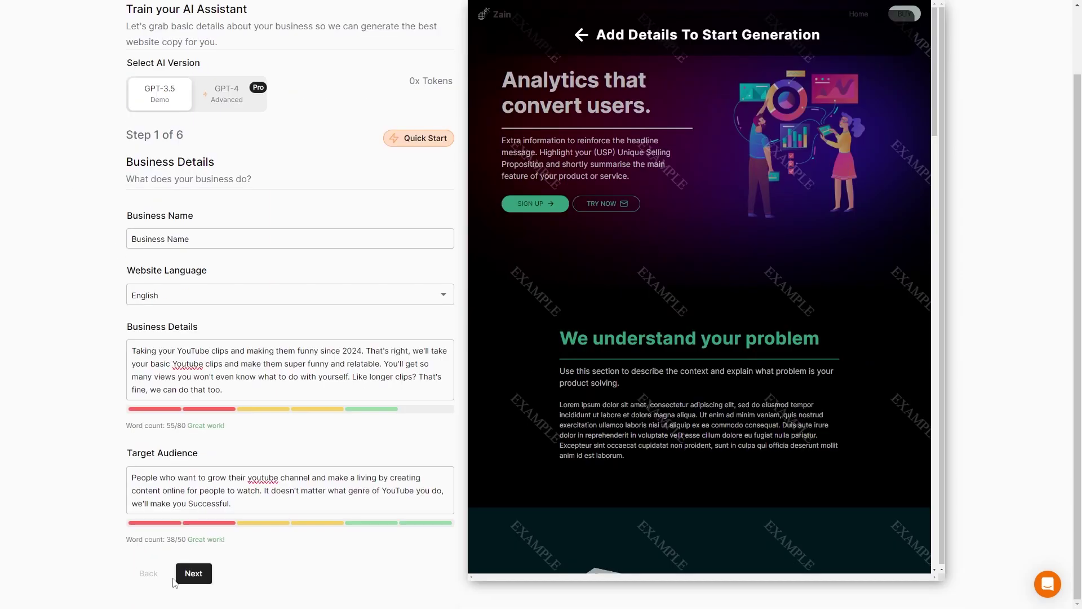
Step: On Website Details, set the industry to Marketing & Advertising
click(202, 578)
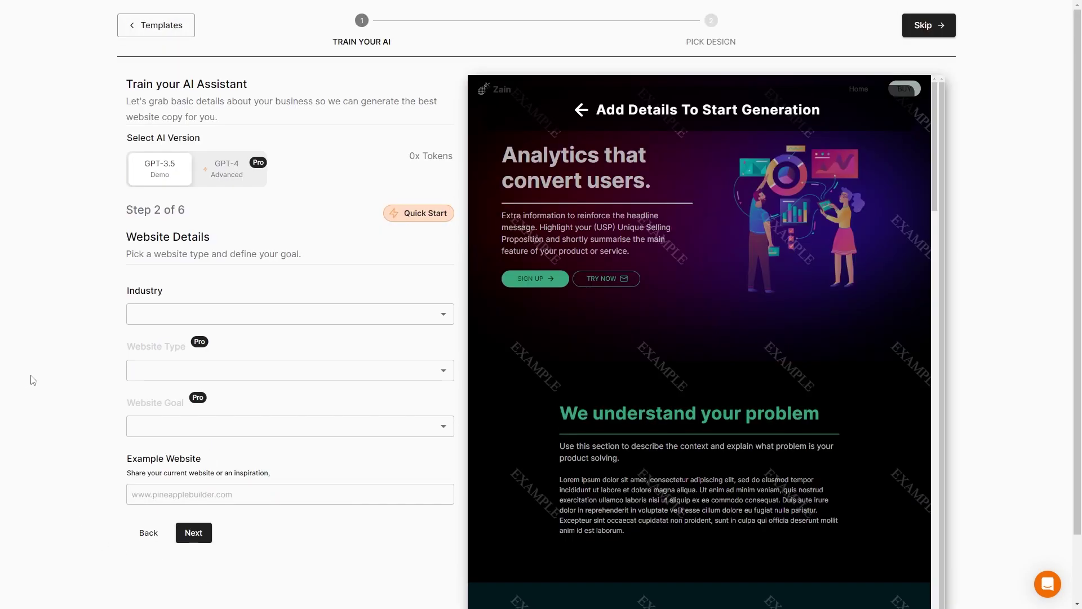
click(151, 309)
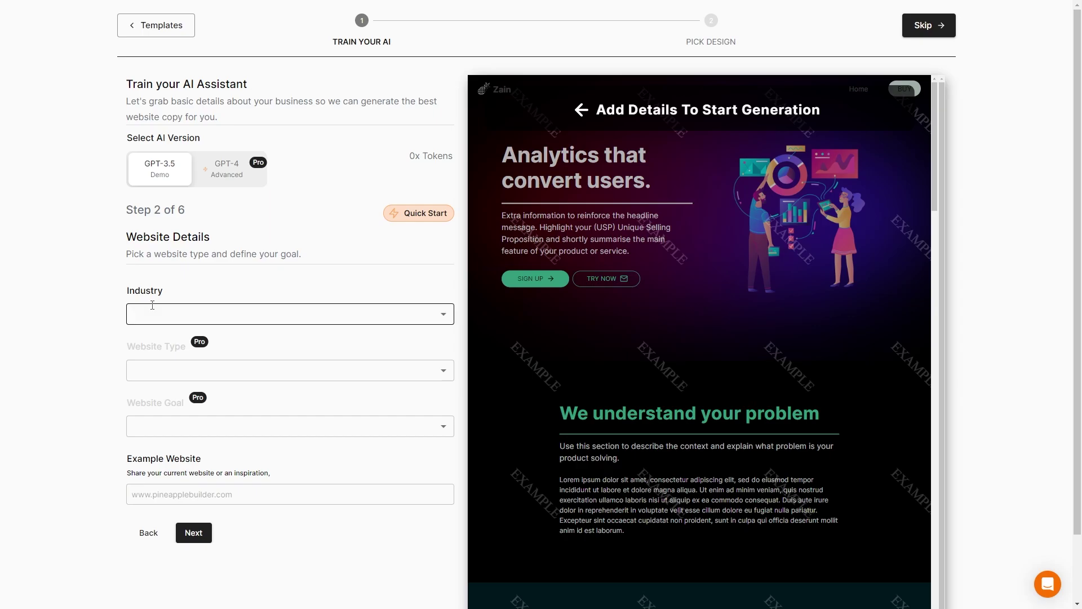
click(444, 314)
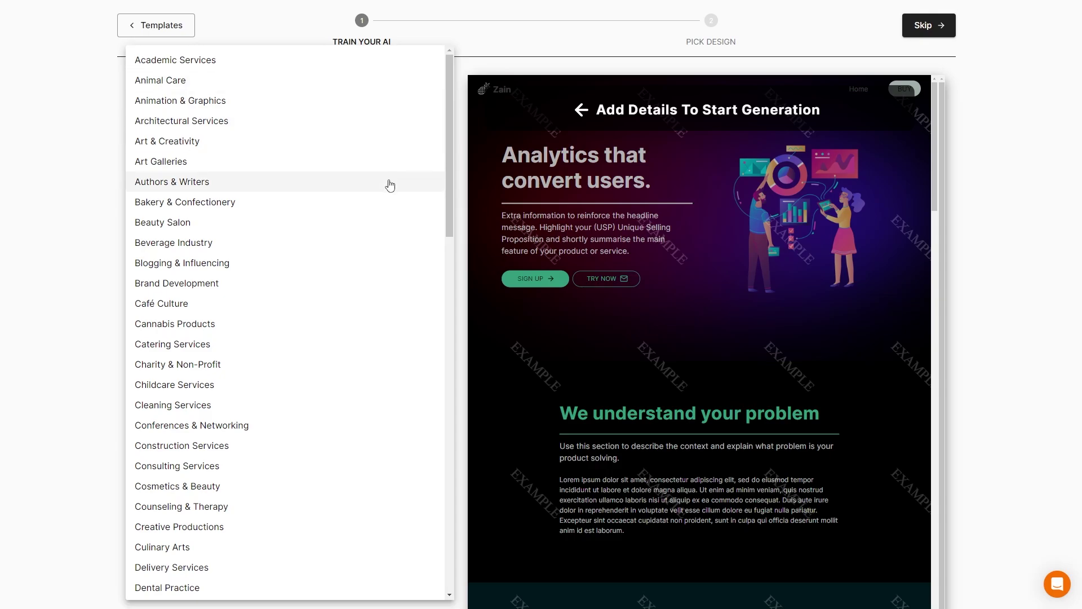
scroll(390, 185, down, 8)
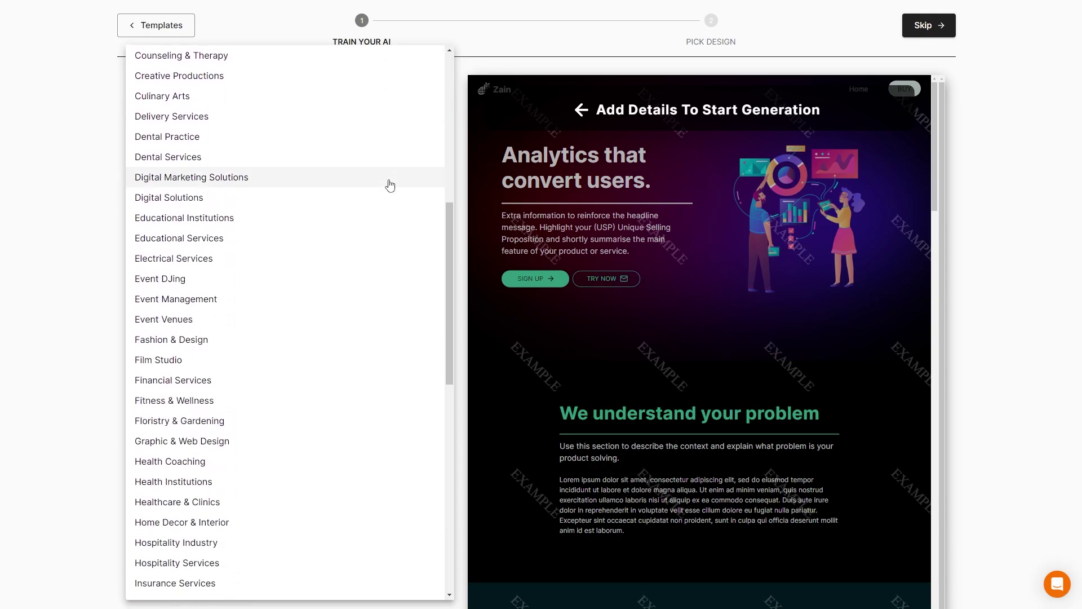
scroll(302, 480, down, 4)
click(302, 481)
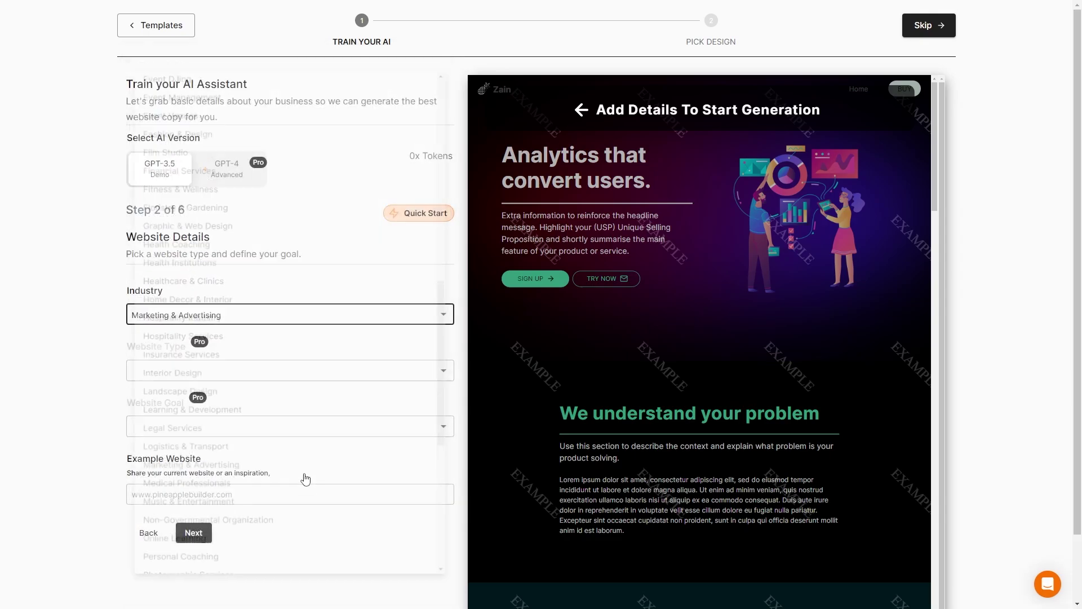
Step: Choose Business Website as the type and Gather Leads as the goal, then proceed to Your Offer
click(445, 372)
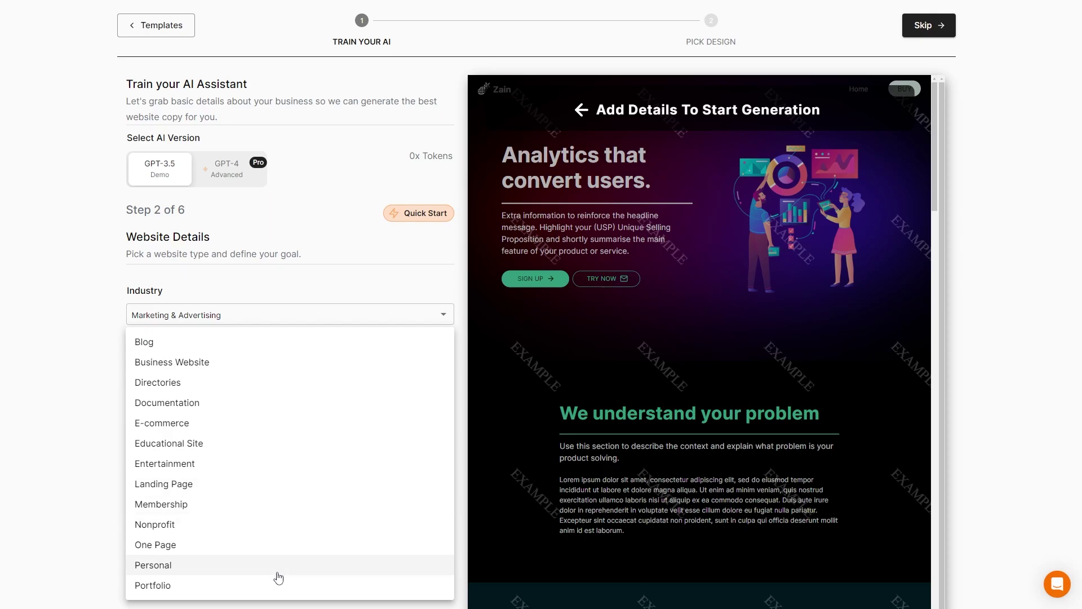
click(210, 371)
click(442, 427)
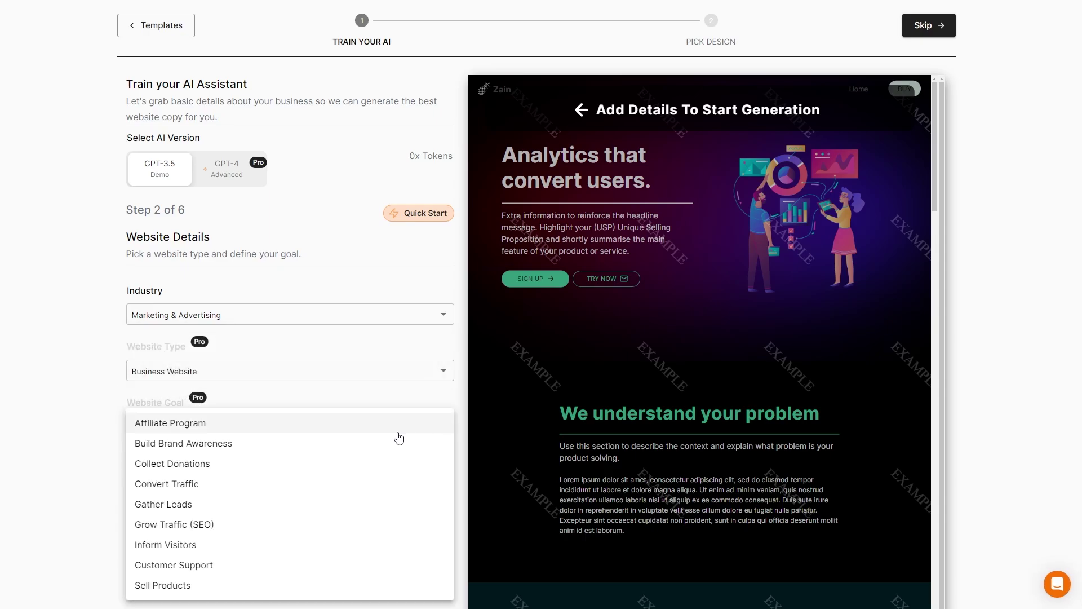
click(326, 505)
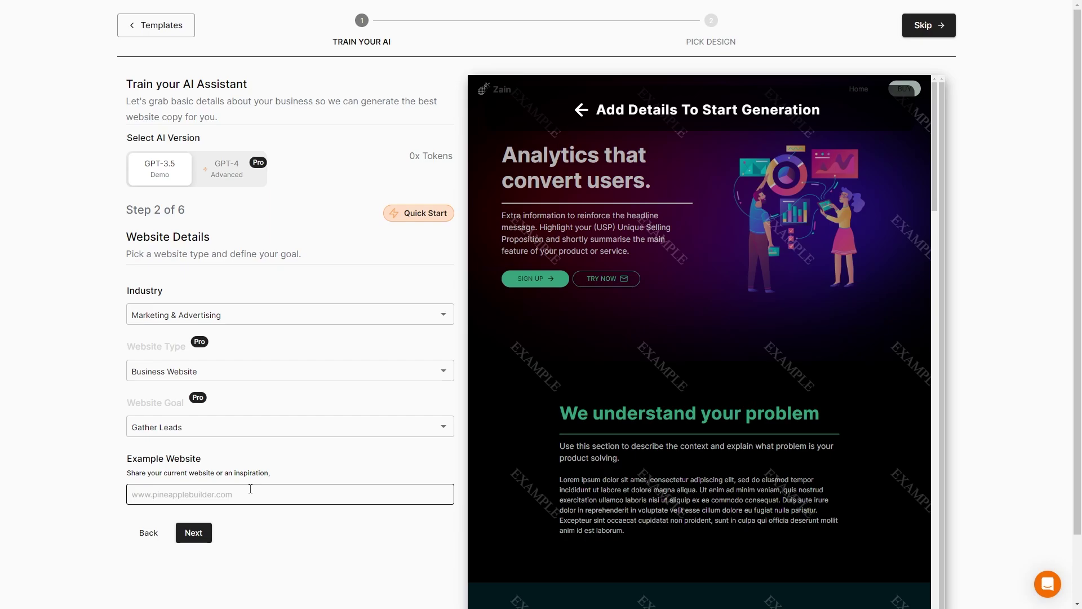
click(204, 536)
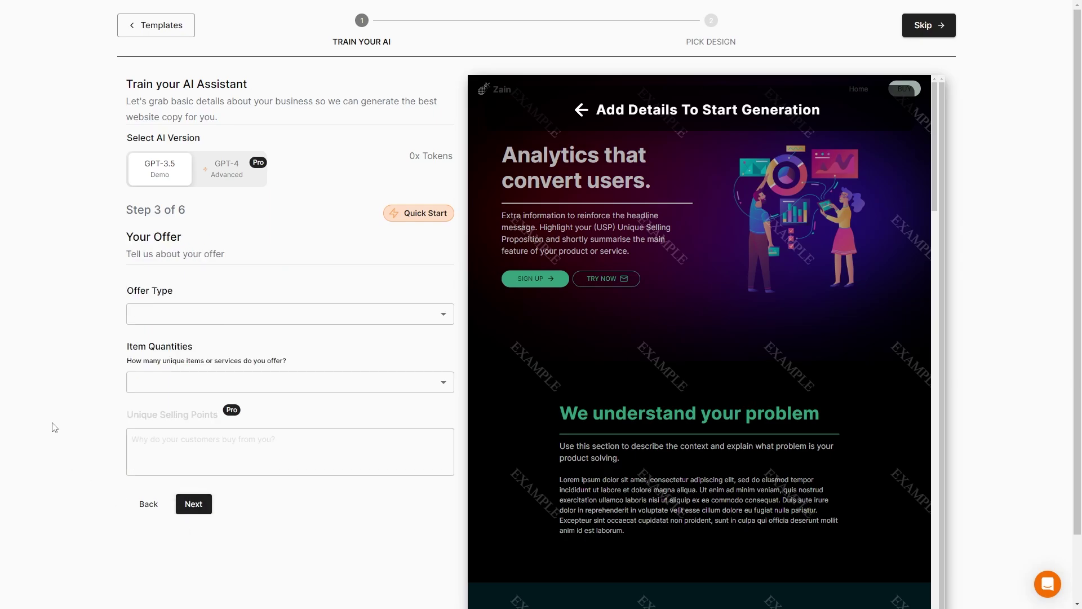
Step: Set offer type Services, offer details Other and item quantities 2-5, then go to Business Style
click(445, 318)
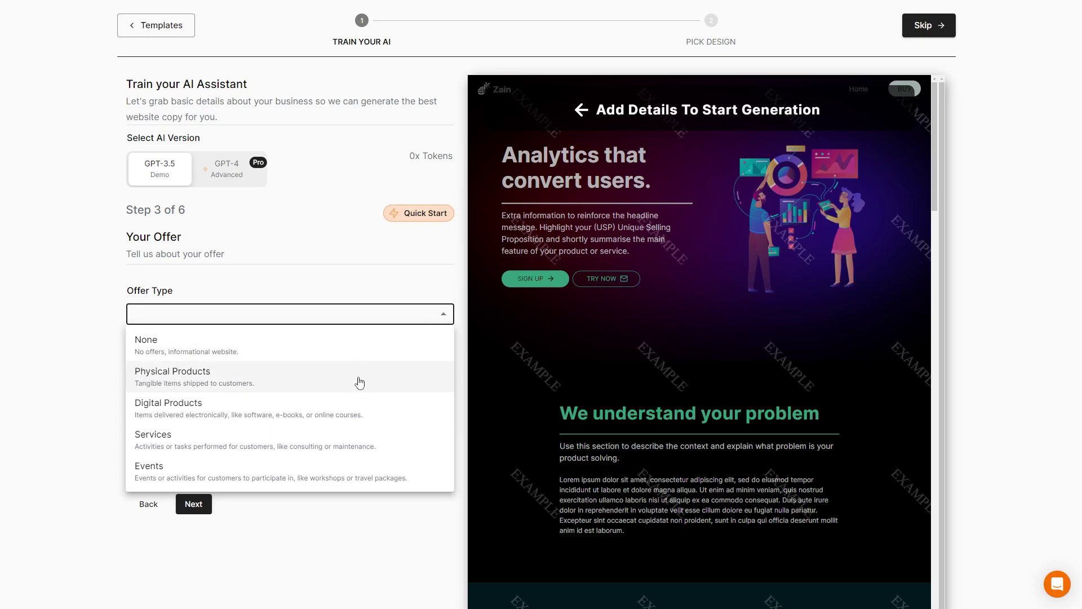
click(413, 446)
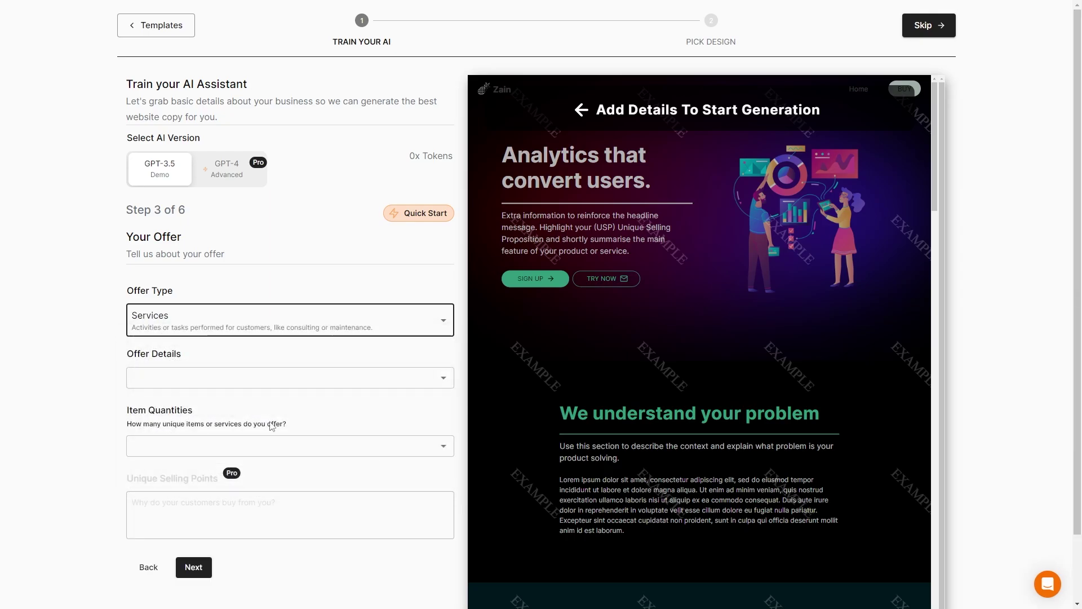
click(442, 378)
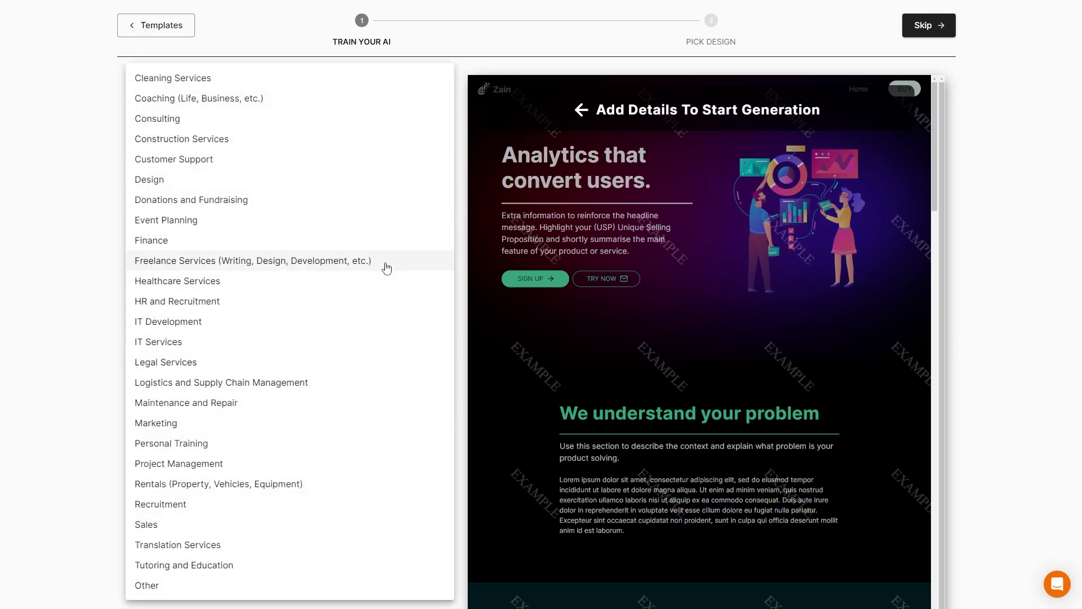
click(195, 591)
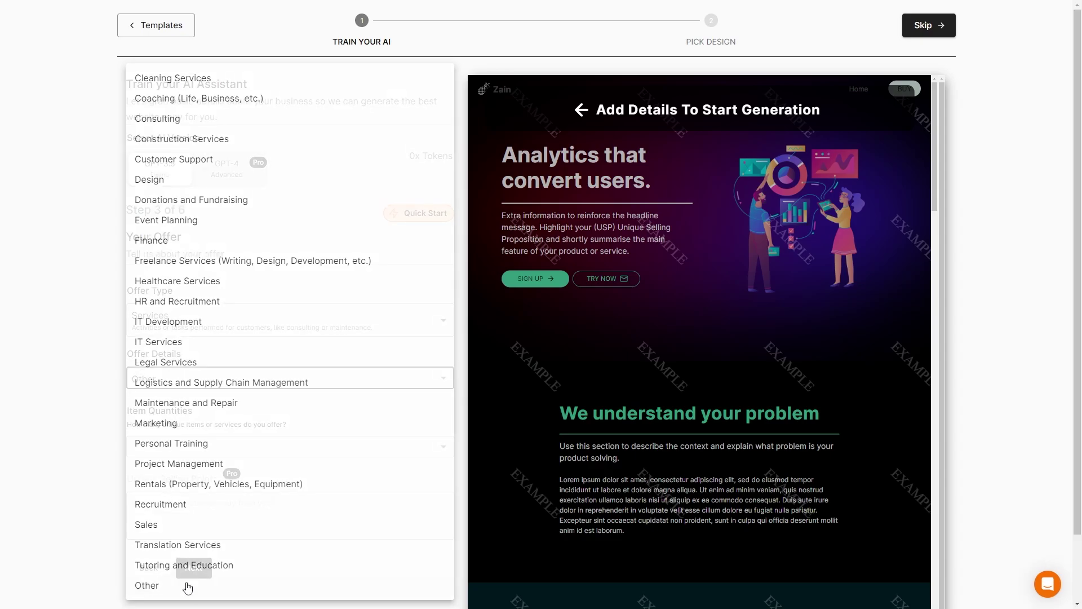
scroll(351, 401, down, 1)
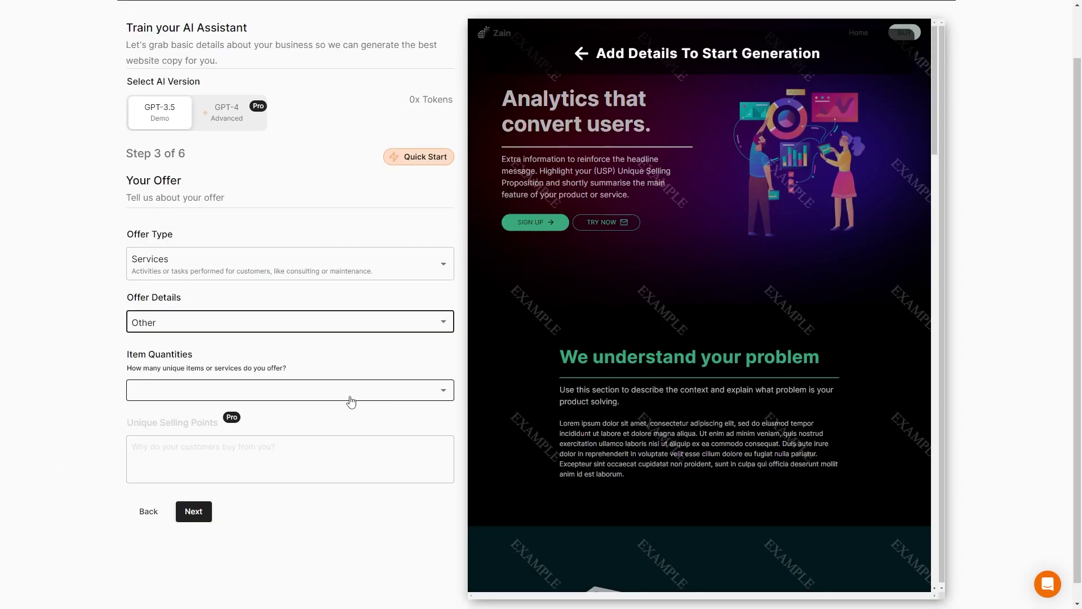
click(350, 395)
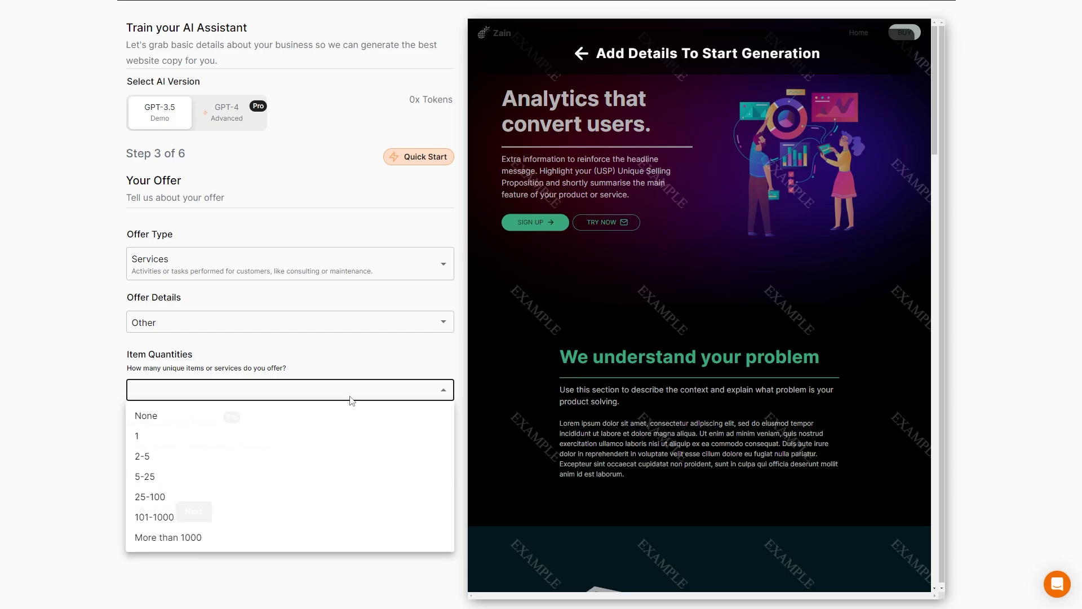
click(293, 468)
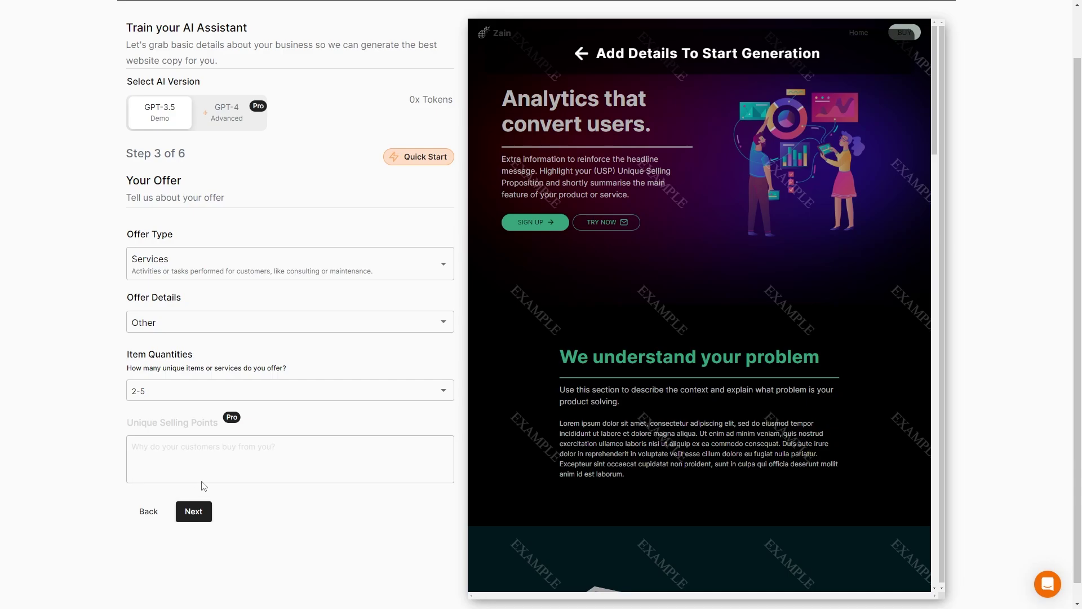
click(201, 515)
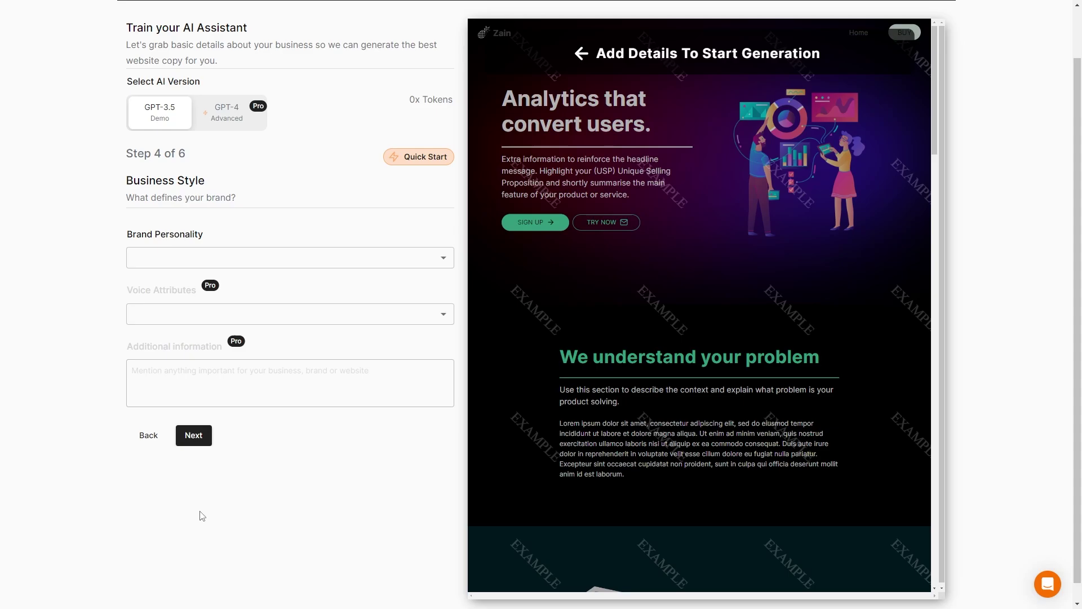
Step: Set the brand personality to Approachable and the voice to Professional yet Relatable, then proceed to Functionality
click(151, 266)
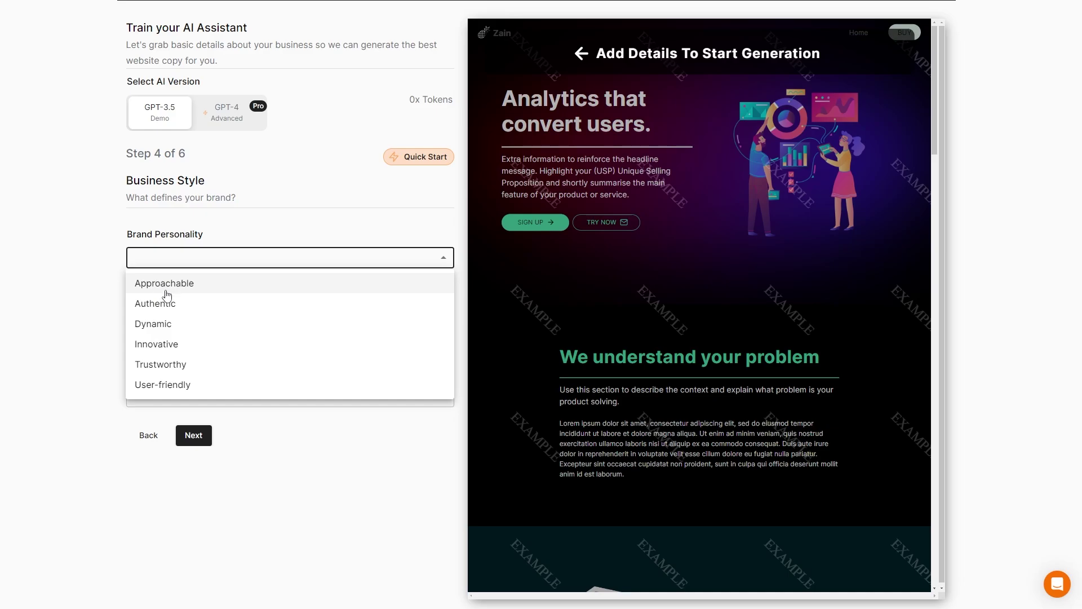
click(163, 290)
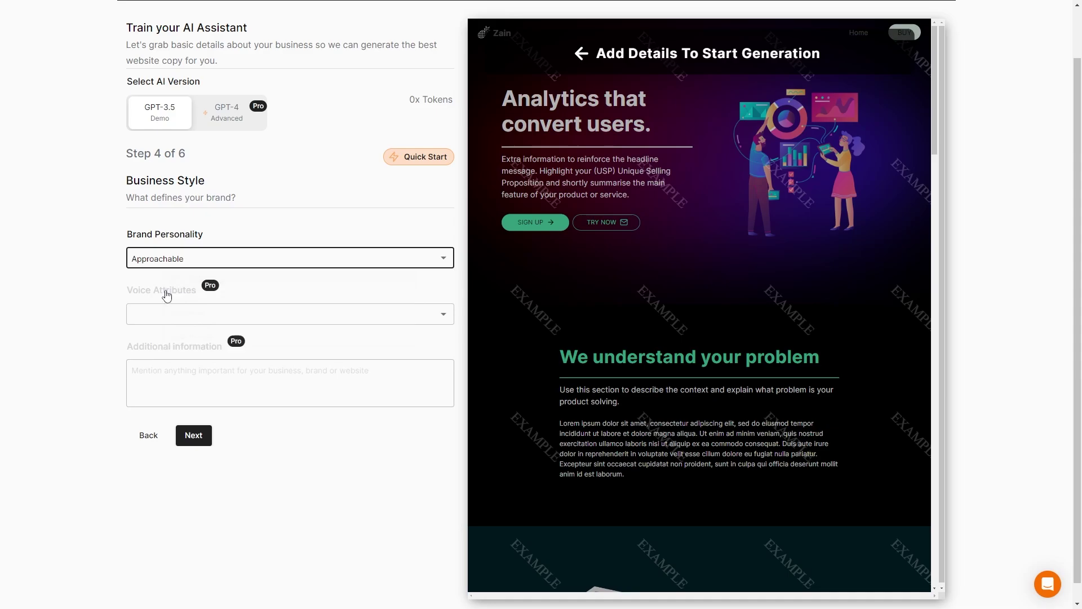
click(444, 323)
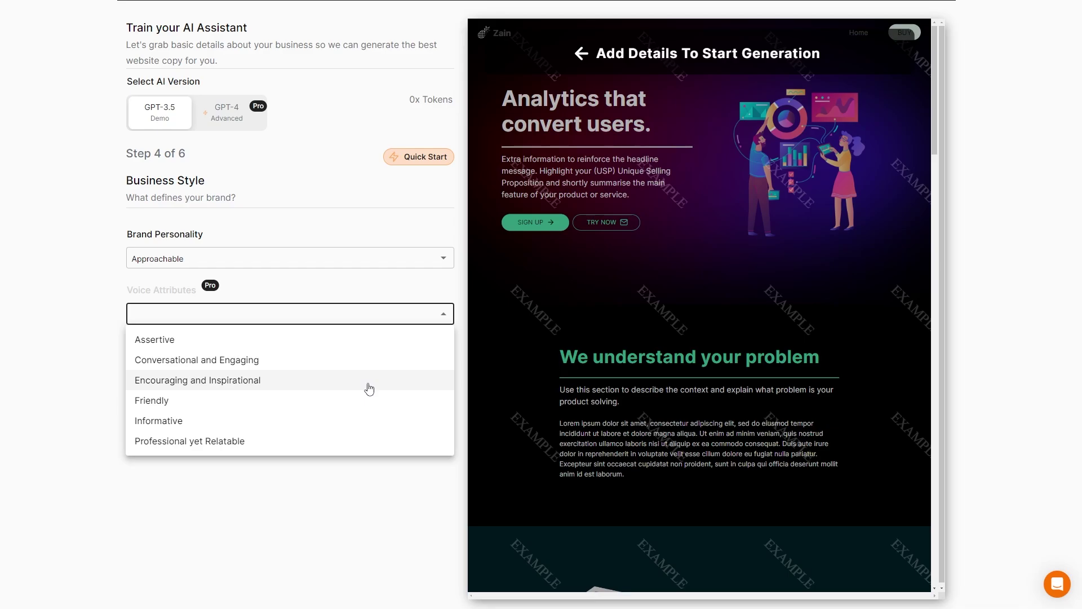
click(323, 445)
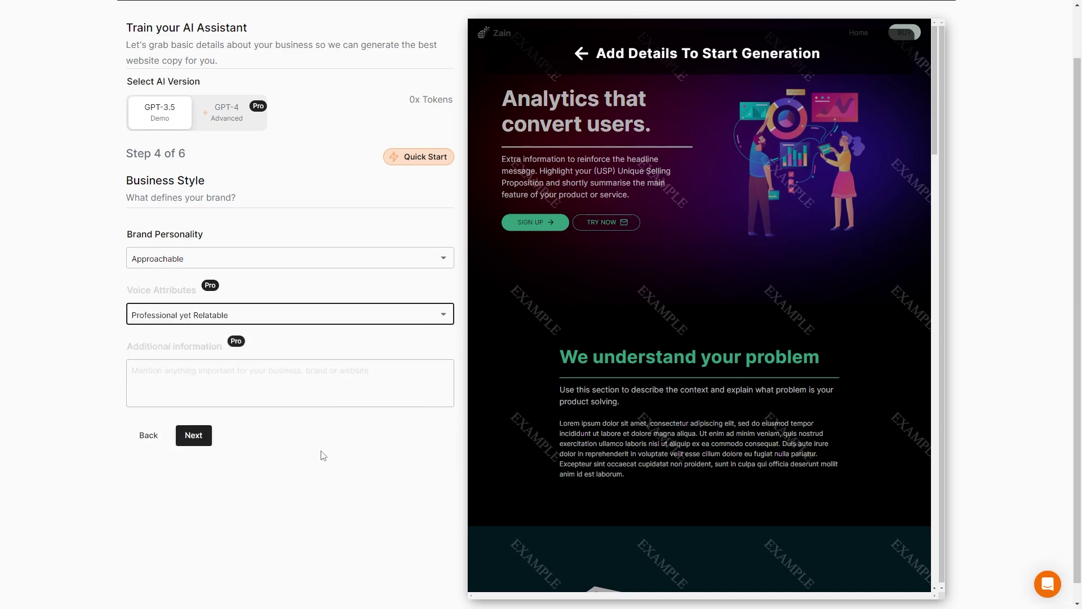
click(361, 385)
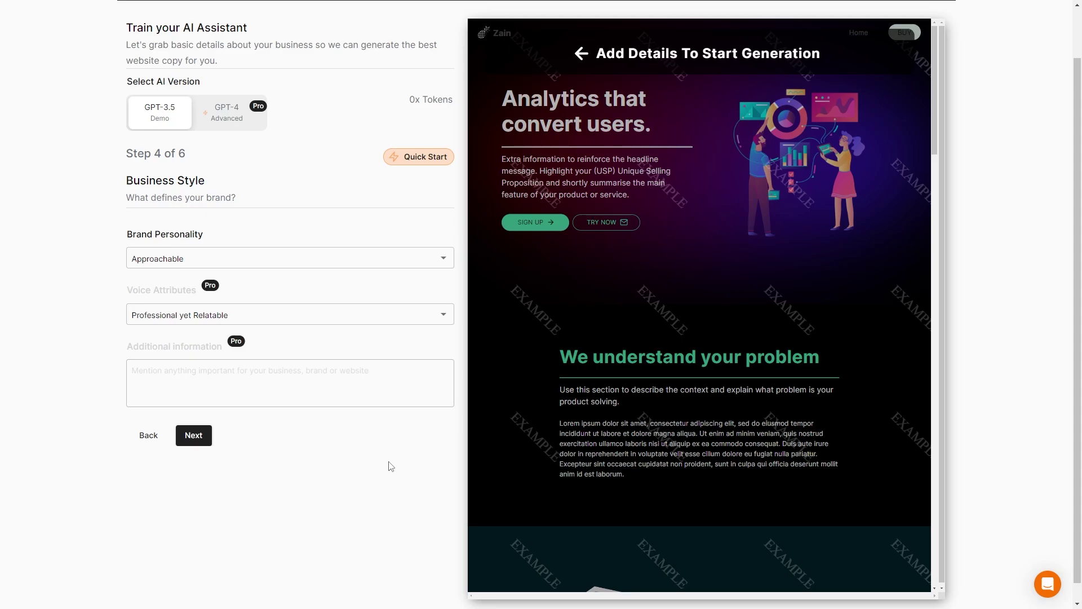
click(194, 434)
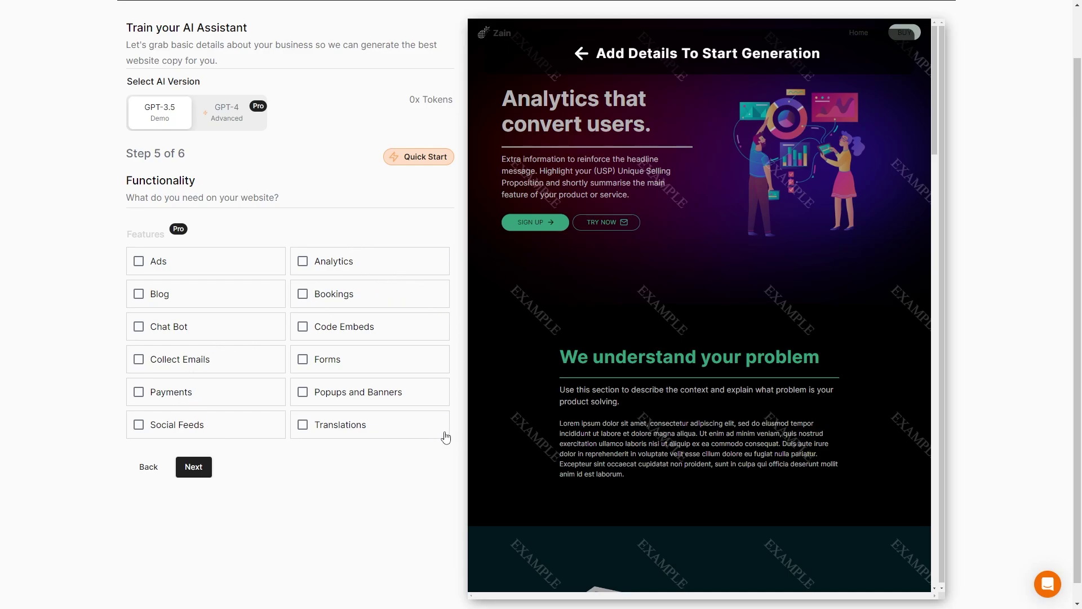
Step: Request the Ads feature, choose a One-Page layout, and start generating the site
click(273, 272)
click(197, 467)
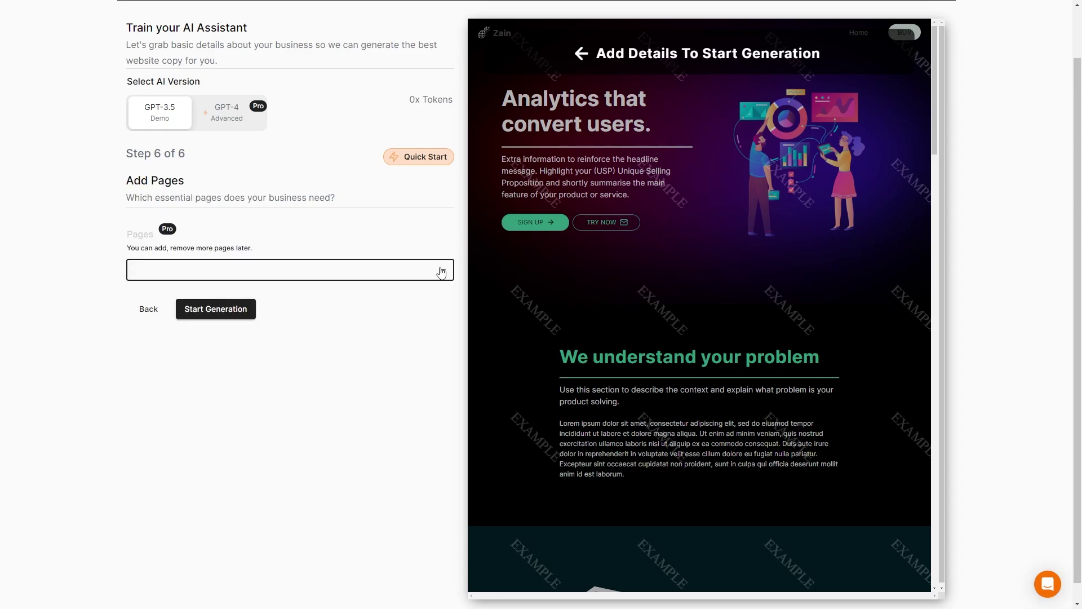
click(419, 277)
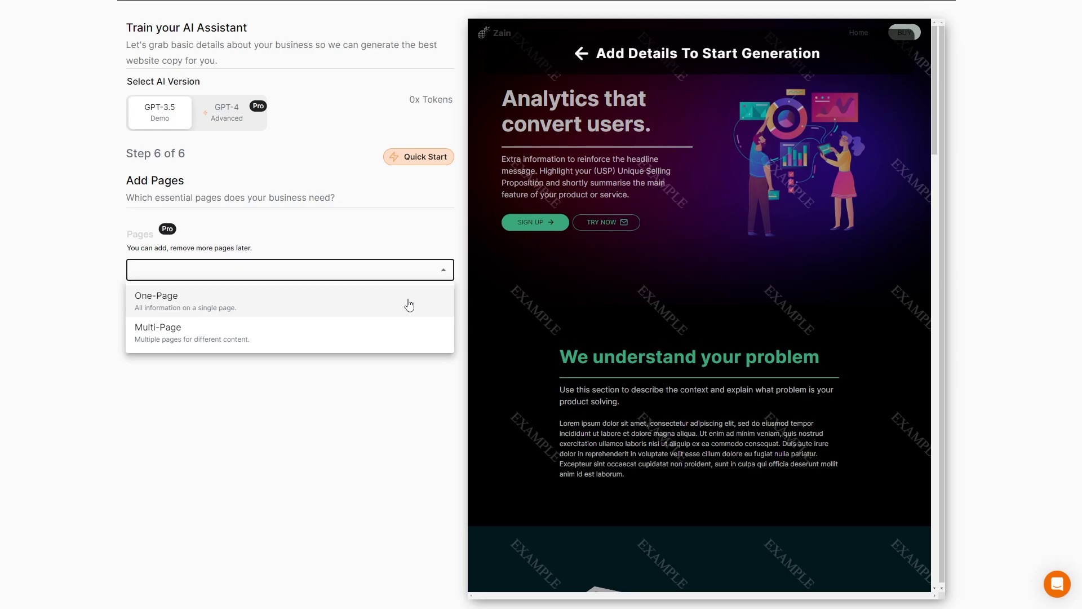
click(411, 301)
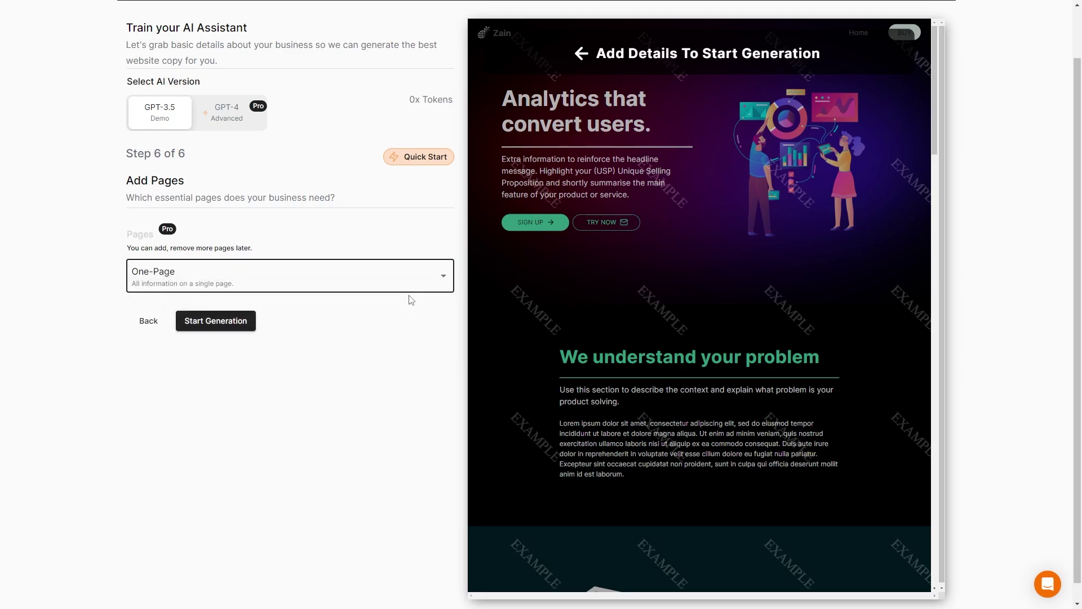
click(233, 325)
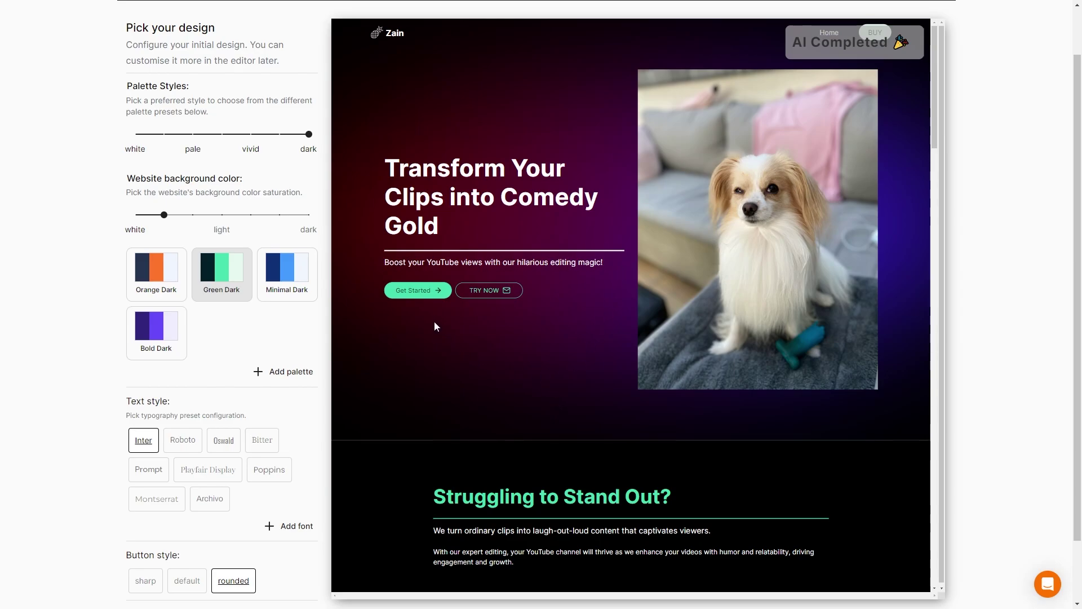
Step: Scroll the generated comedy clip-editing site preview down to the footer and back up
scroll(546, 377, down, 5)
scroll(546, 379, down, 1)
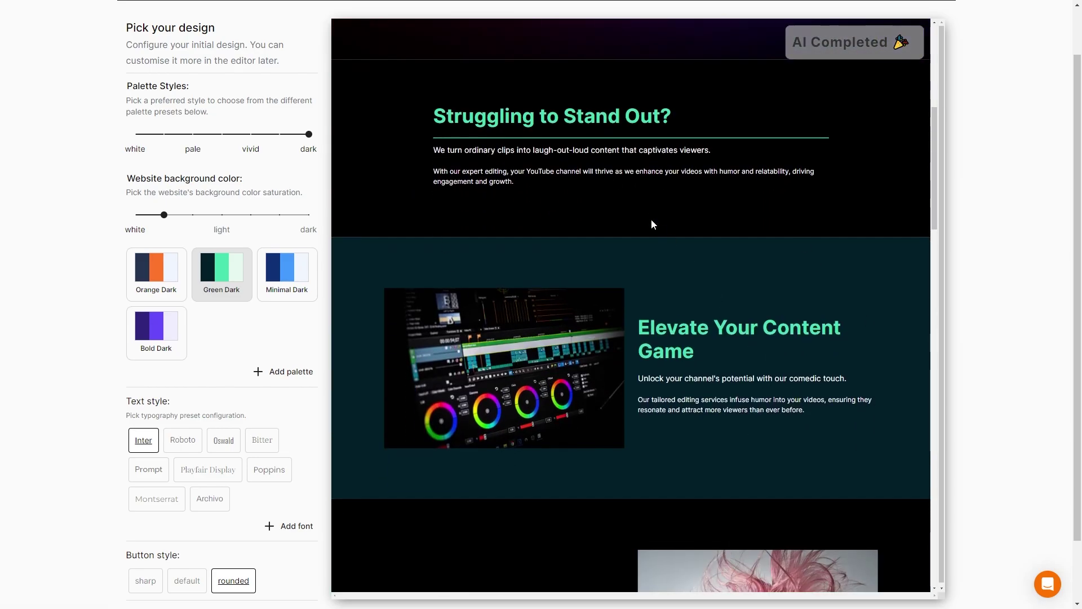
scroll(636, 212, down, 5)
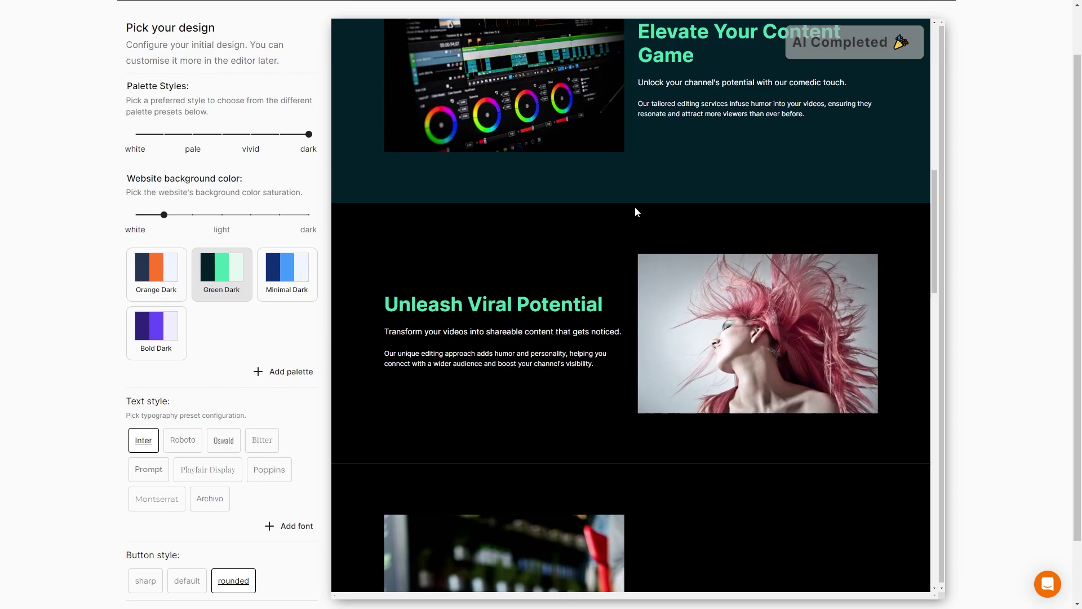
scroll(393, 345, down, 18)
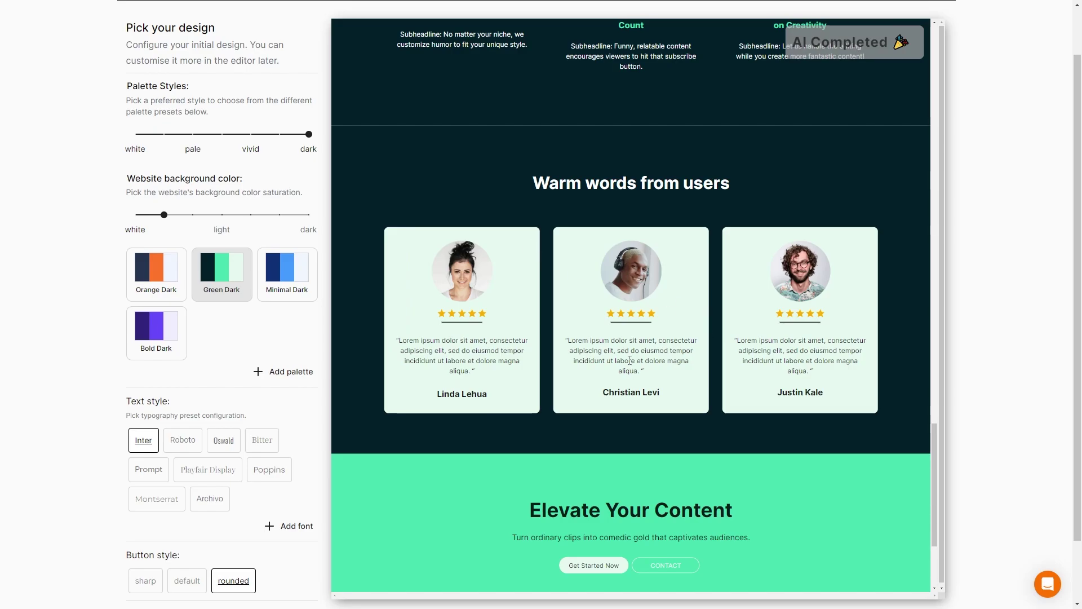
scroll(647, 360, down, 3)
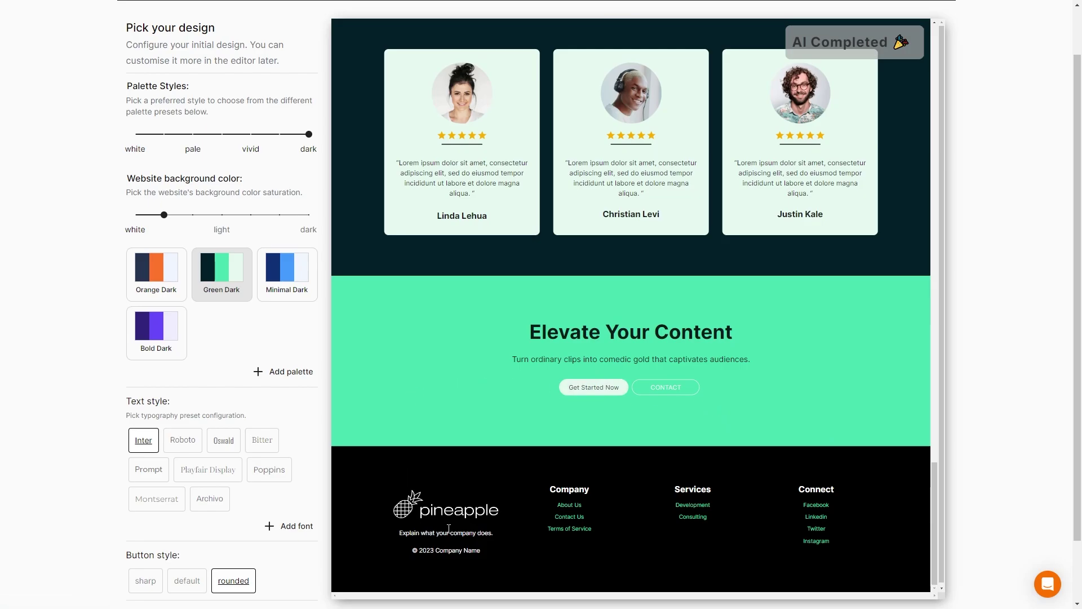
scroll(828, 494, up, 10)
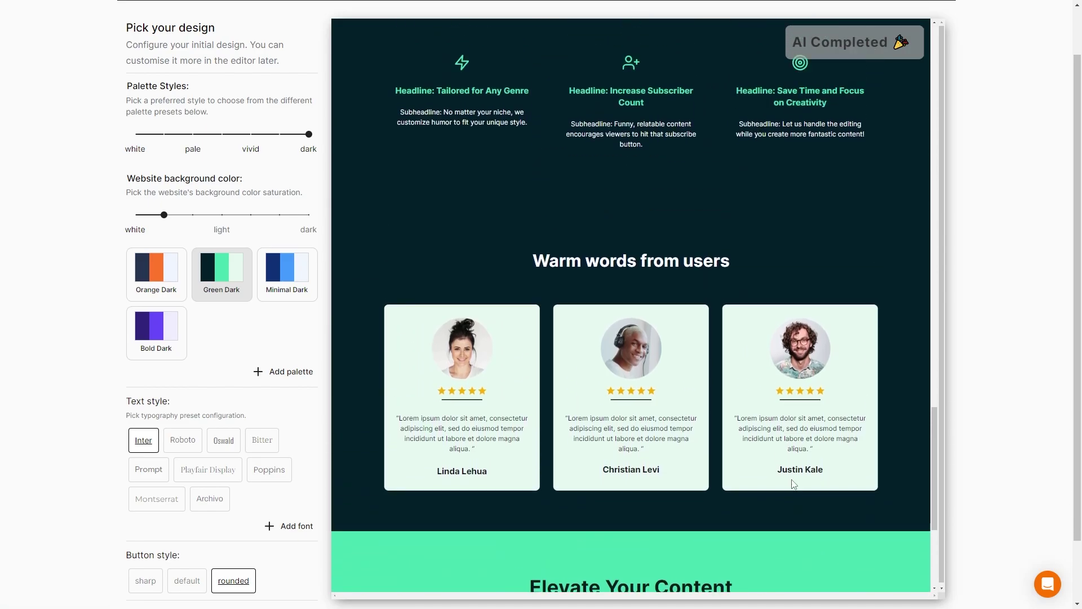
scroll(659, 520, up, 10)
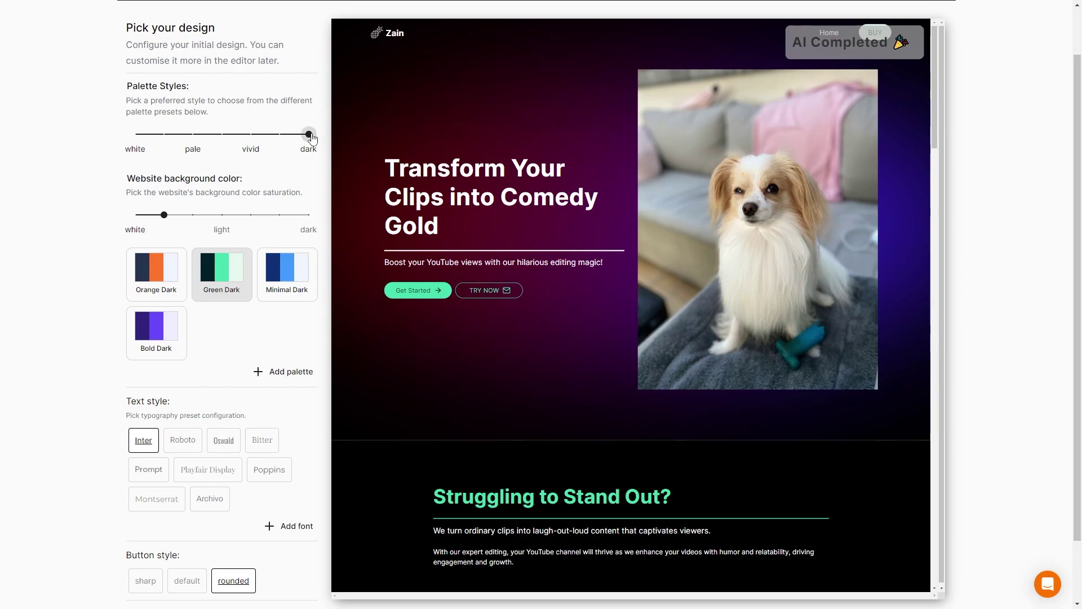
Step: Try the pale and white palette styles, keep vivid, and make the background fully dark
drag(309, 134, 253, 141)
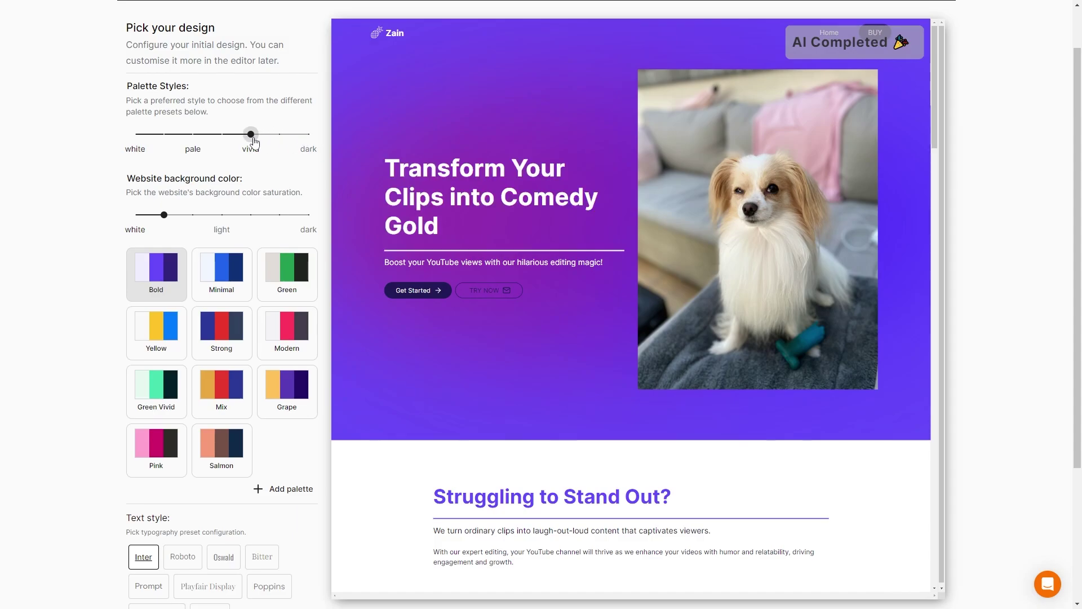
click(198, 136)
click(139, 137)
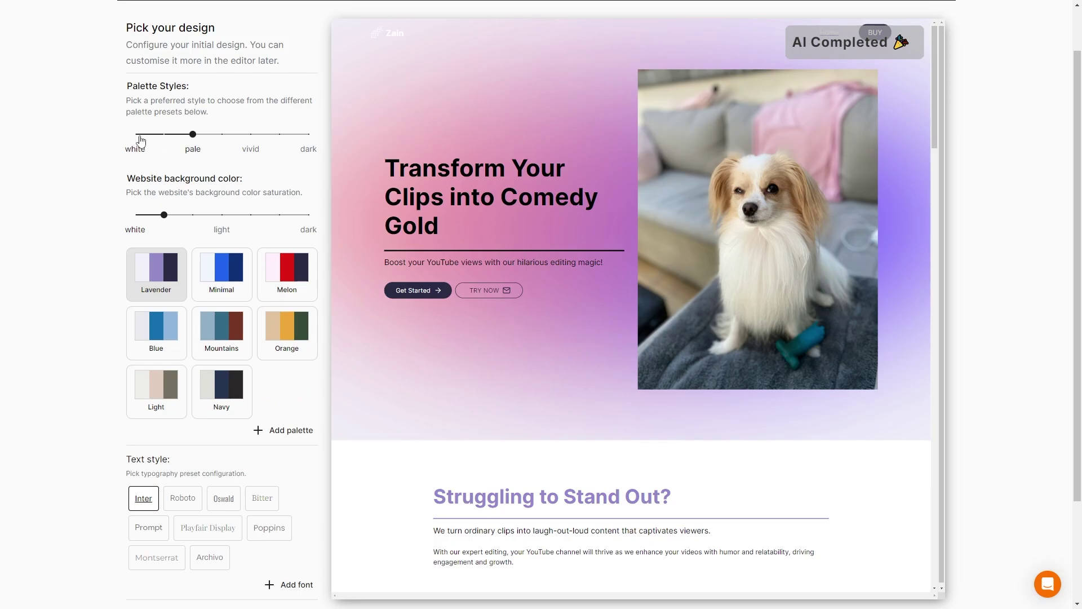
click(274, 135)
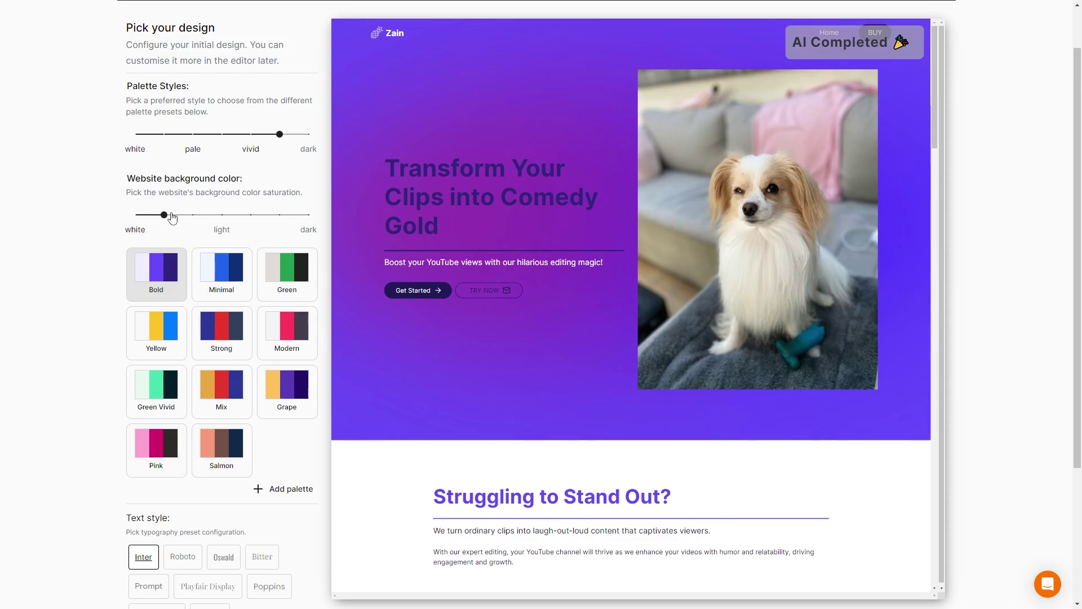
drag(164, 215, 309, 215)
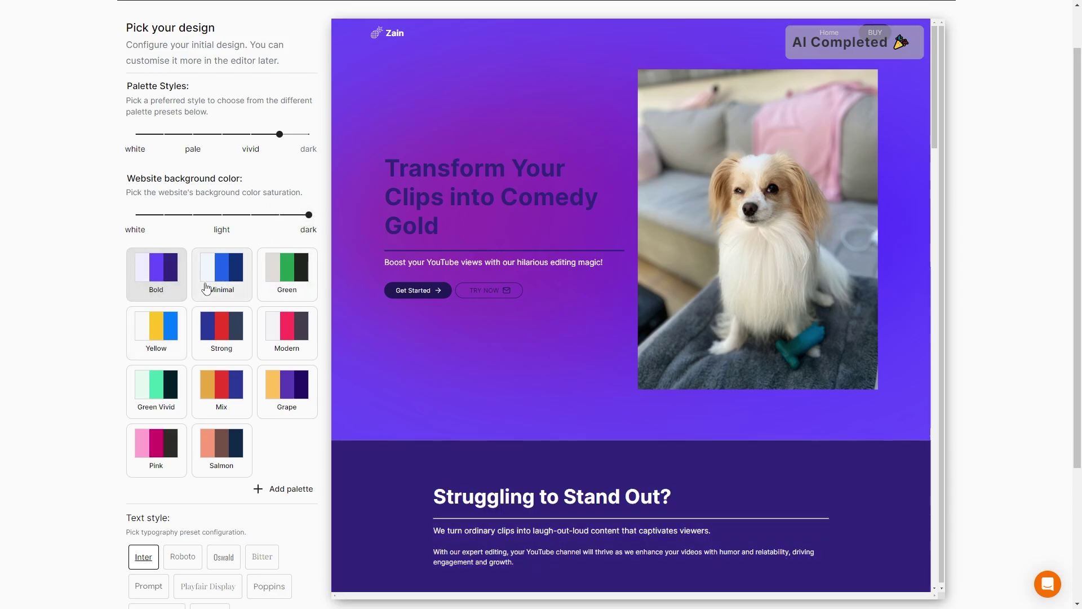
Step: Preview the Minimal, Green, Strong, Yellow and Grape palettes, then apply Green Vivid
click(234, 288)
click(271, 262)
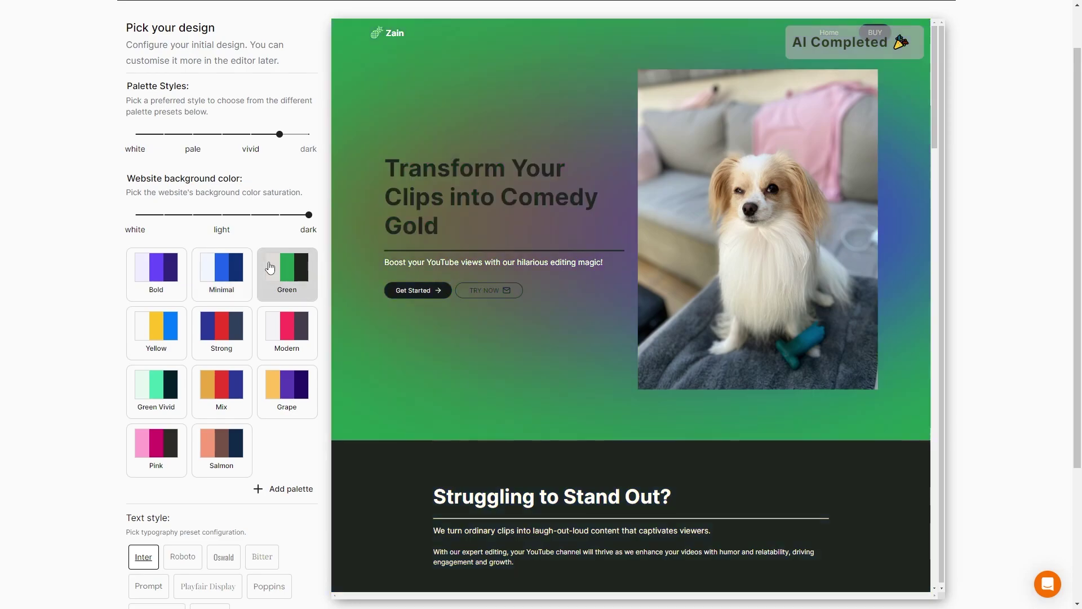
click(242, 350)
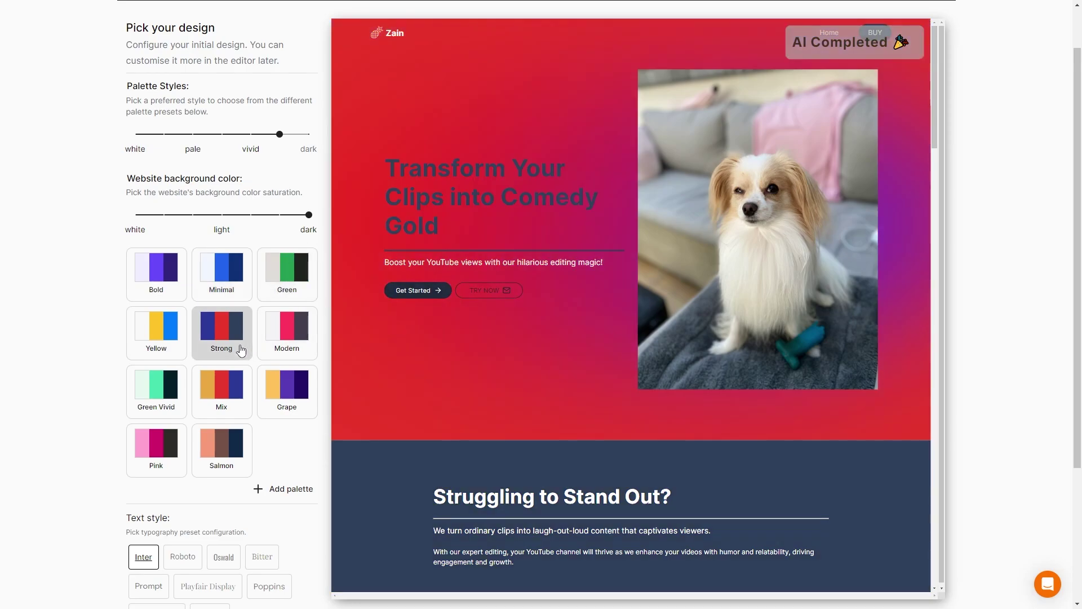
click(165, 354)
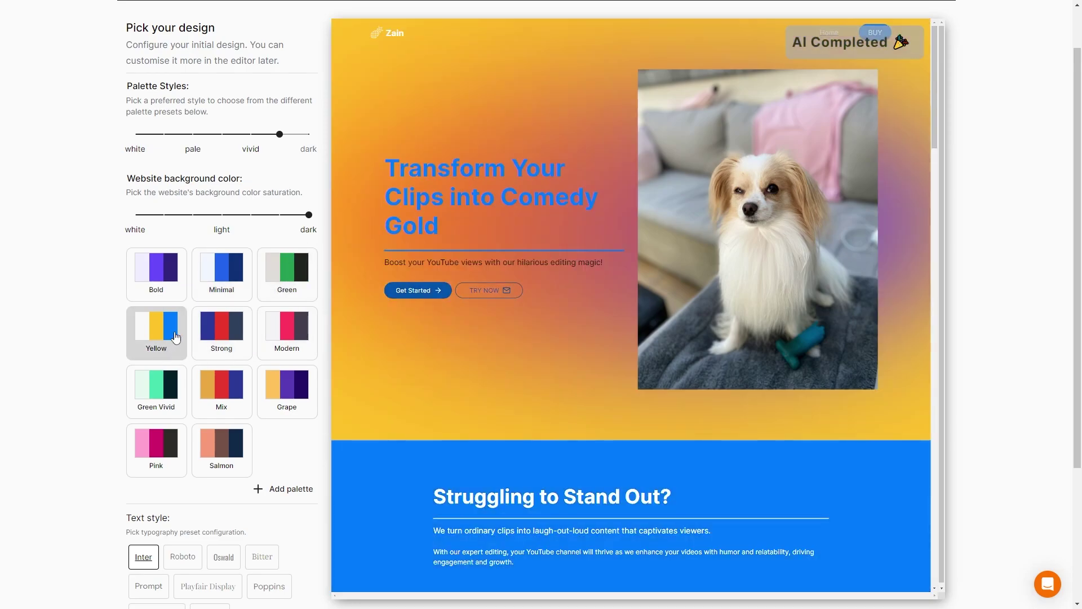
click(283, 405)
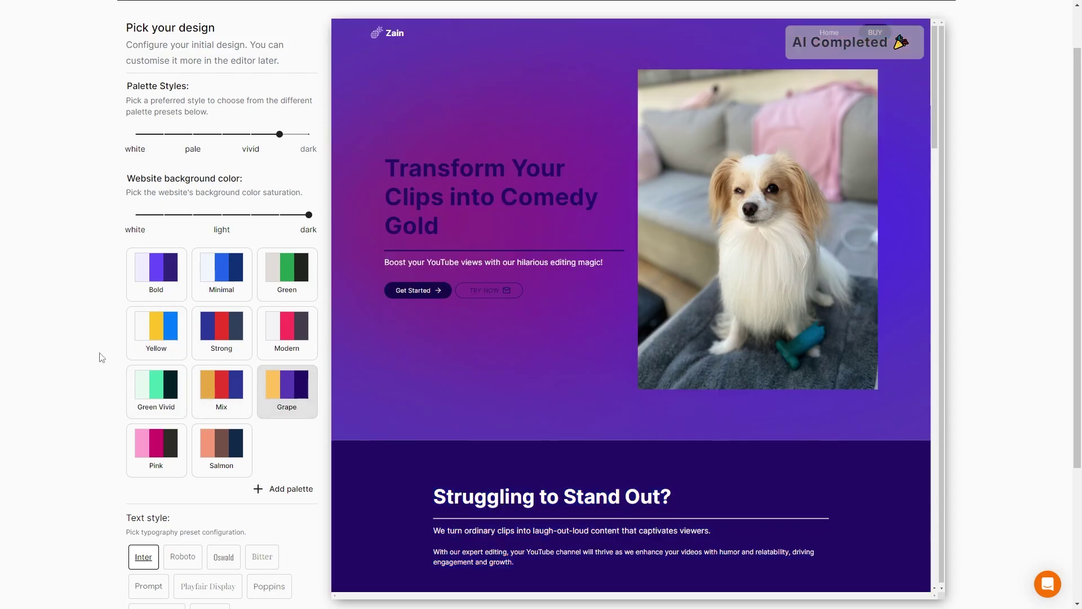
click(146, 407)
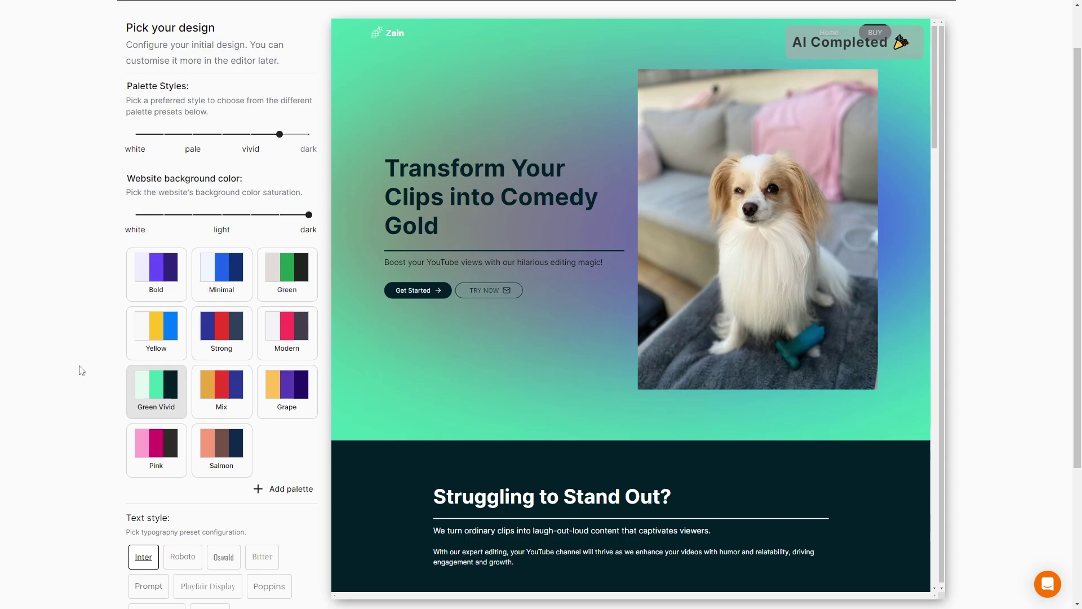
scroll(197, 355, up, 1)
scroll(154, 381, down, 2)
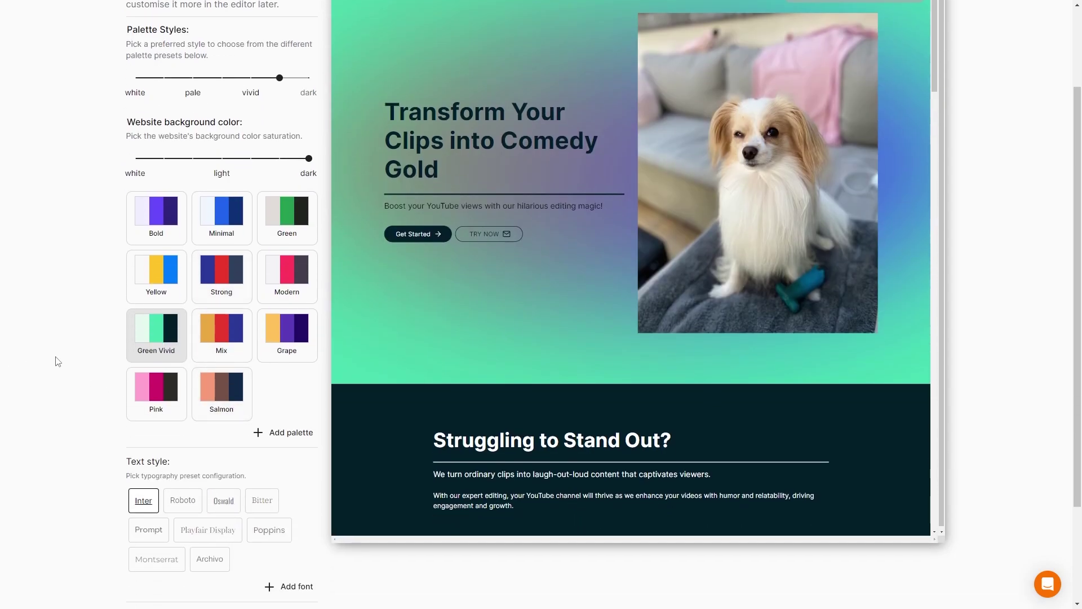
scroll(62, 359, down, 2)
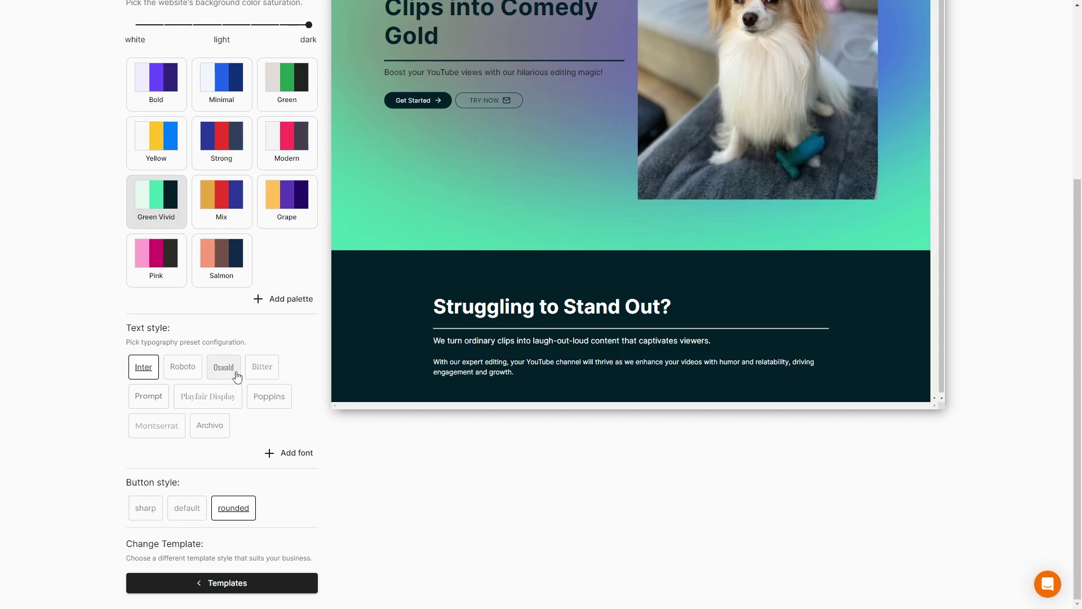
Step: Compare Bitter, Roboto and Poppins headings, then set the headings to Montserrat
click(262, 370)
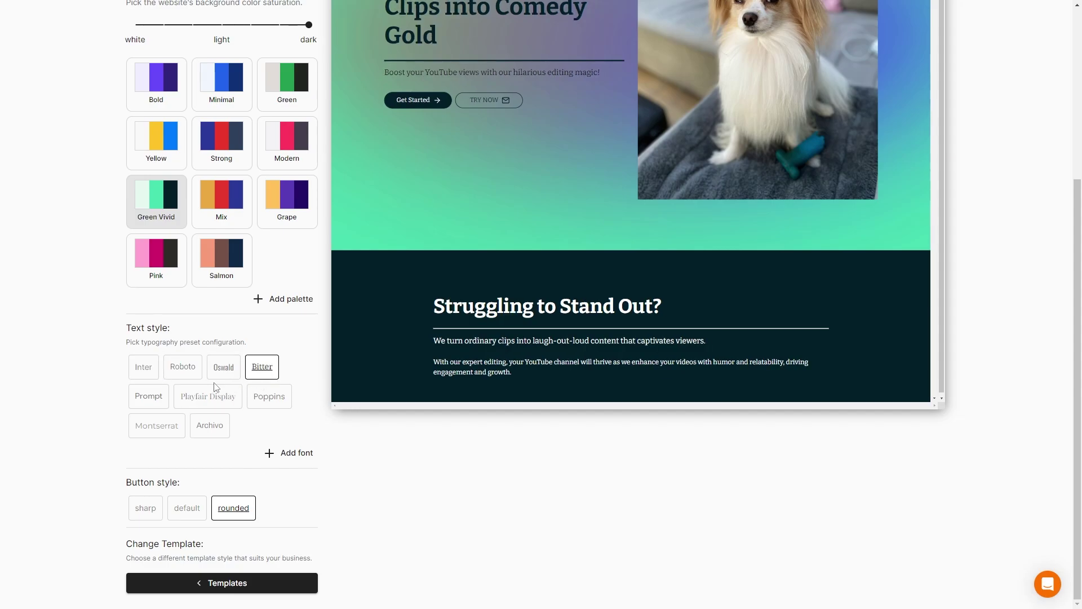
click(184, 374)
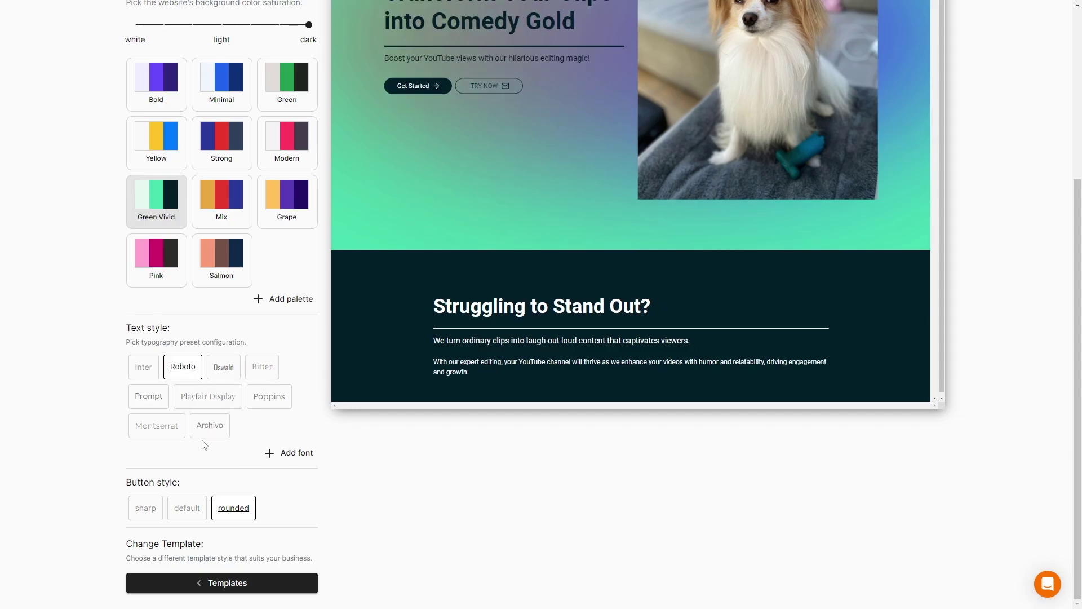
click(263, 400)
click(146, 429)
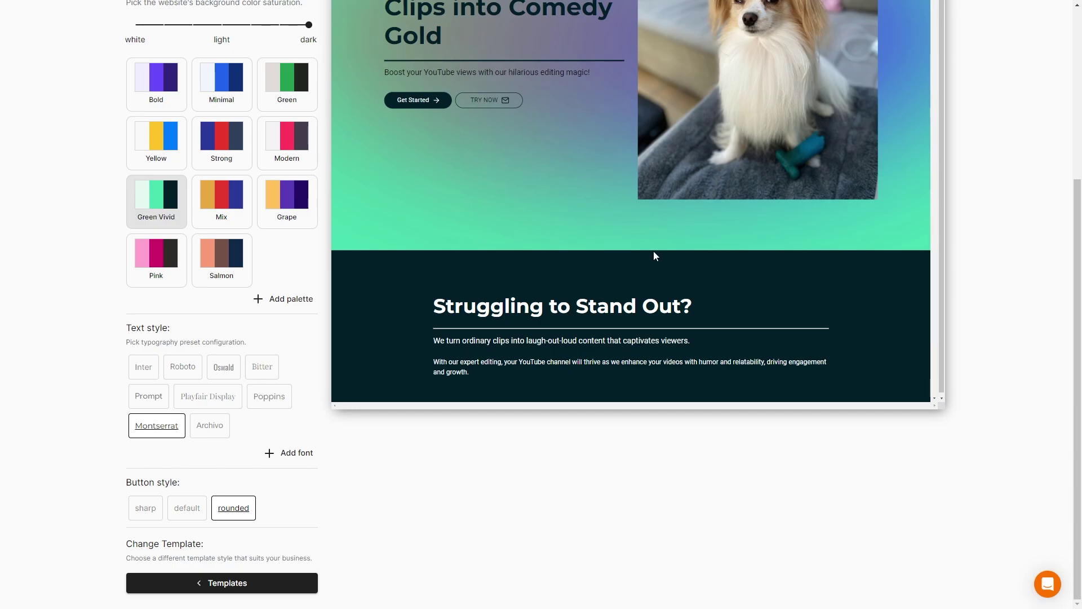
scroll(488, 280, up, 3)
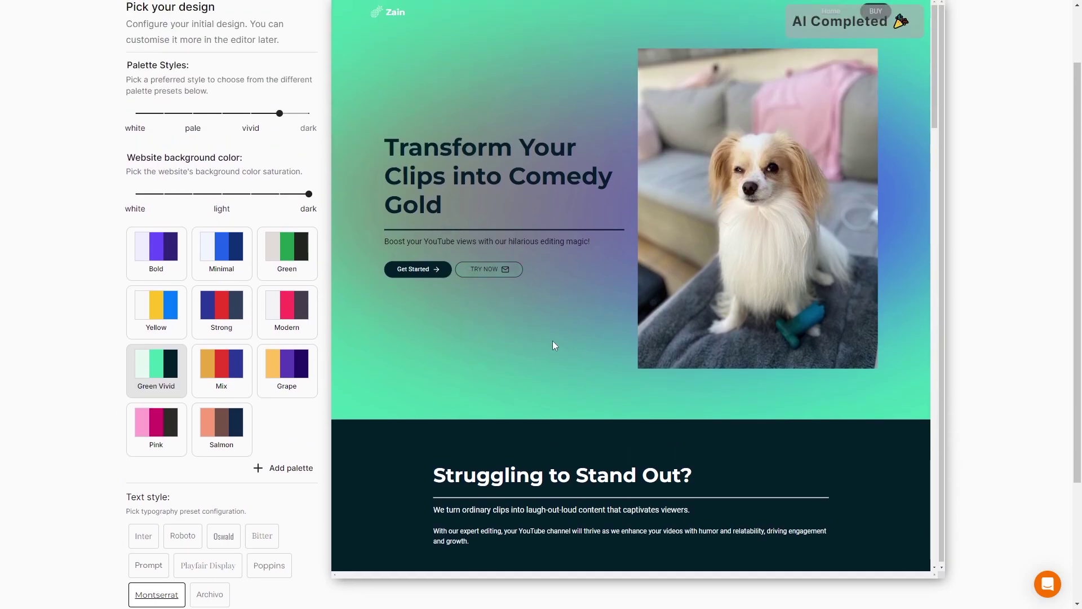
scroll(522, 413, down, 4)
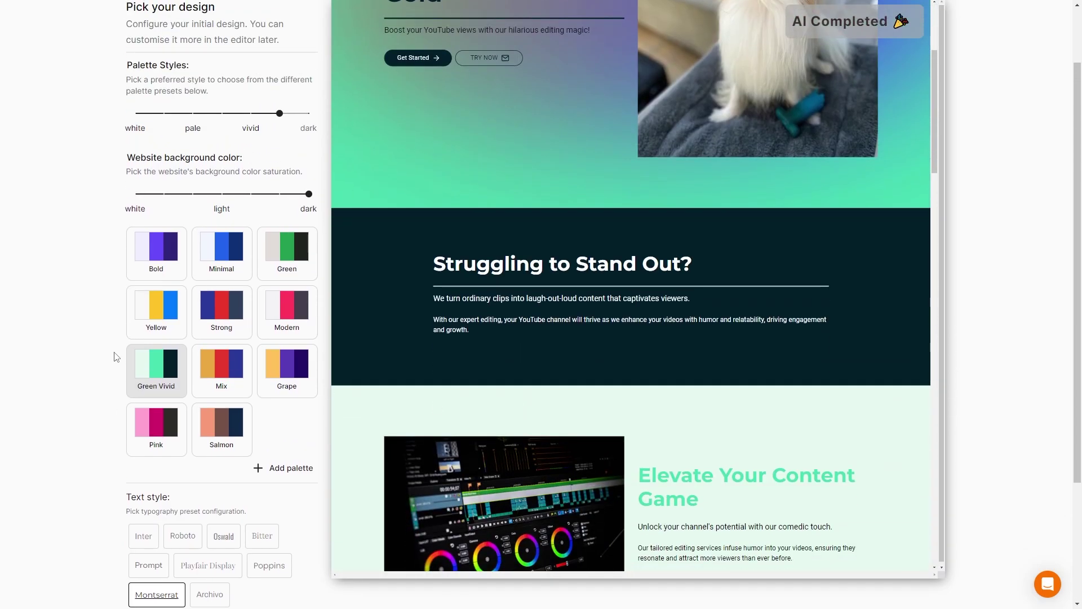
scroll(116, 355, down, 3)
scroll(577, 363, up, 3)
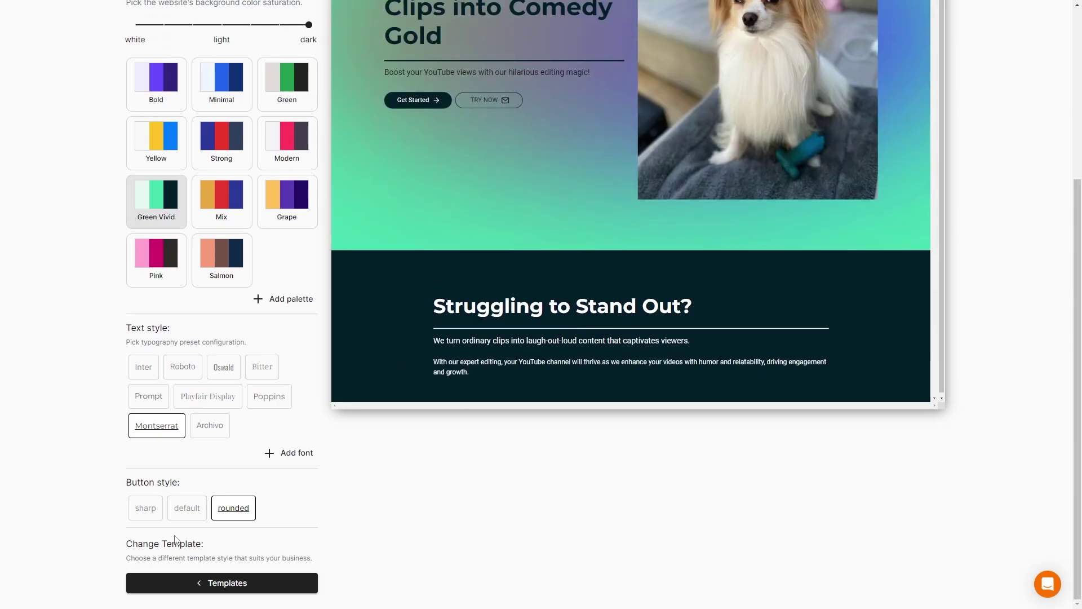
Step: Try sharp and default button corners, then keep the pill-shaped rounded buttons
click(146, 507)
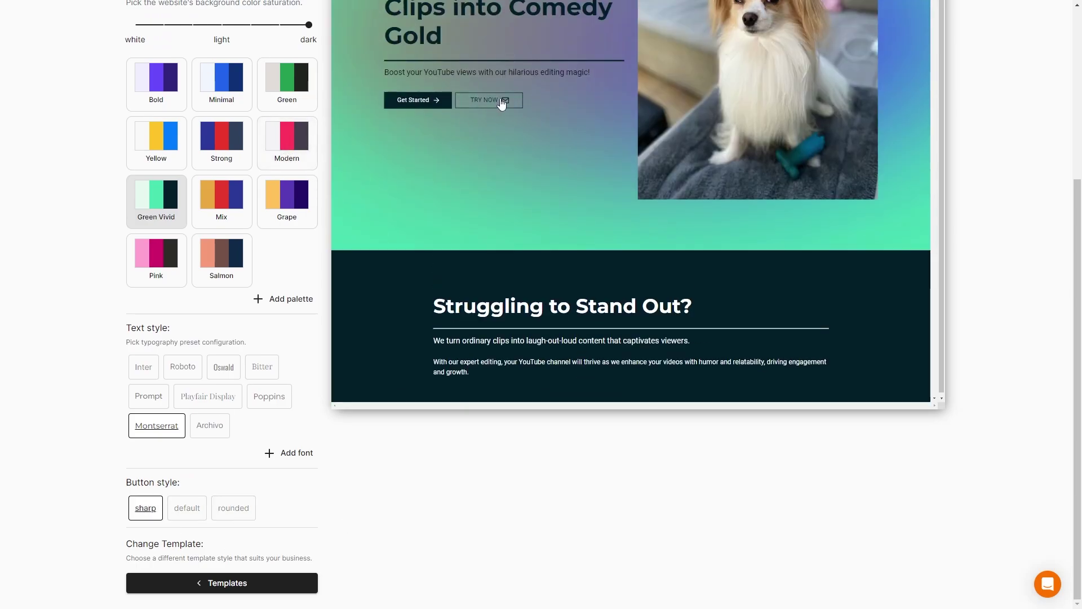
click(189, 508)
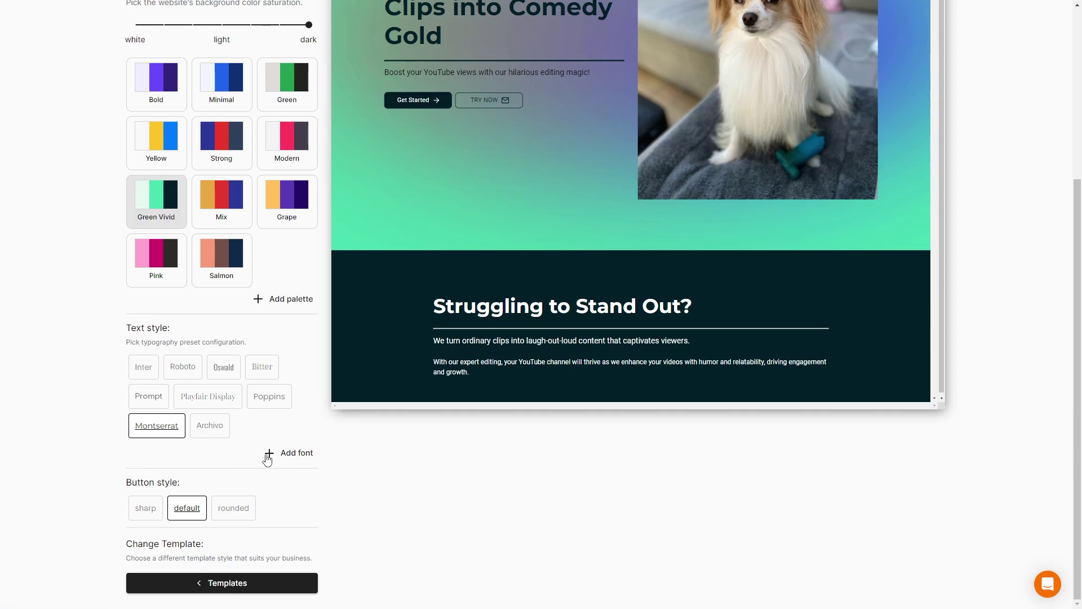
click(233, 507)
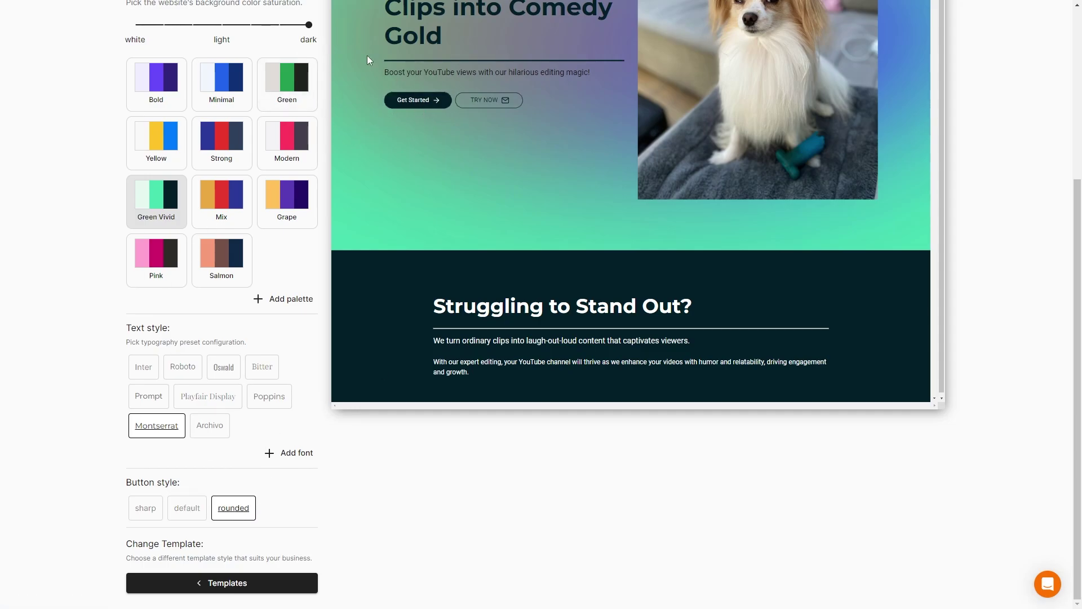
scroll(135, 370, up, 5)
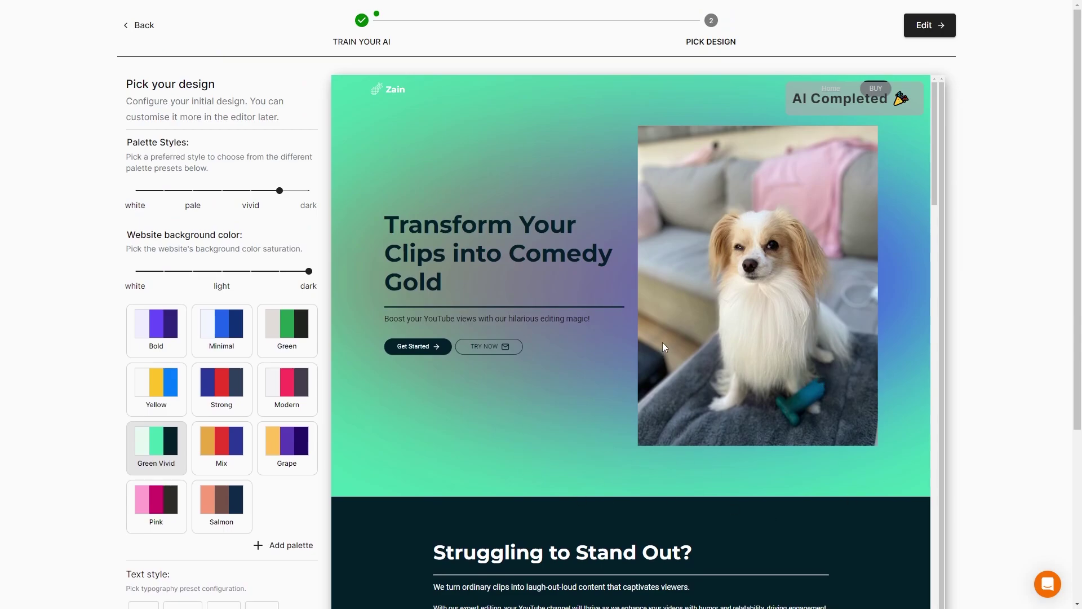
scroll(661, 341, down, 10)
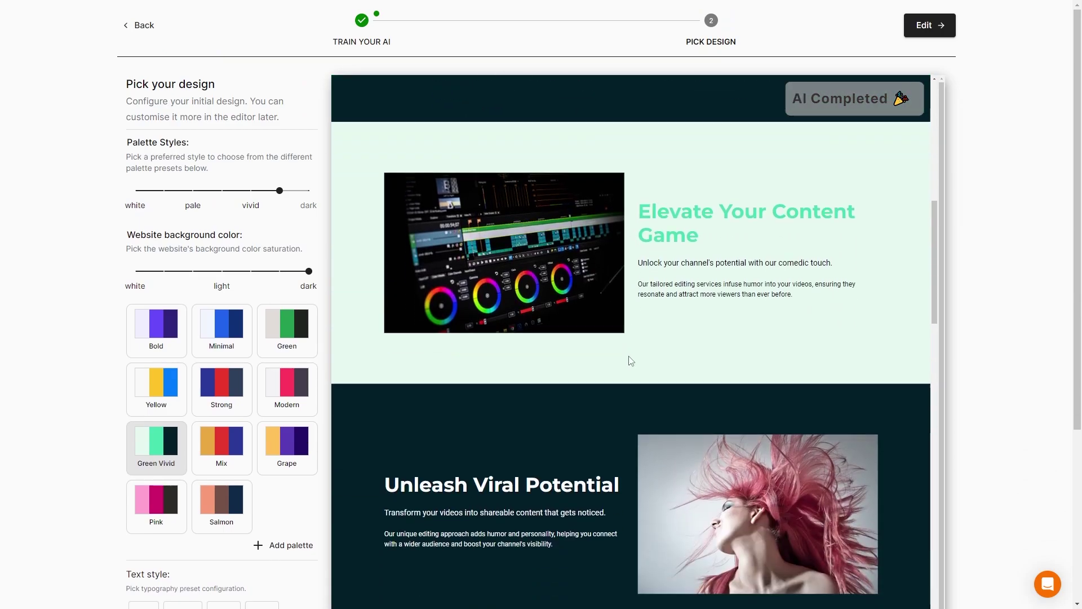
scroll(630, 360, down, 4)
scroll(51, 465, down, 5)
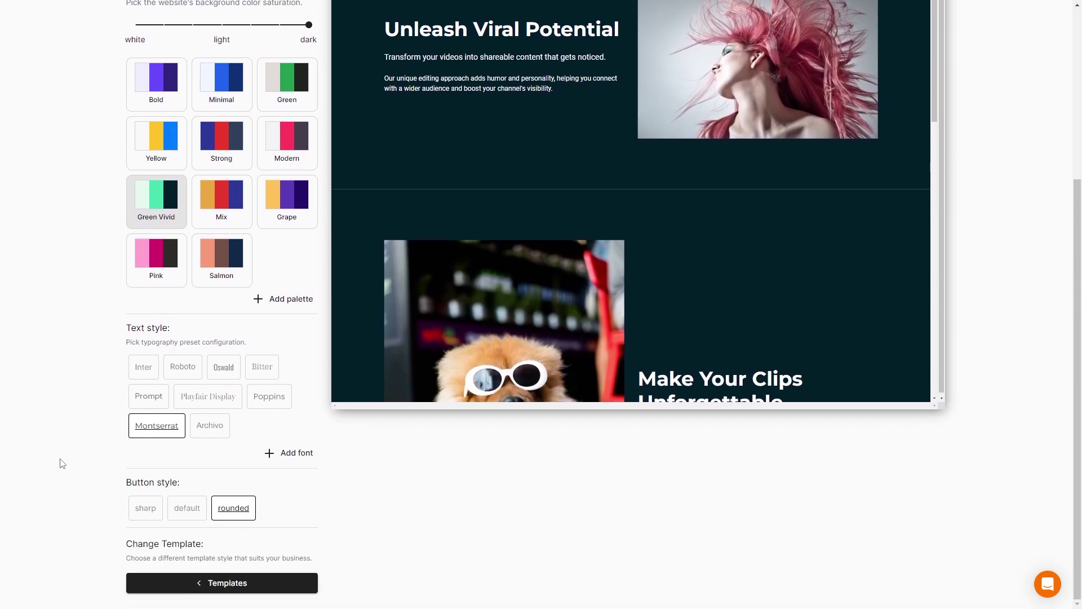
Step: Start AI customisation of the Kale template from Templates using the GPT-3.5 Demo model
click(204, 589)
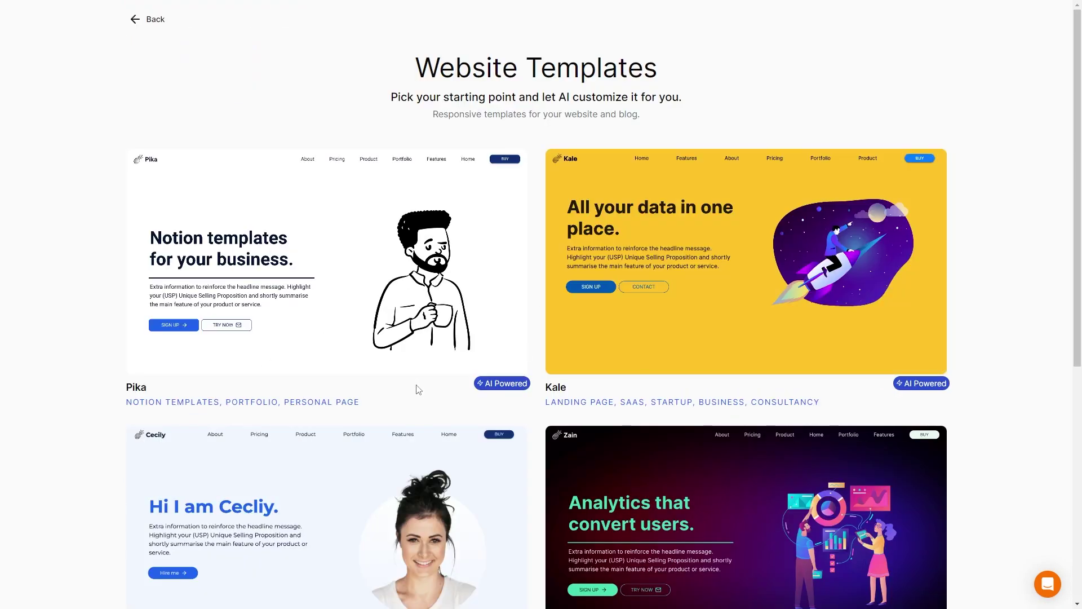
scroll(414, 405, down, 7)
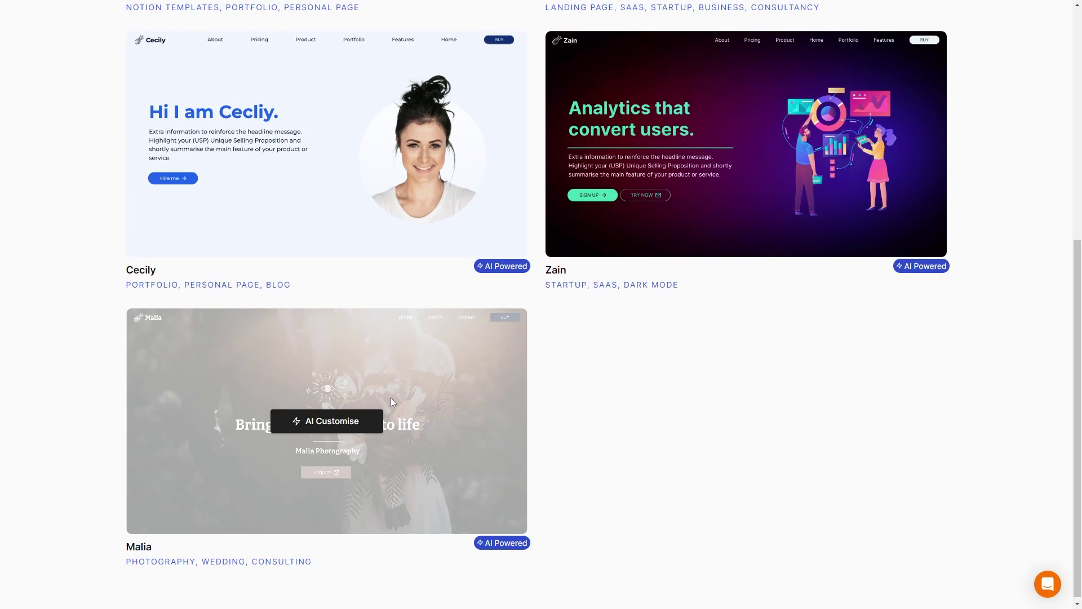
scroll(496, 457, up, 5)
click(851, 239)
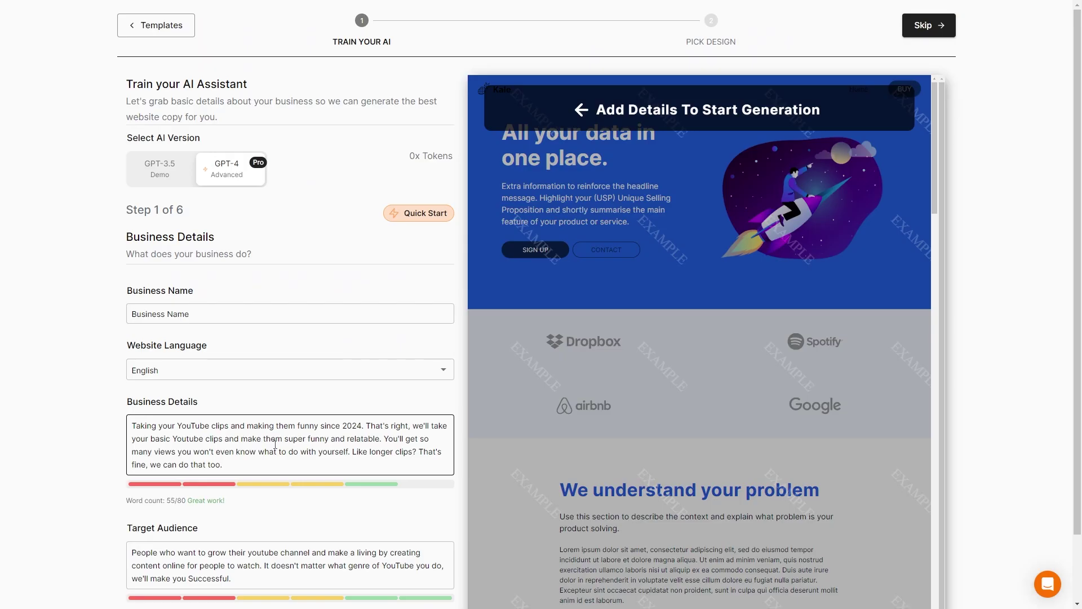
click(160, 169)
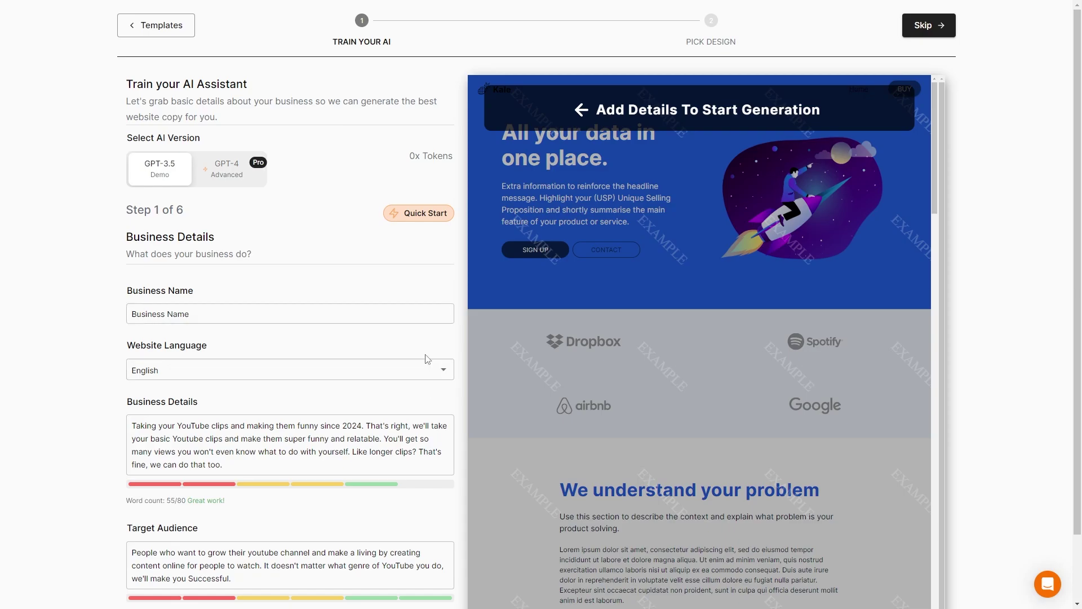
scroll(427, 351, down, 2)
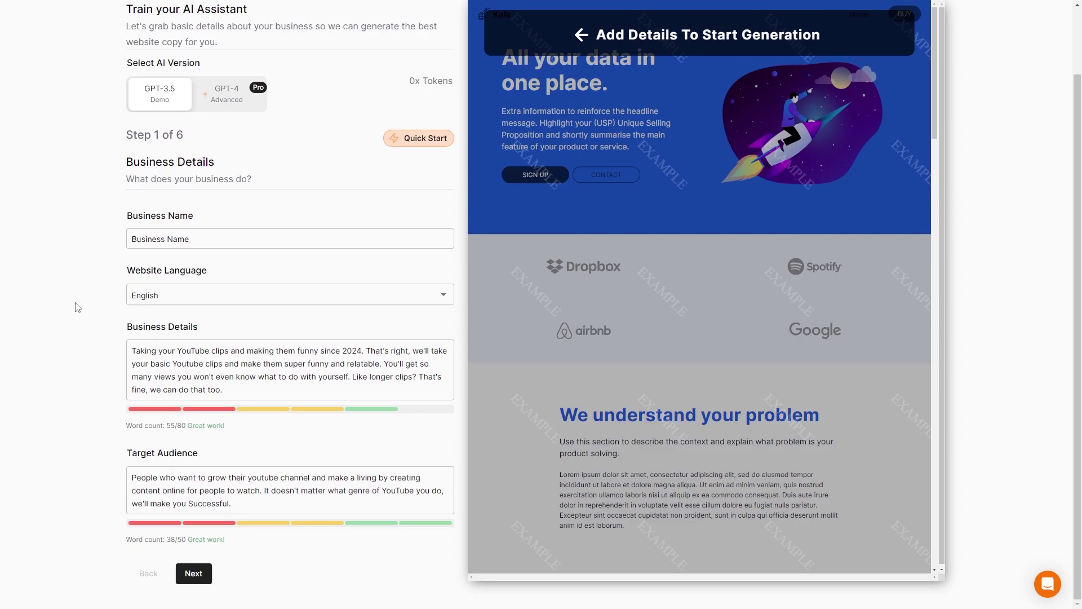
Step: Generate the site, review the 'Elevate Your Clips to Comedy Gold' homepage, and edit its header
click(194, 573)
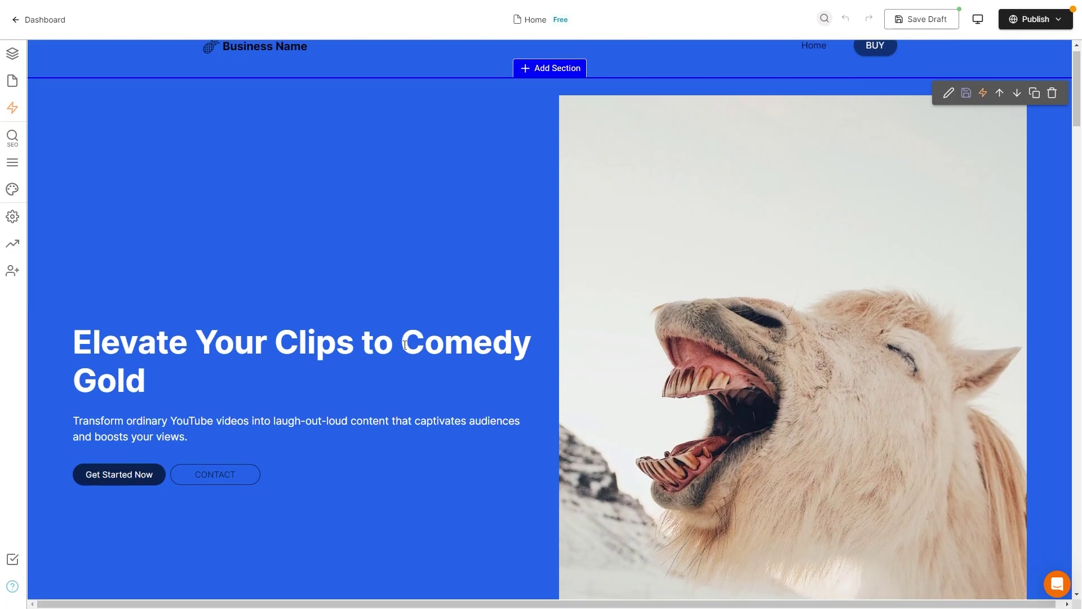
scroll(399, 338, down, 10)
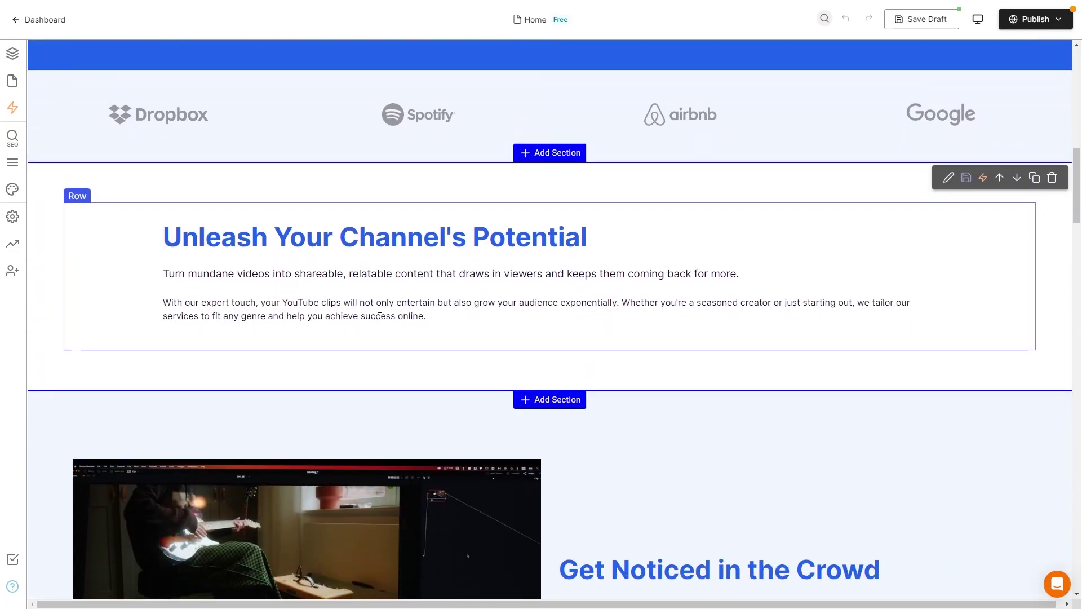
scroll(364, 291, down, 3)
scroll(587, 425, up, 13)
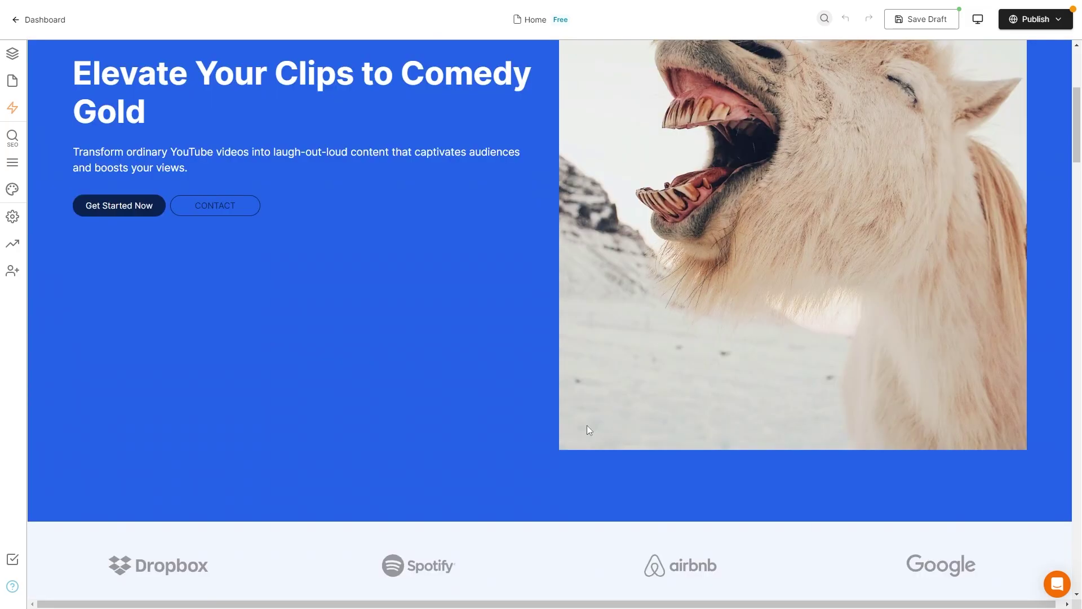
mouse_move(282, 57)
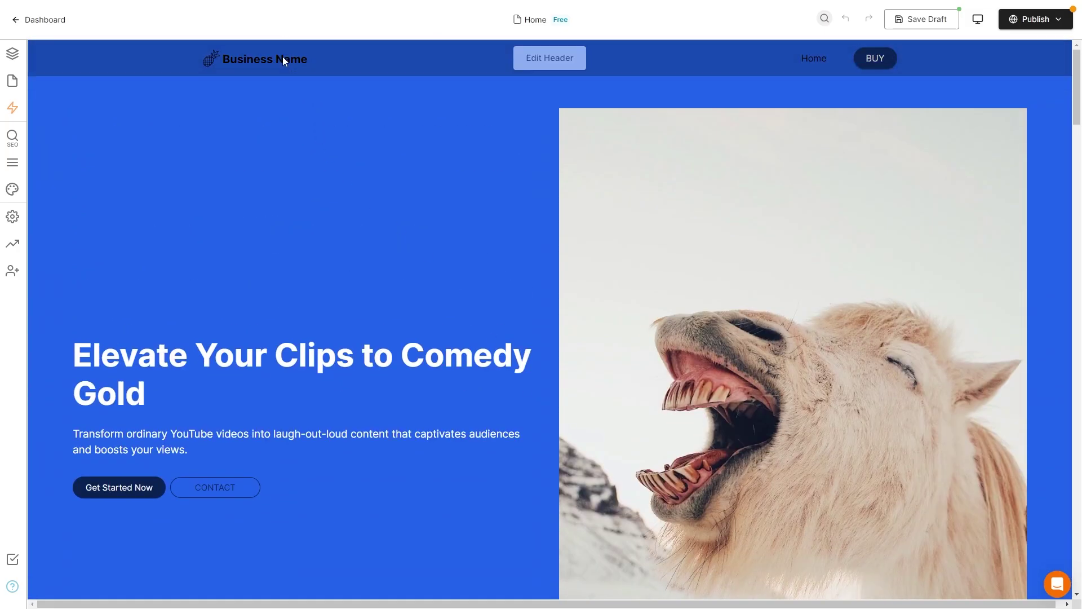
click(539, 62)
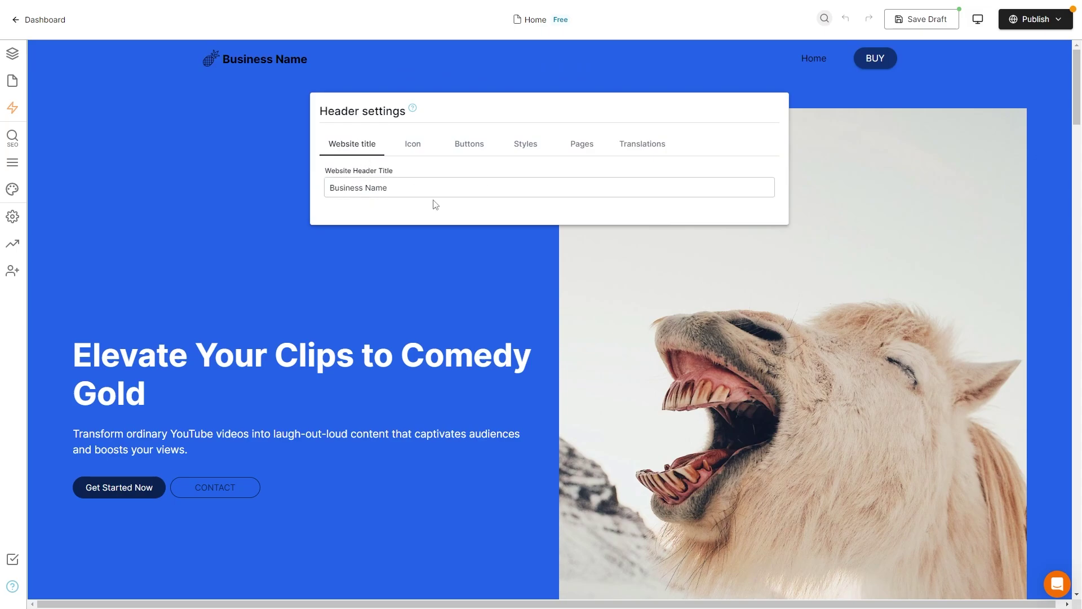
Step: Look through the header's icon, Buttons, Styles, Pages and Translations tabs, then close the panel
triple_click(403, 186)
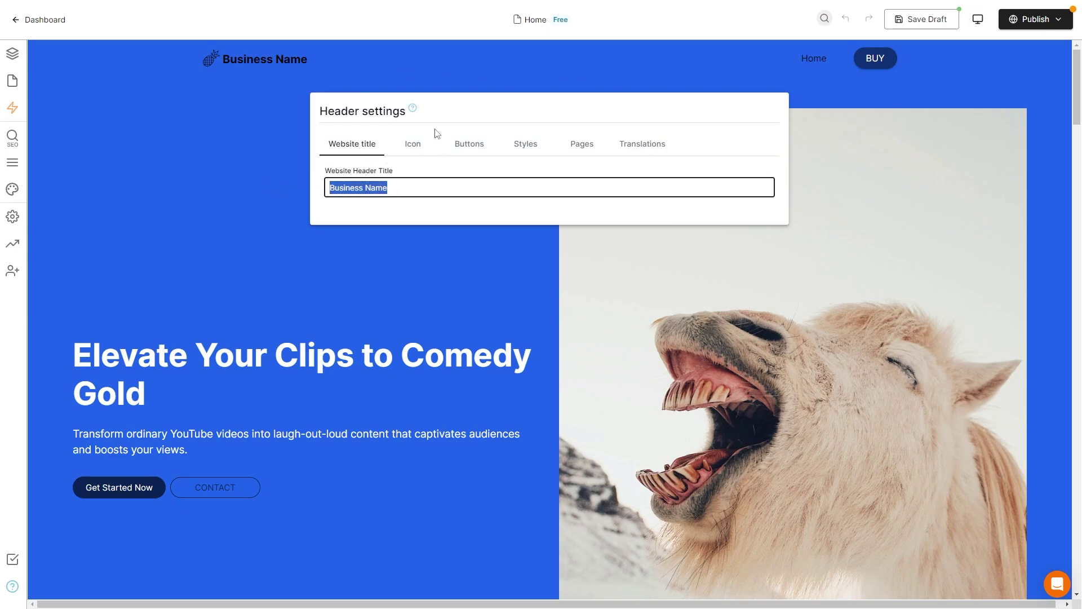
click(418, 151)
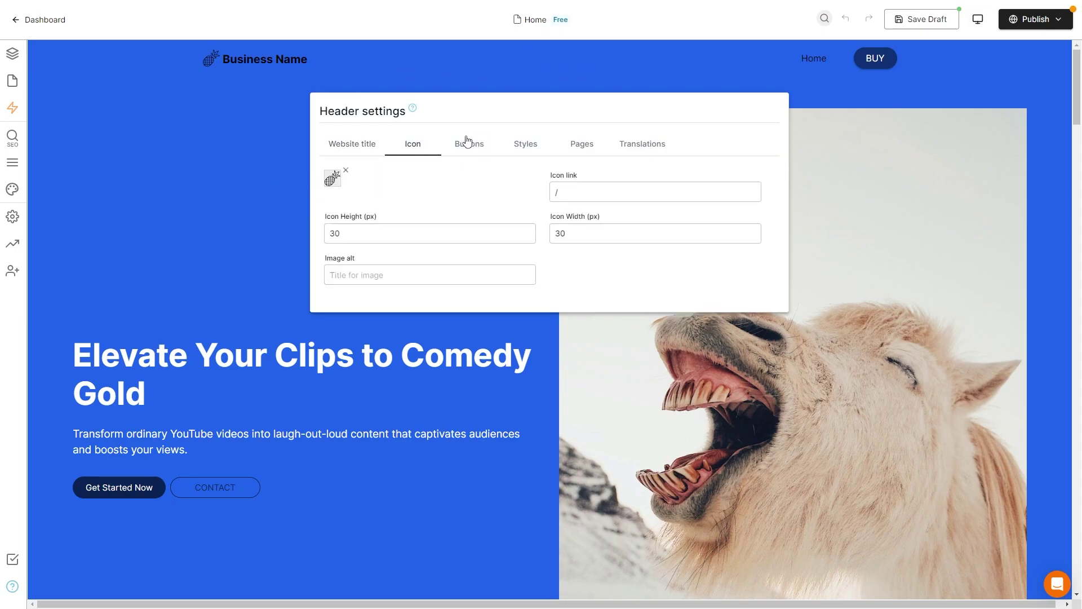
click(491, 153)
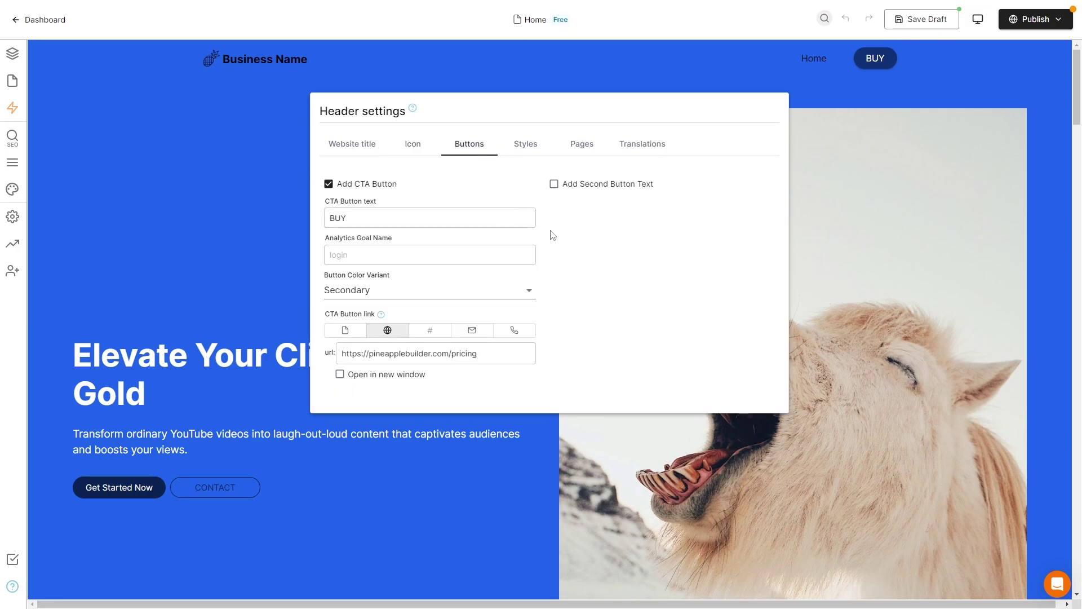
click(527, 148)
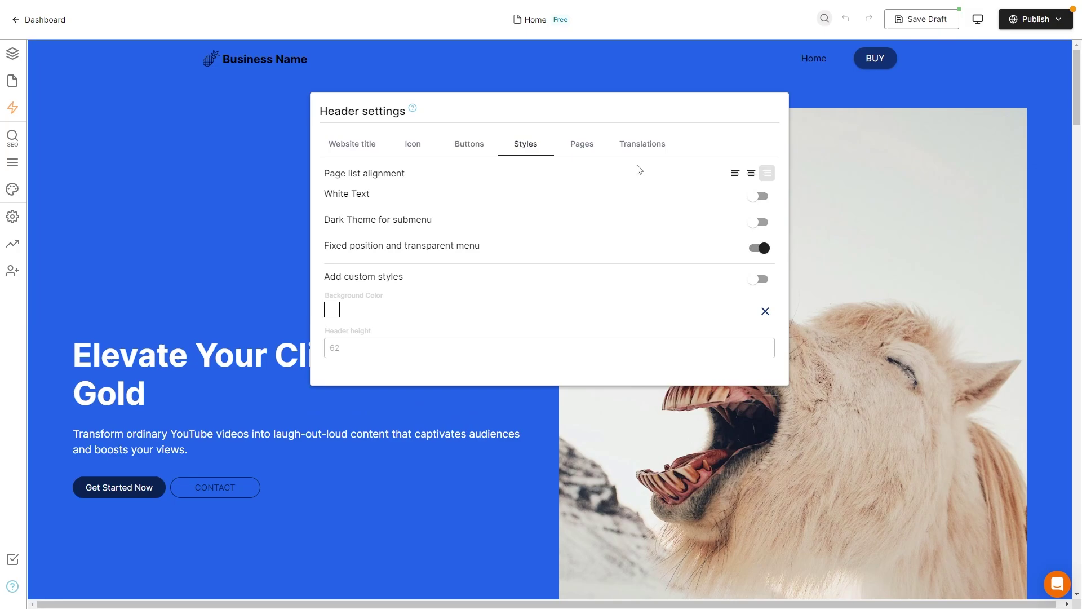
click(581, 145)
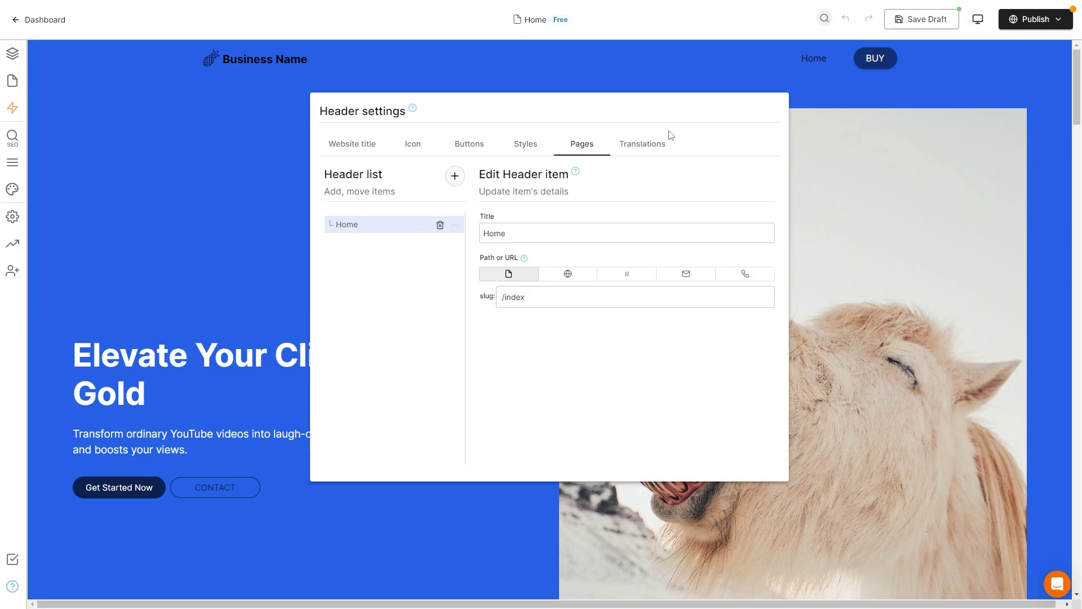
click(627, 150)
click(254, 165)
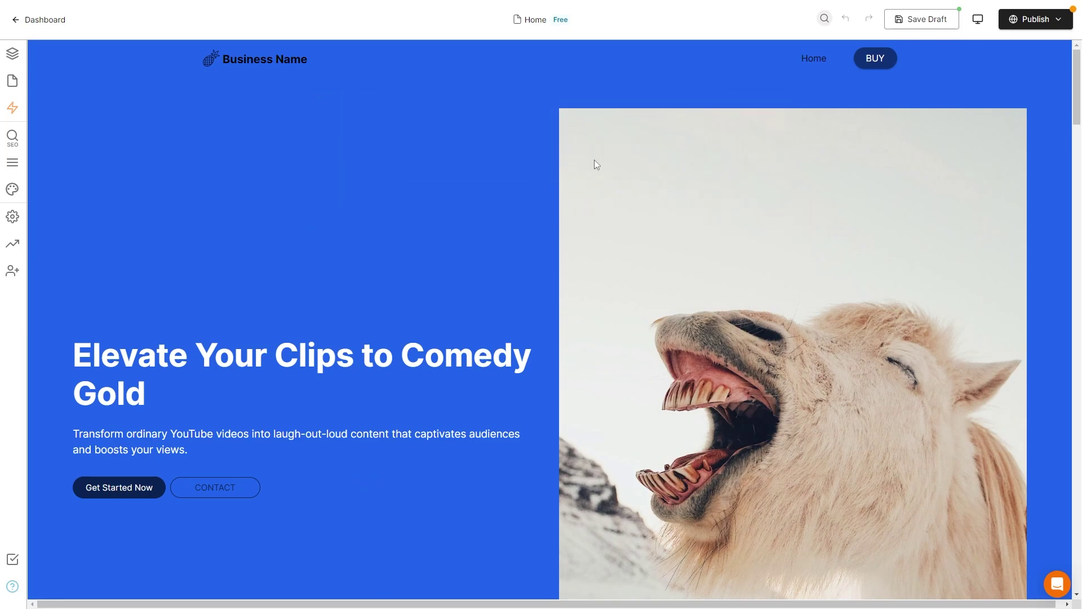
Step: Open the About page from Website Pages, check its options menu, and launch AI Buddy
click(12, 56)
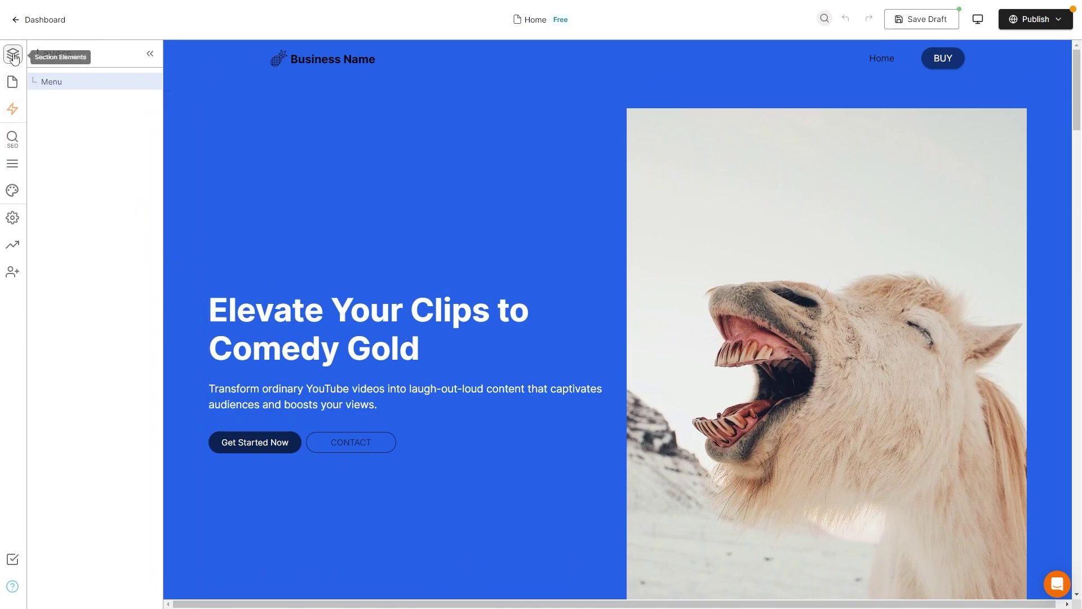
click(10, 84)
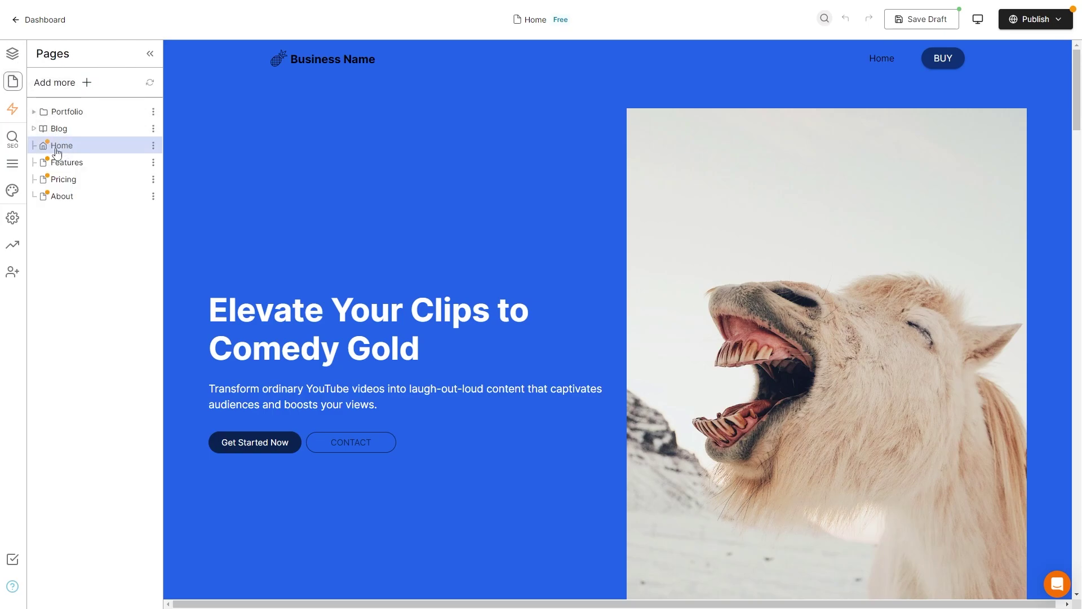
click(47, 202)
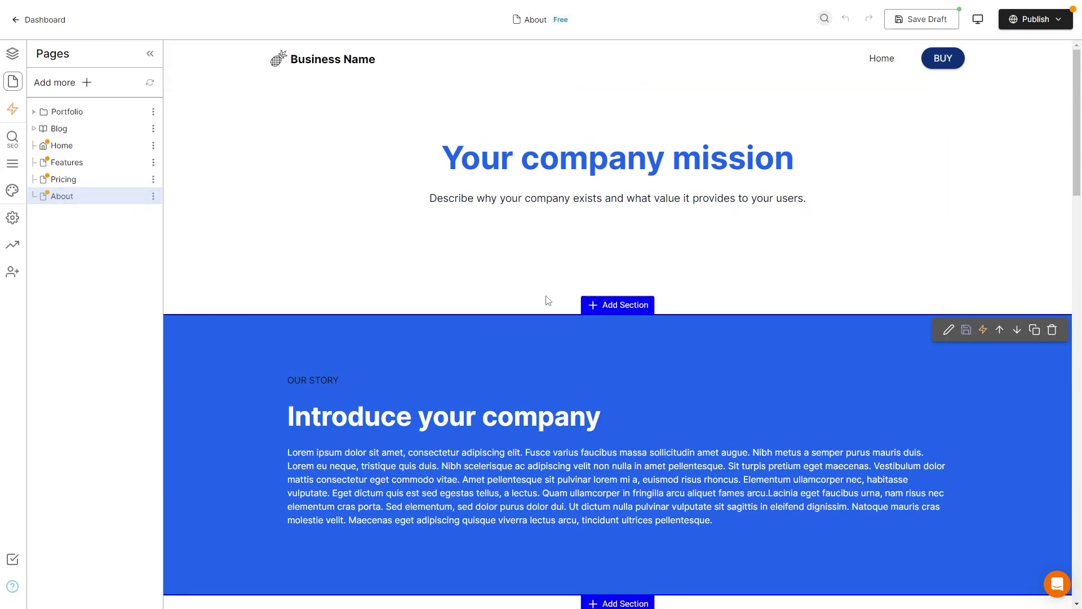
click(153, 195)
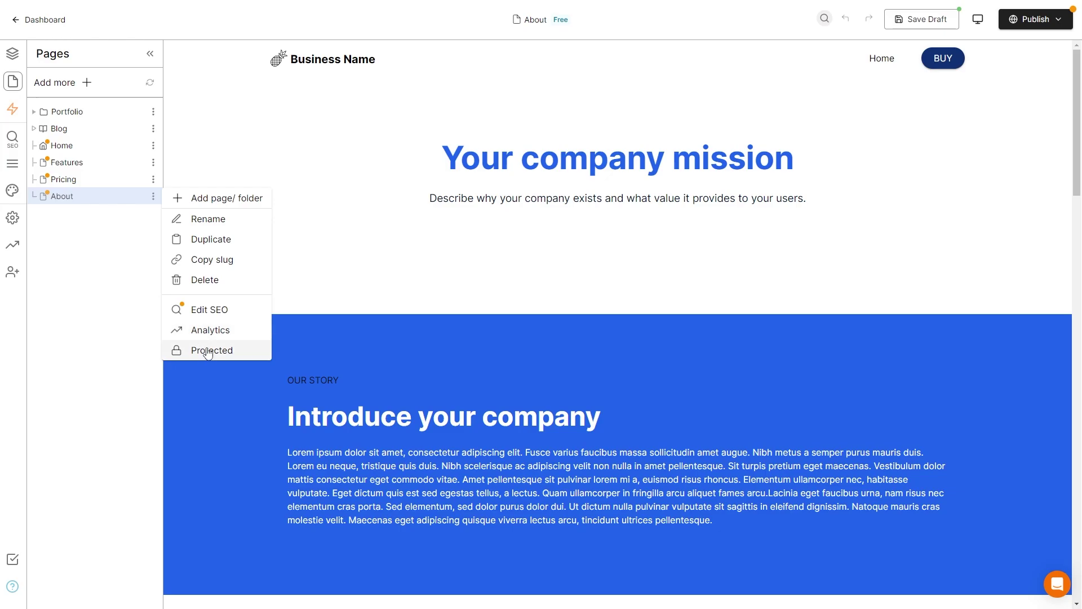
click(13, 108)
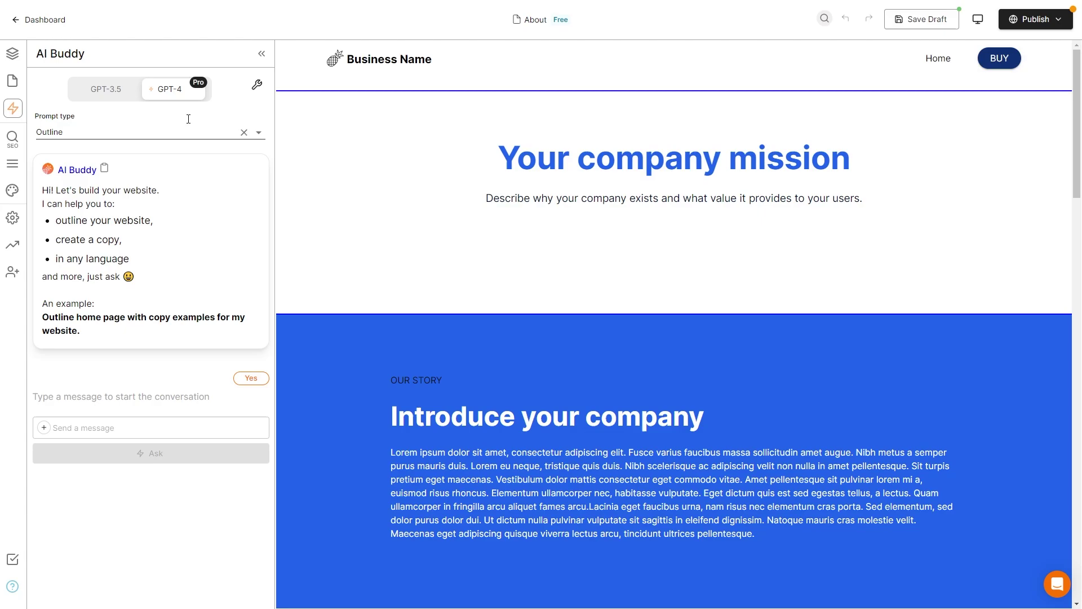
Step: Switch AI Buddy to GPT-3.5 and choose the Cta (Call to action) prompt type
click(108, 95)
click(130, 133)
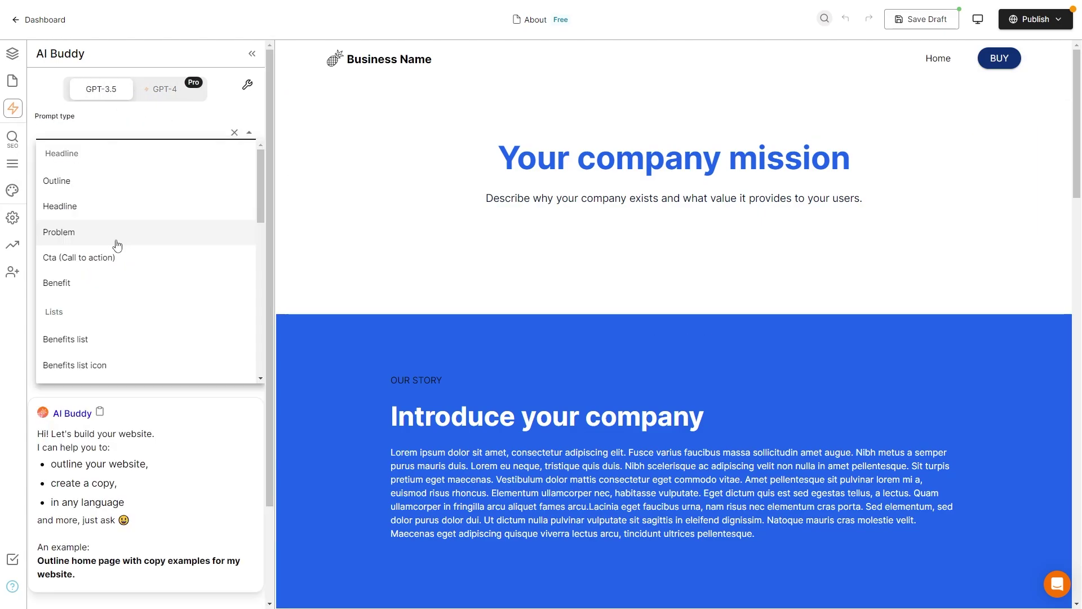
click(108, 258)
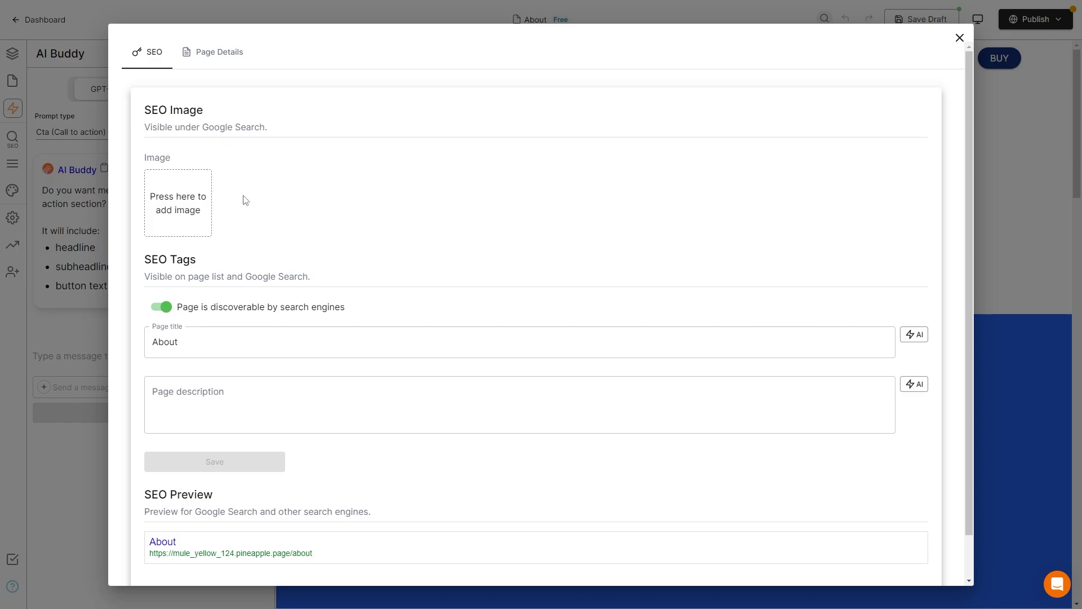
Step: Check the About page's search preview URL, close SEO settings, and open Theme Settings colours
scroll(213, 279, down, 1)
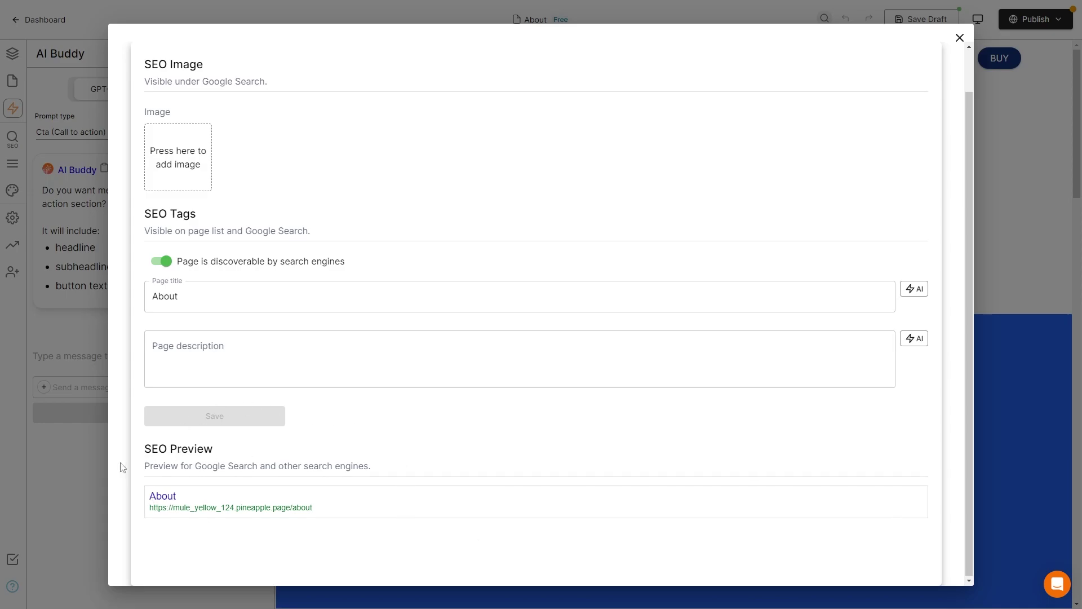
triple_click(377, 509)
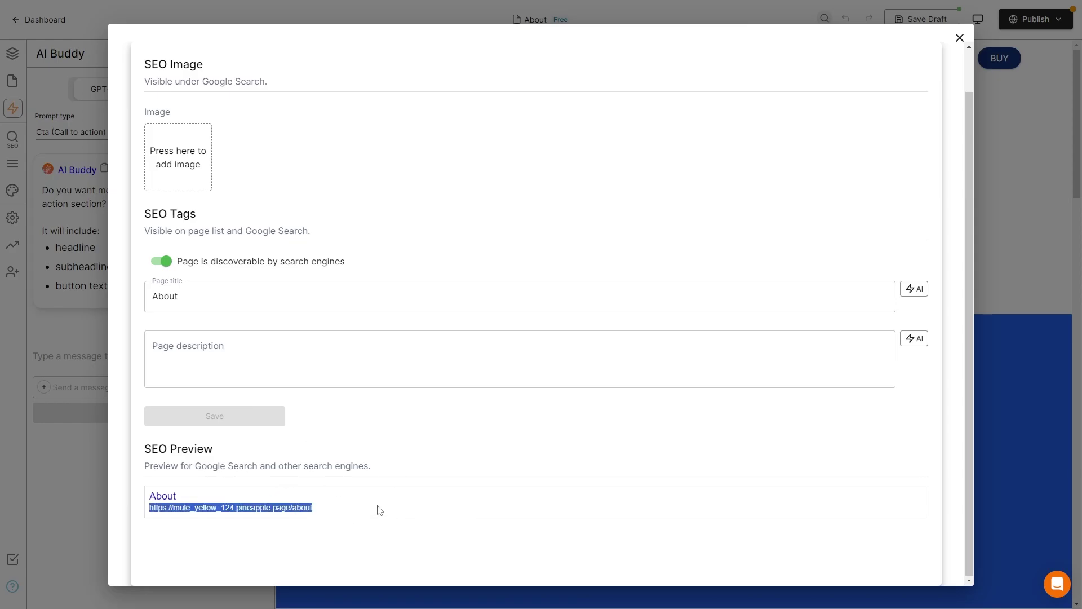
click(377, 510)
click(12, 190)
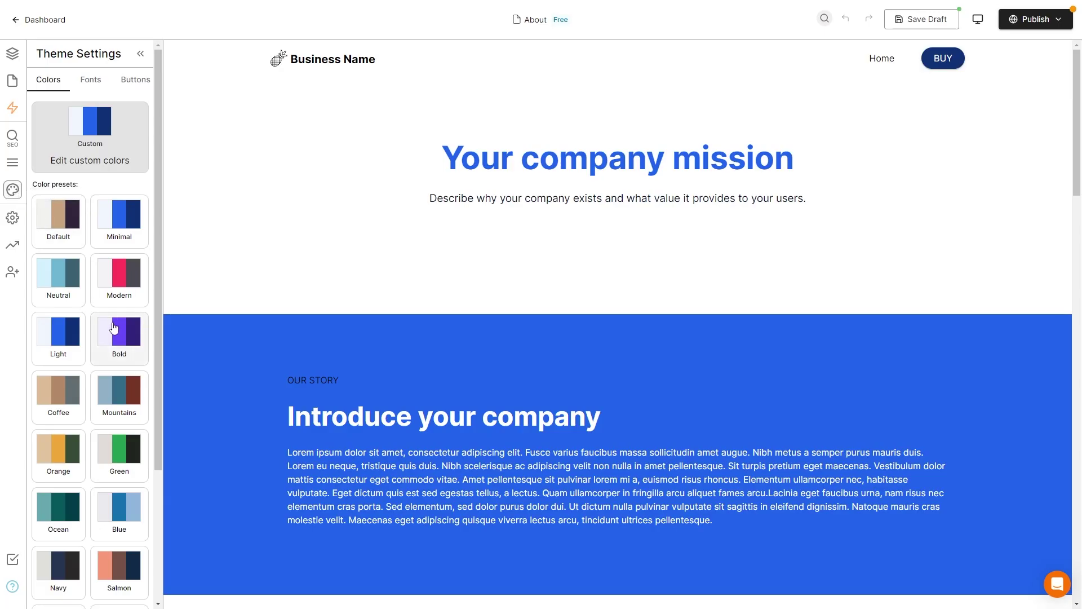
Step: Apply the Default colour preset, discarding the custom colours, and review the Home page
scroll(753, 370, down, 3)
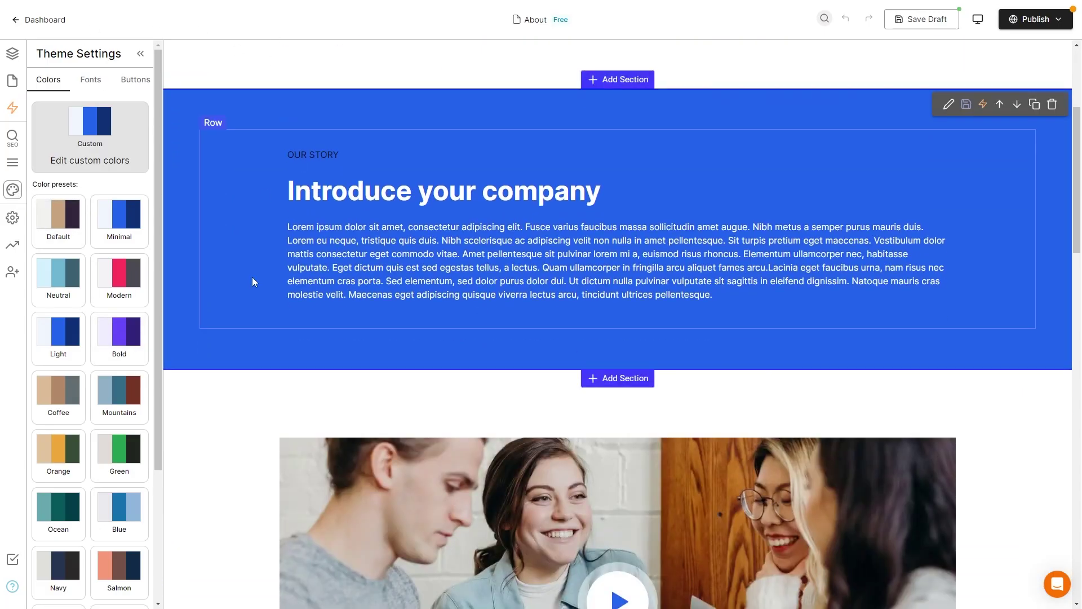
scroll(549, 327, up, 4)
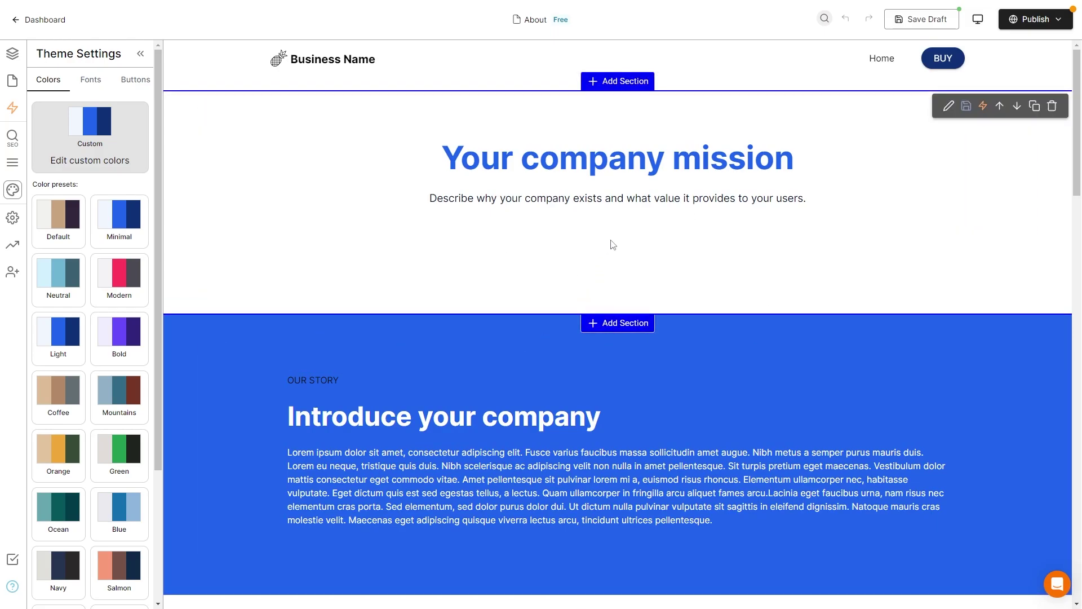
click(56, 225)
click(561, 379)
scroll(667, 388, down, 5)
scroll(664, 383, down, 4)
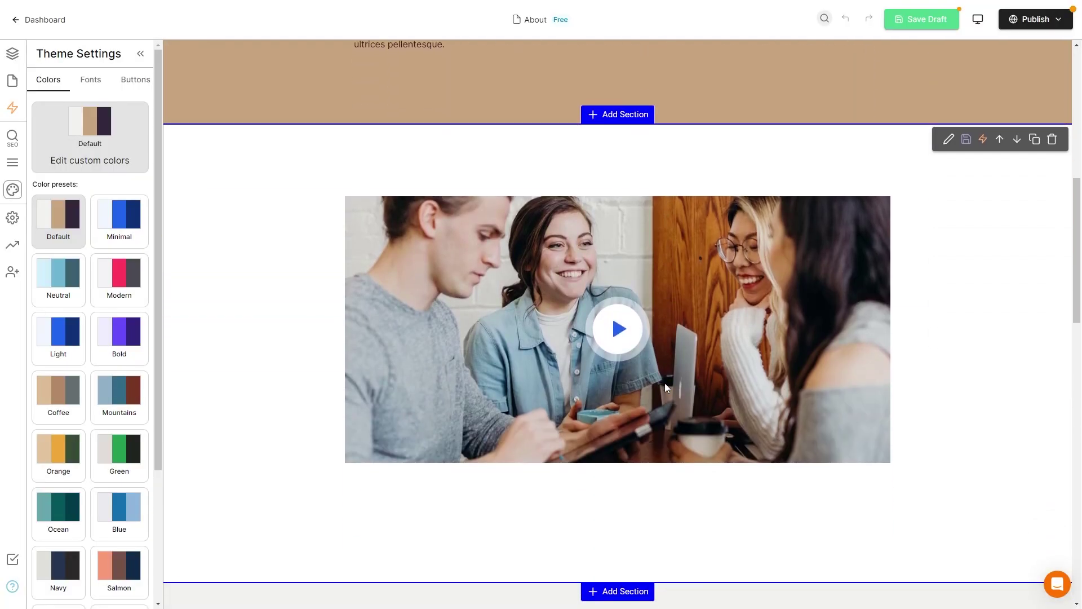
scroll(660, 376, up, 4)
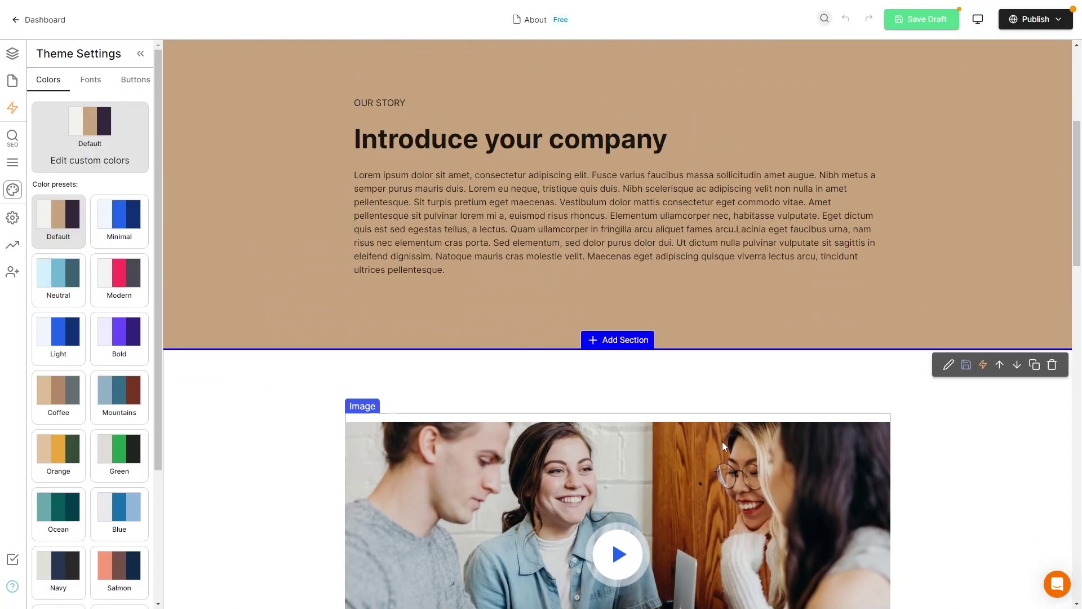
scroll(468, 404, down, 1)
scroll(469, 402, down, 4)
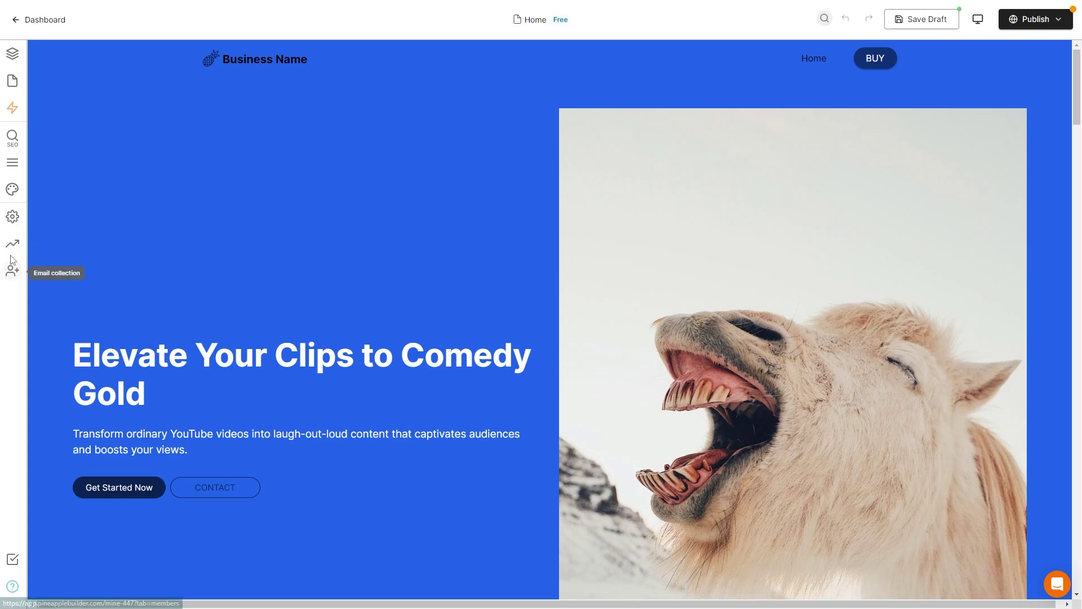
Step: Browse the General, Billing and Domain website settings, ending on the Integrations list
click(13, 217)
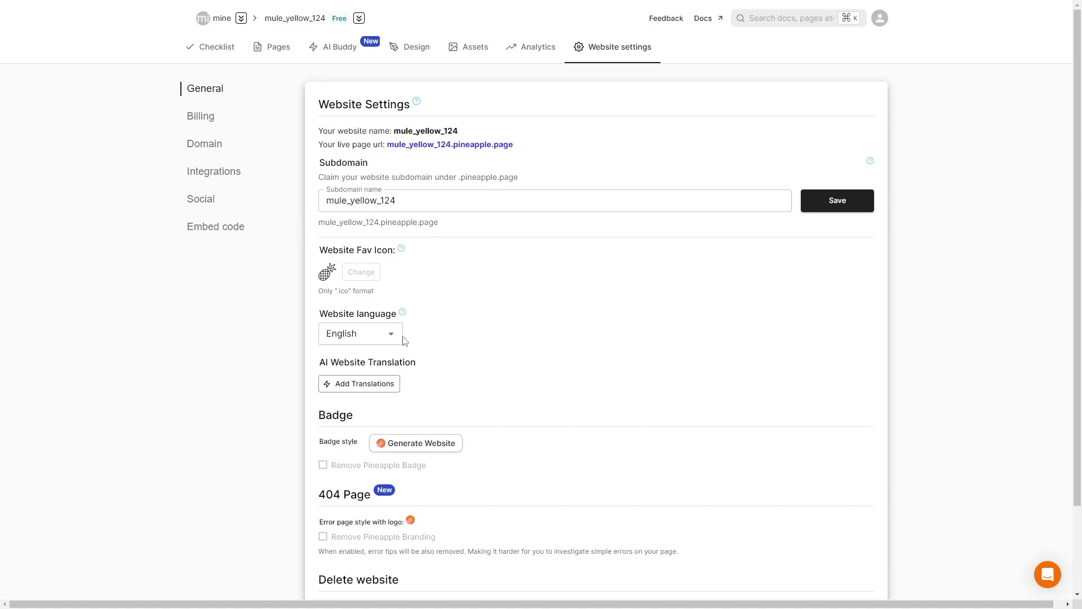
scroll(366, 333, down, 3)
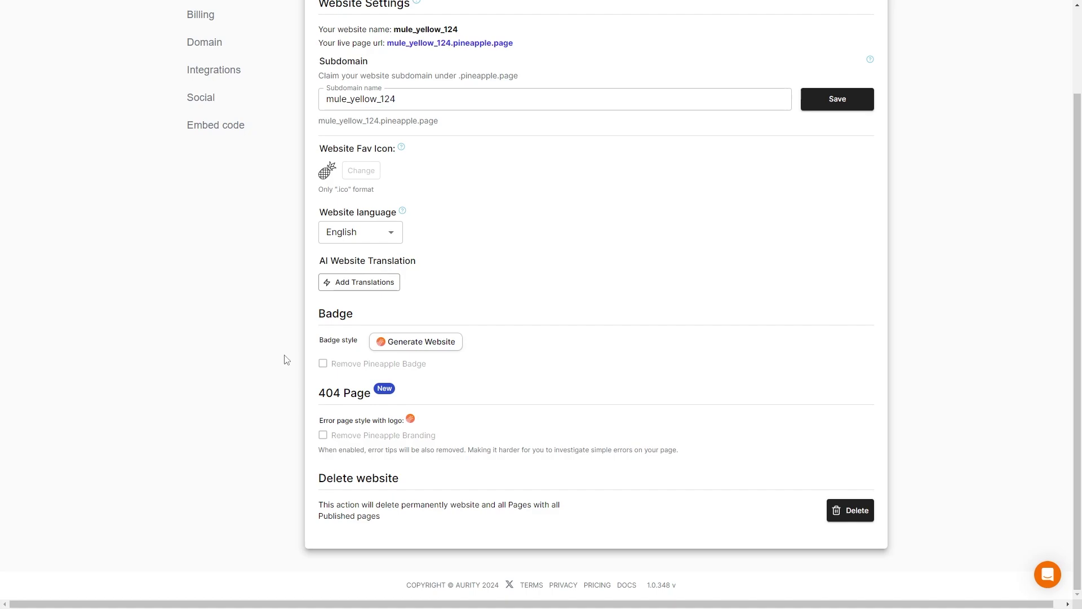
scroll(169, 476, up, 2)
scroll(536, 367, down, 2)
scroll(151, 307, up, 2)
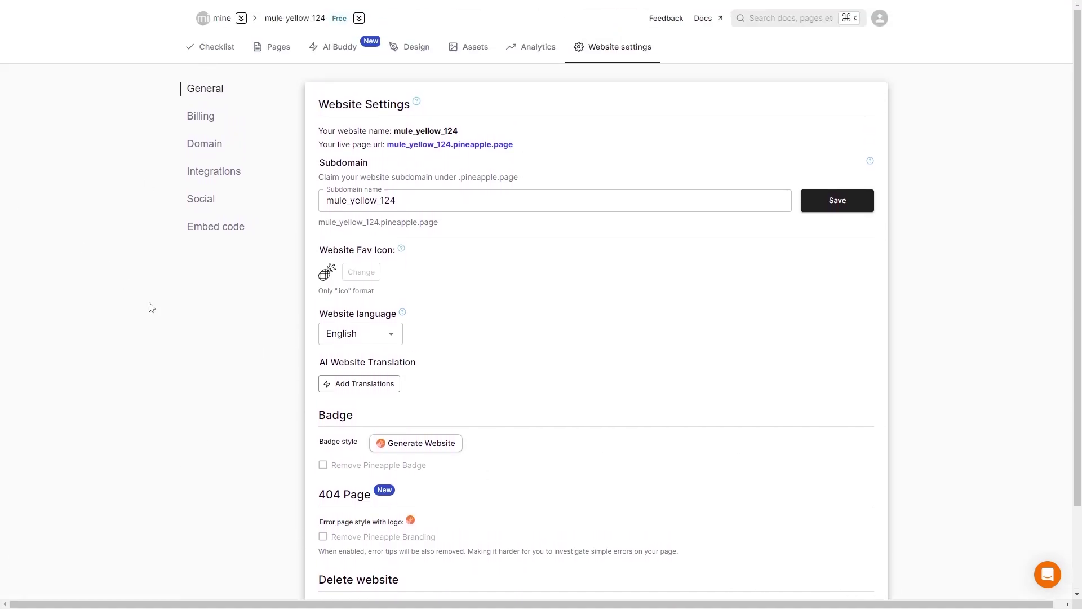
click(187, 115)
click(205, 144)
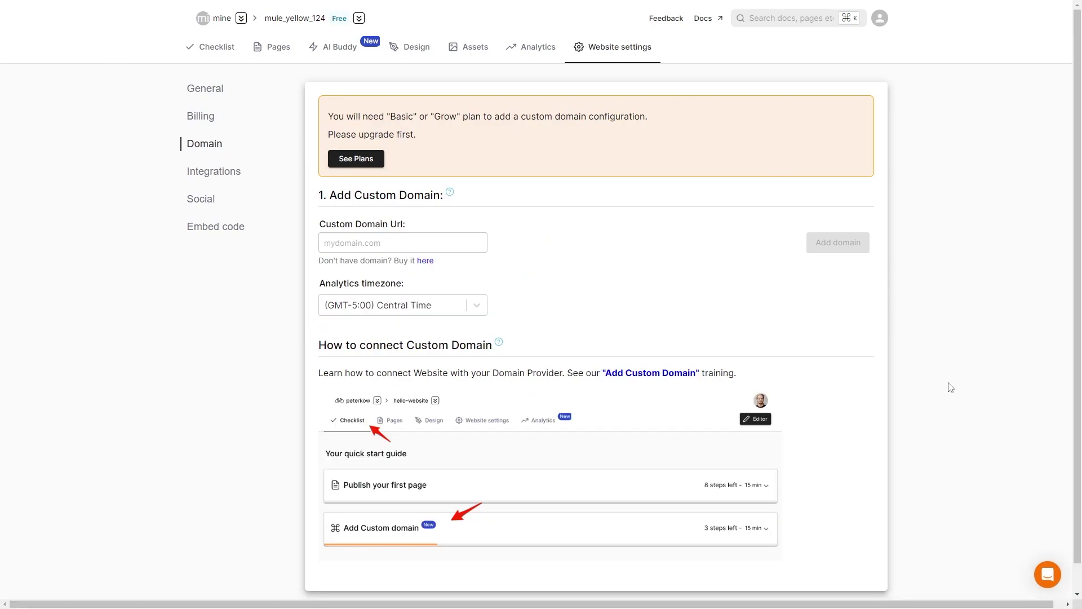
scroll(949, 384, down, 1)
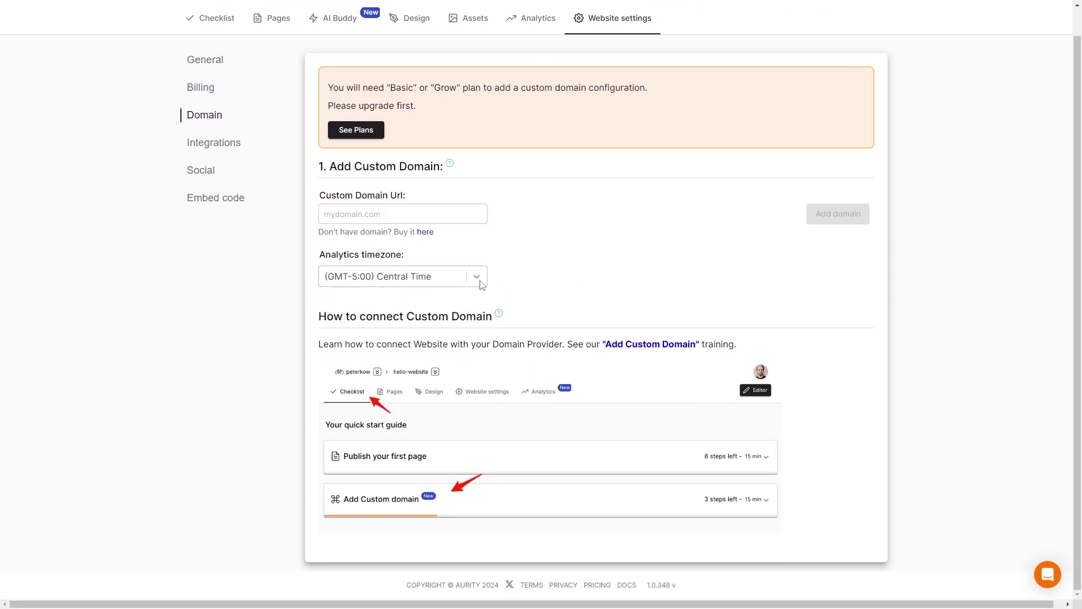
click(212, 144)
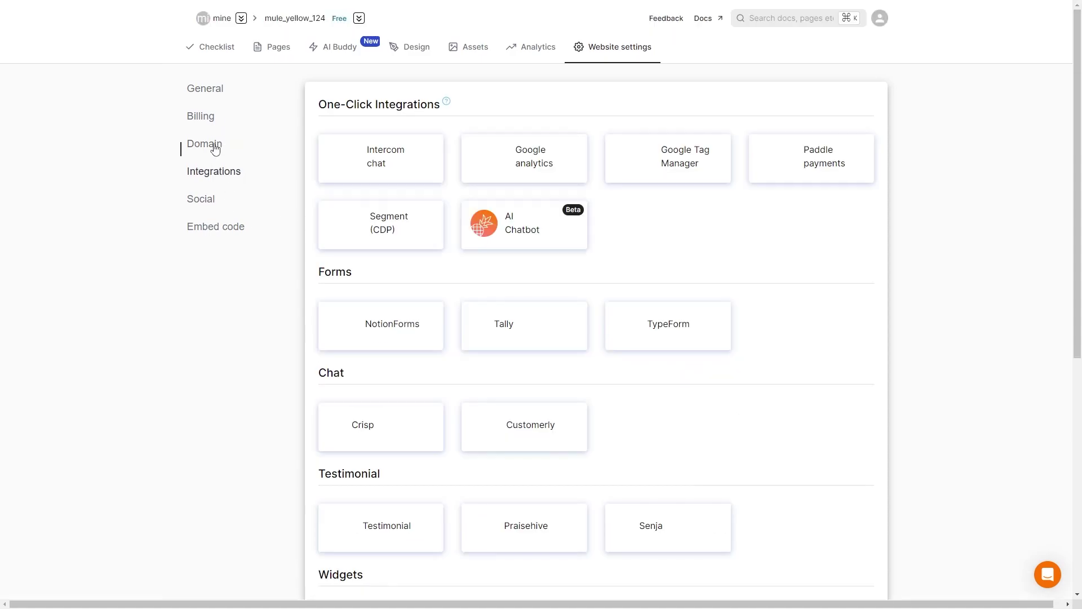
Step: Glance at the Social settings, then review the Head, Body and Footer embed code areas
scroll(120, 352, down, 3)
scroll(120, 352, down, 4)
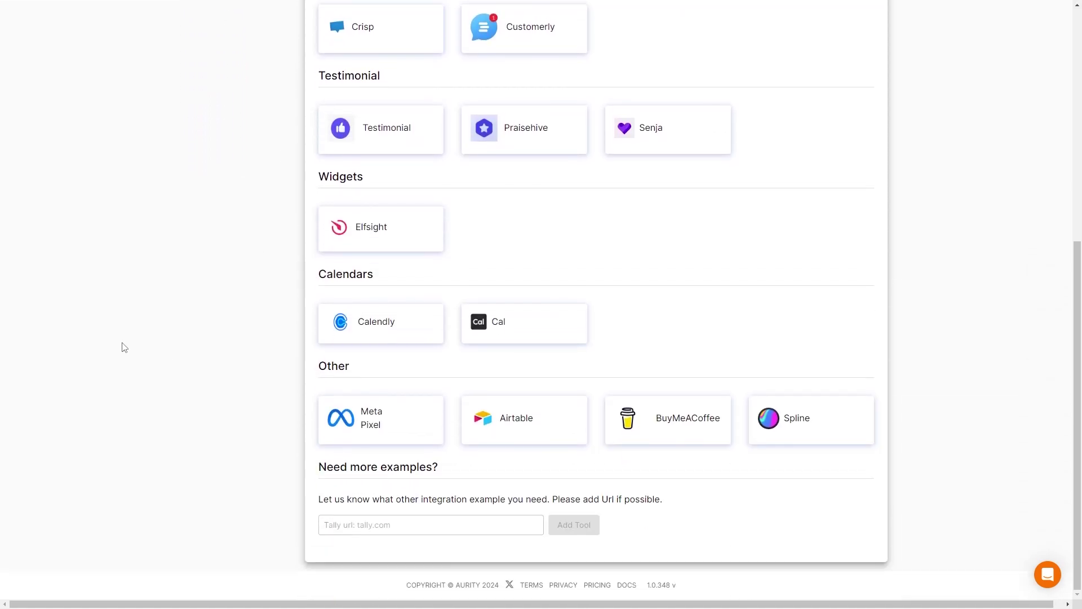
scroll(124, 346, up, 6)
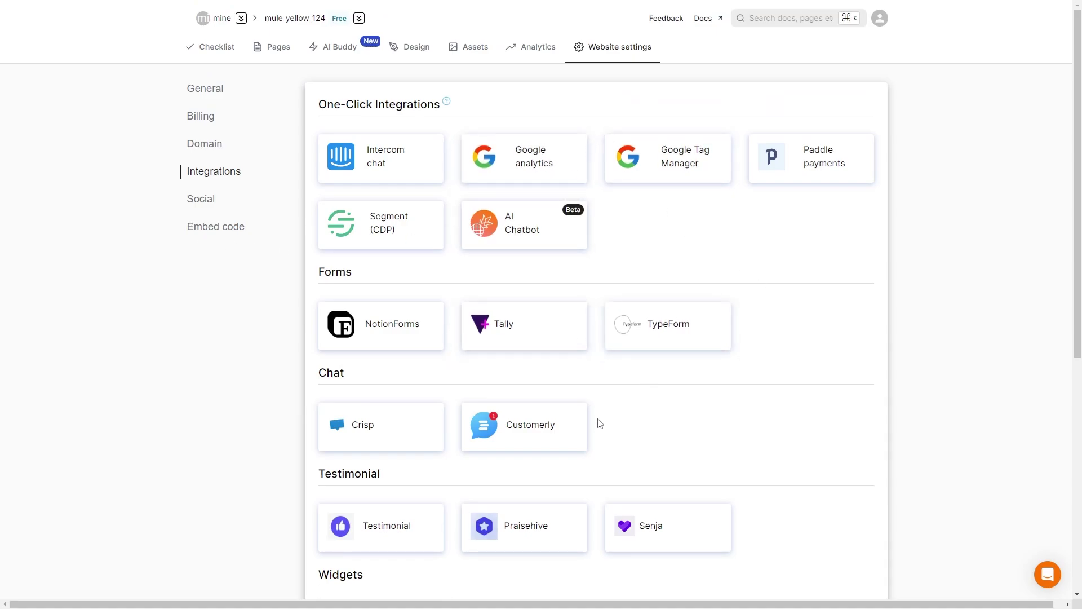
scroll(261, 387, down, 3)
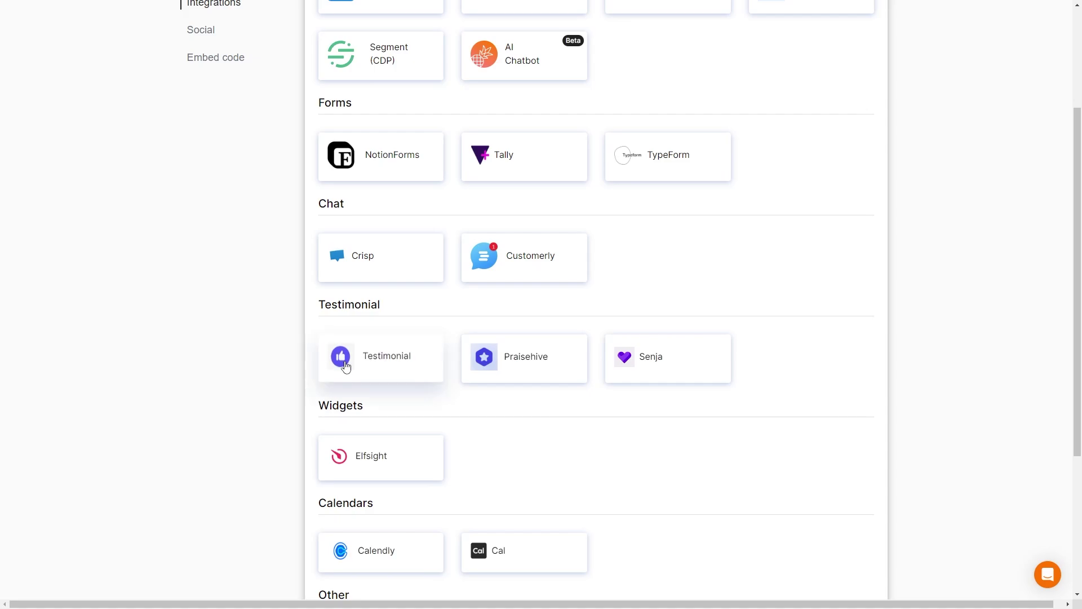
scroll(349, 365, down, 4)
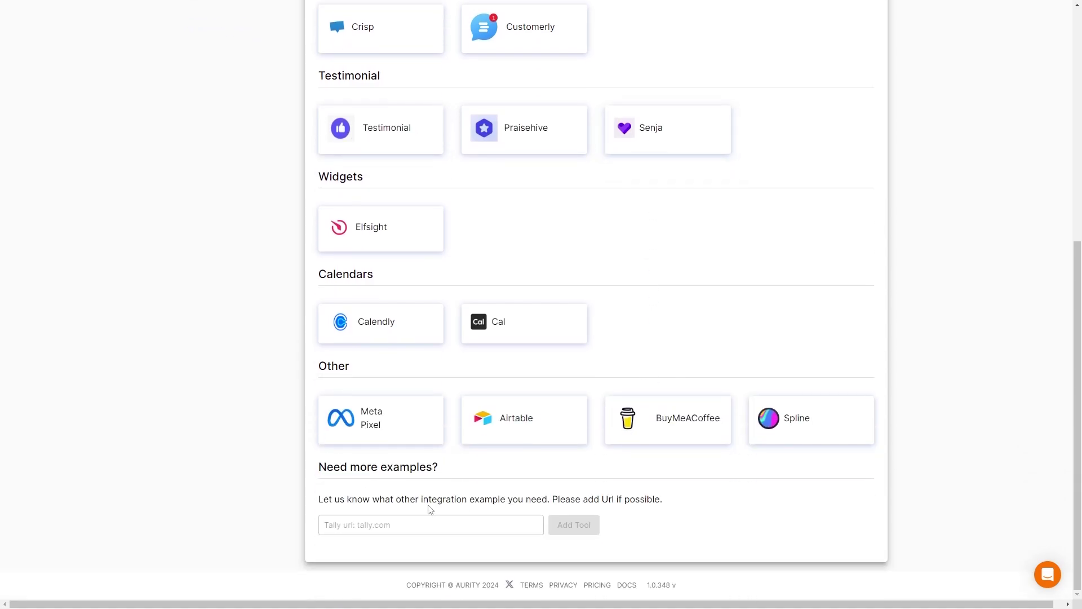
scroll(181, 364, up, 5)
click(209, 204)
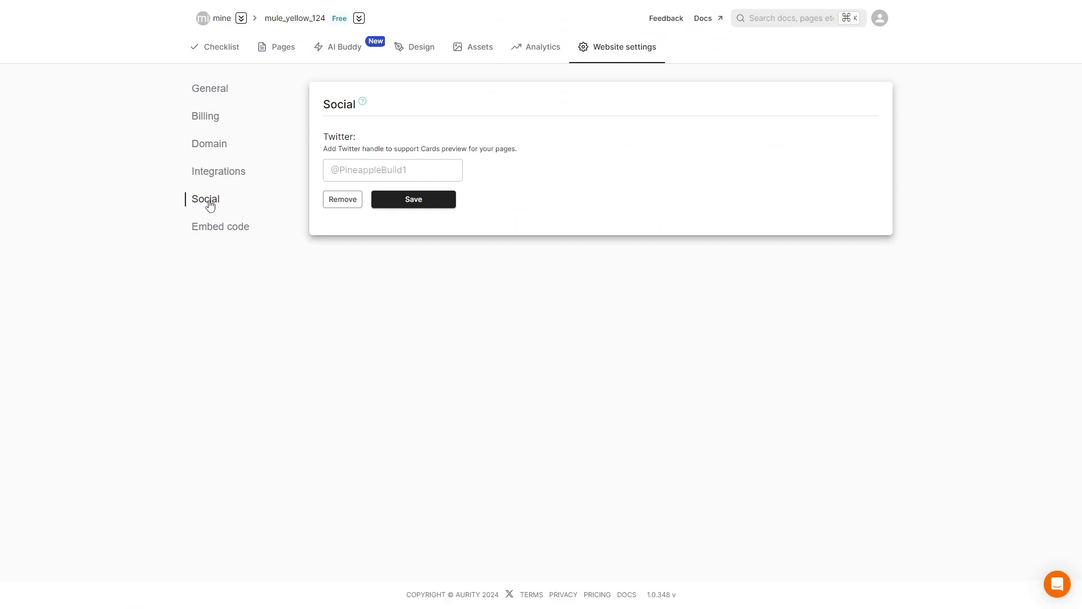
click(237, 231)
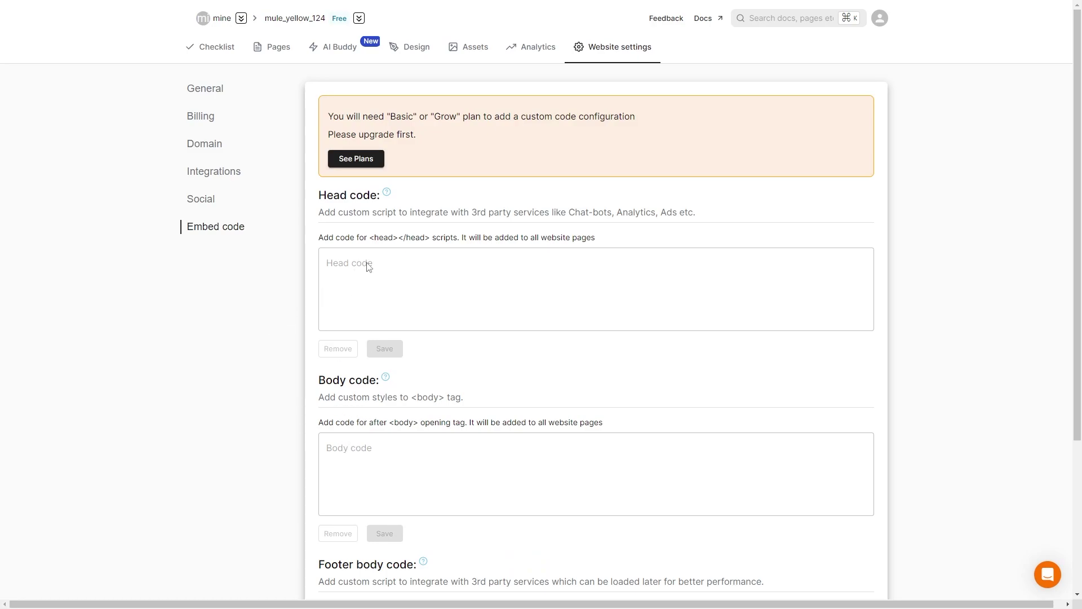
scroll(297, 321, down, 3)
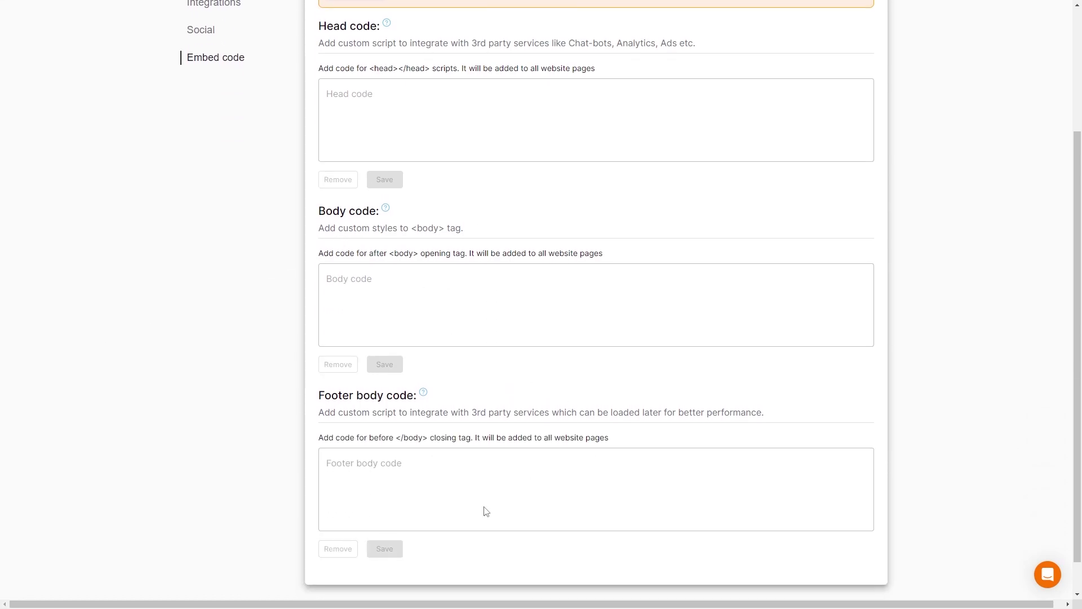
scroll(246, 454, up, 3)
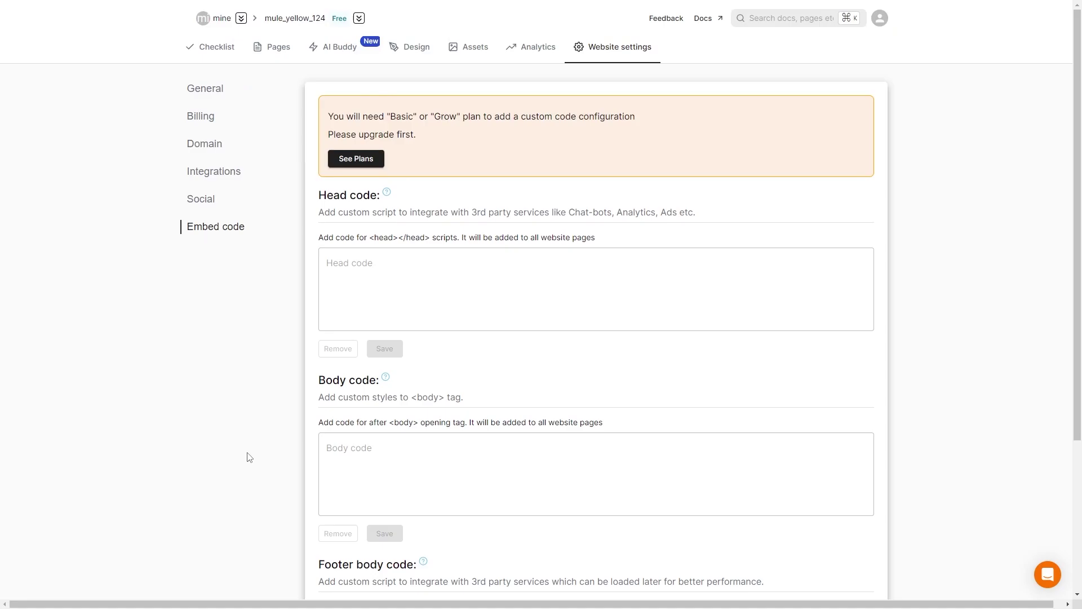
Step: Review the Analytics reports, noting goal conversion needs a domain and 1 unique visitor
click(543, 55)
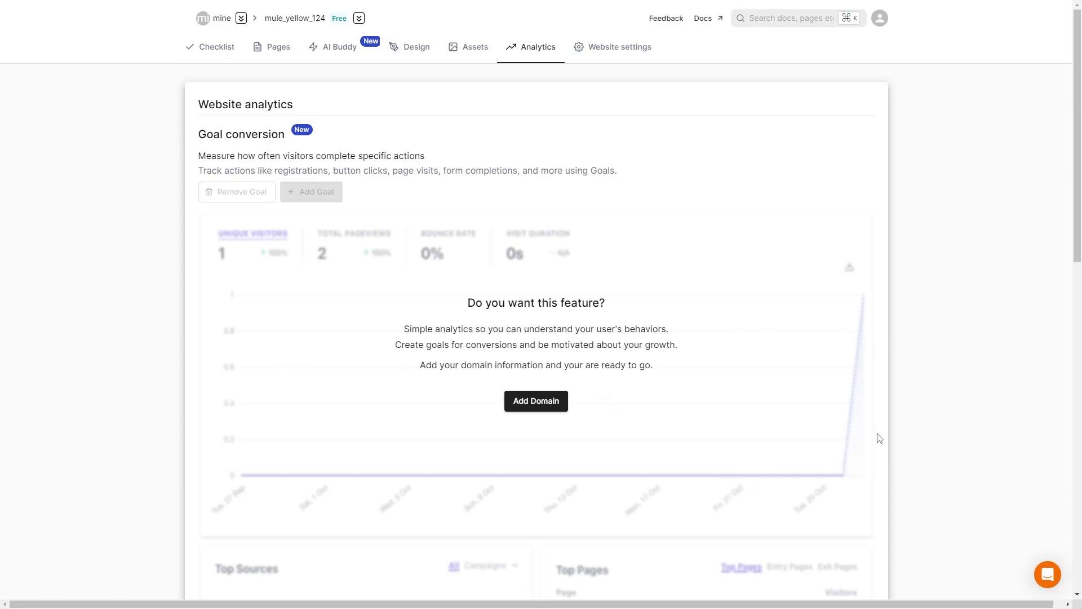
scroll(909, 387, down, 1)
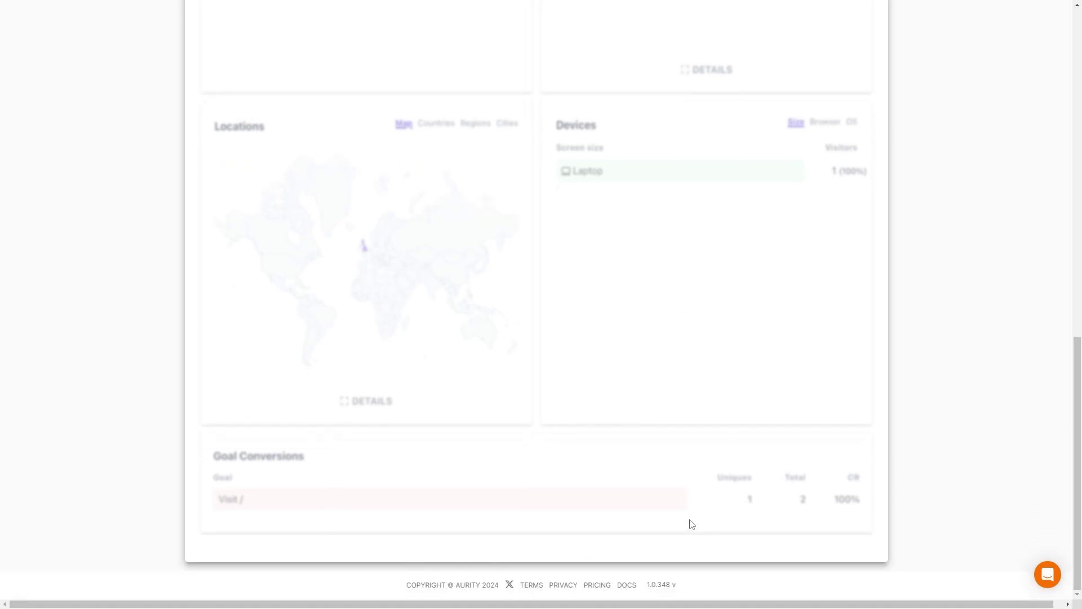
scroll(692, 524, up, 14)
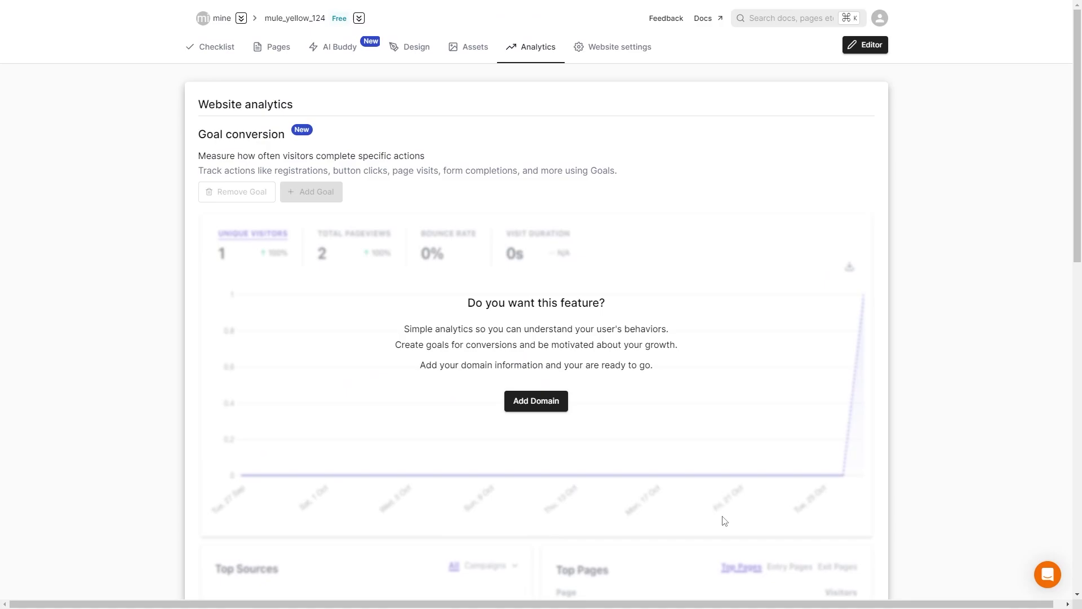
Step: Show the Website assets Upload area, which accepts images and mp4 video
click(462, 51)
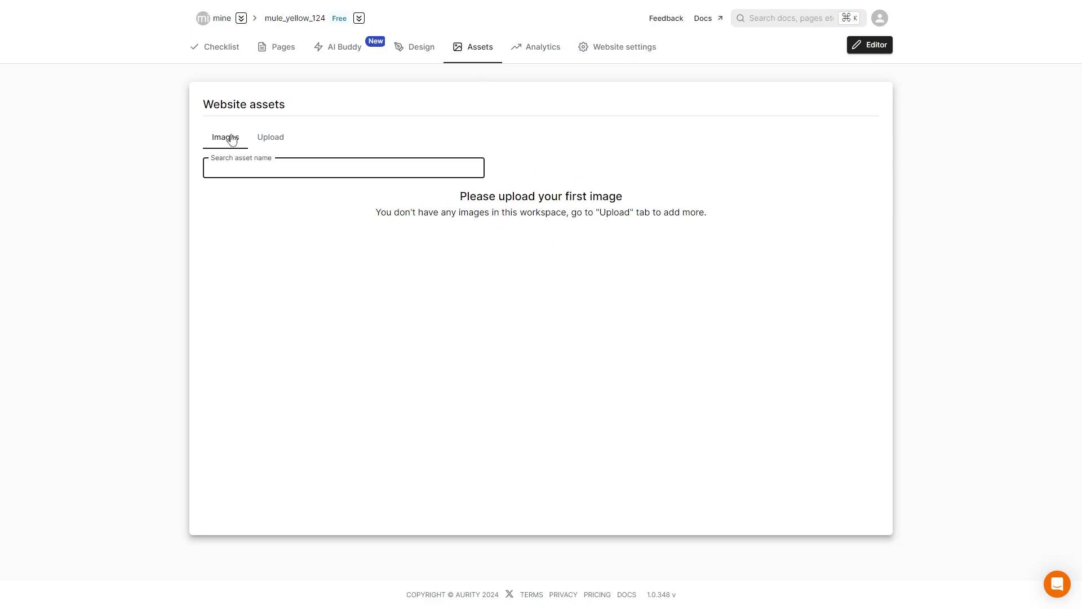
click(272, 148)
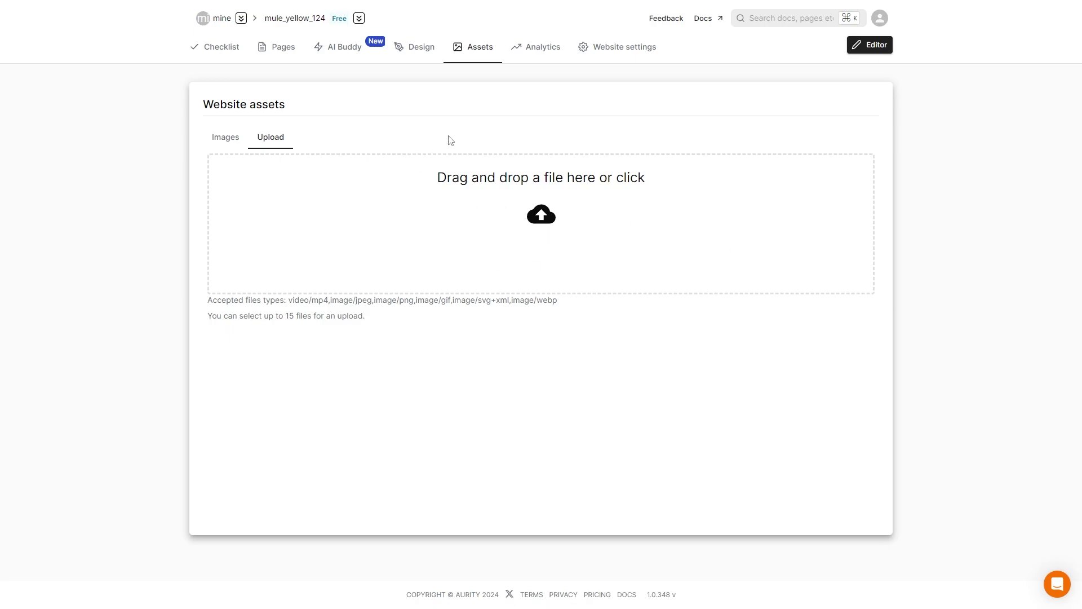
Step: Try a red for the White brand colour, then leave it at #ffffff
click(409, 50)
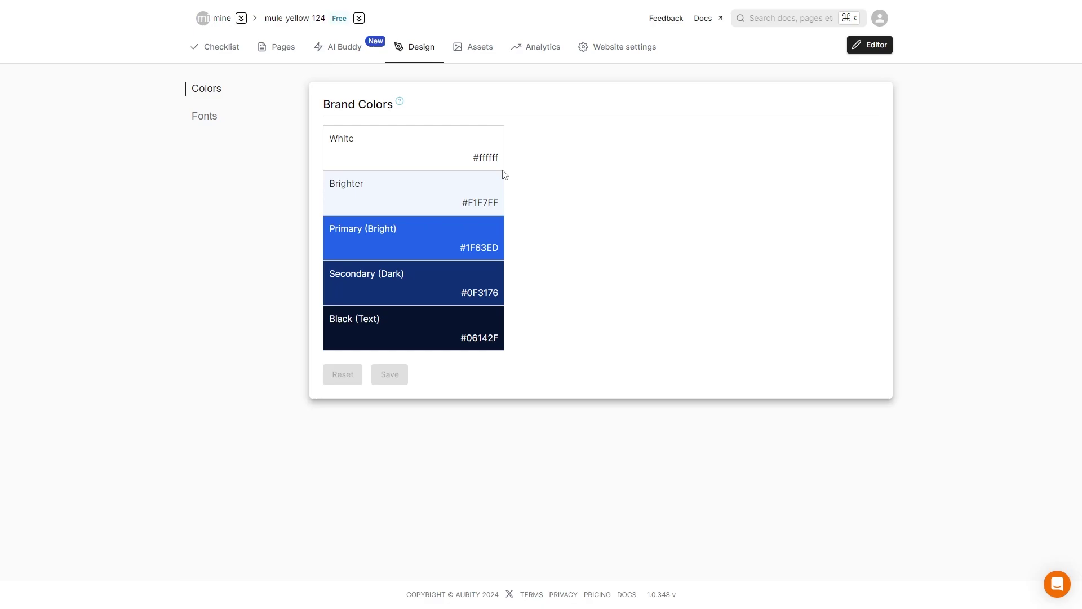
click(454, 160)
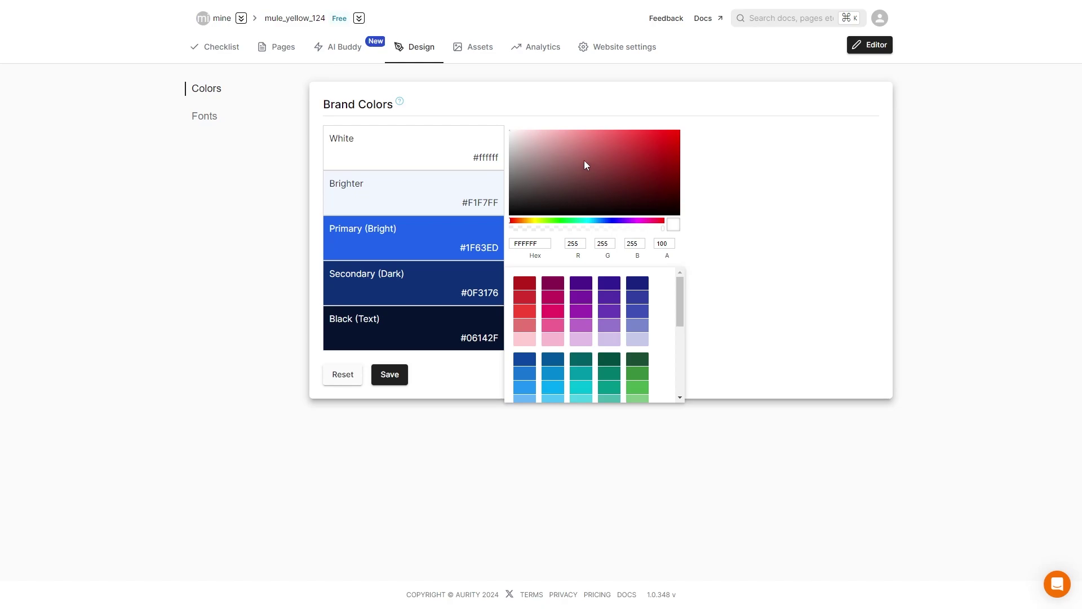
drag(543, 163, 496, 115)
click(212, 125)
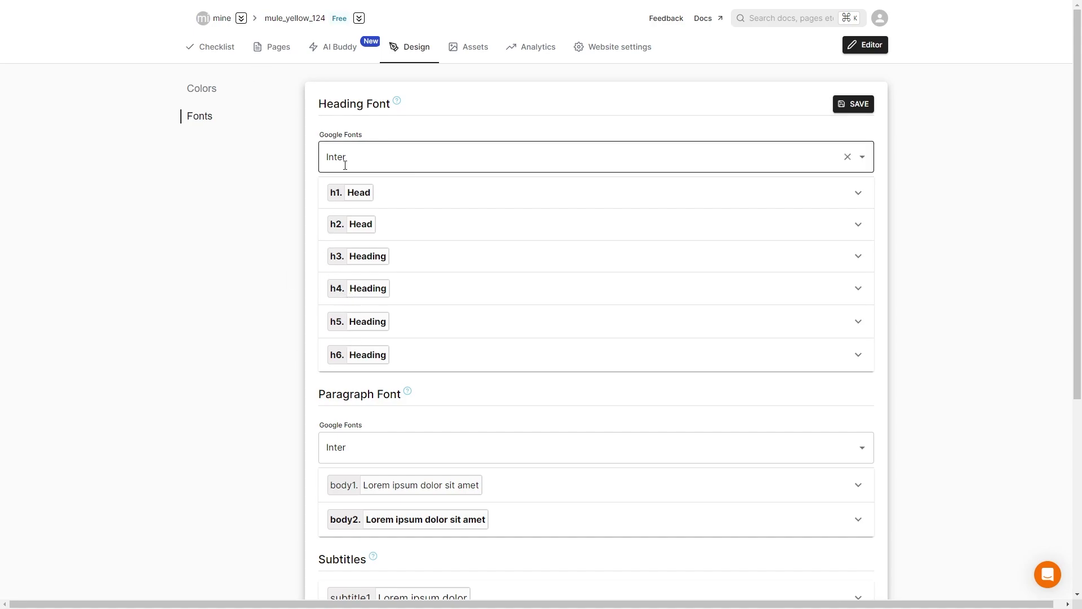
Step: Browse the Heading Font Google Fonts list and filter it with 'rob' for Roboto
click(863, 162)
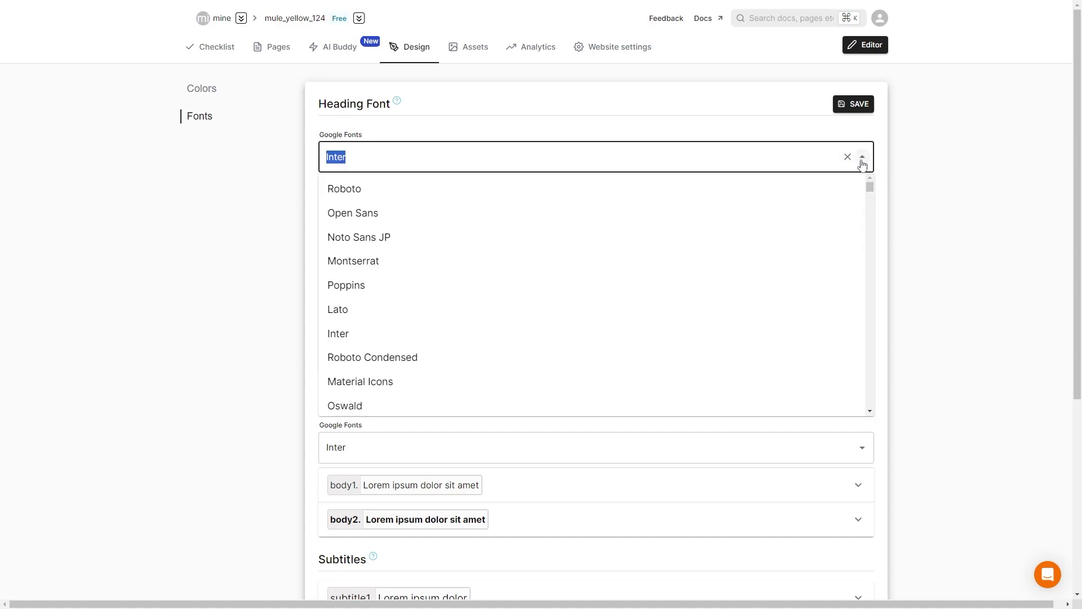
scroll(504, 317, down, 15)
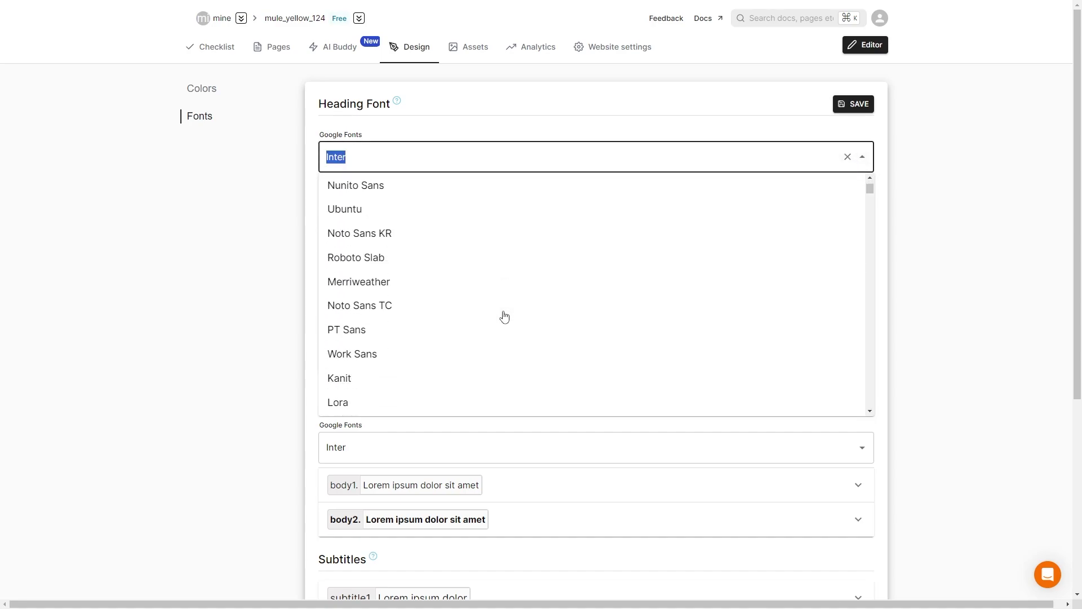
scroll(504, 316, down, 8)
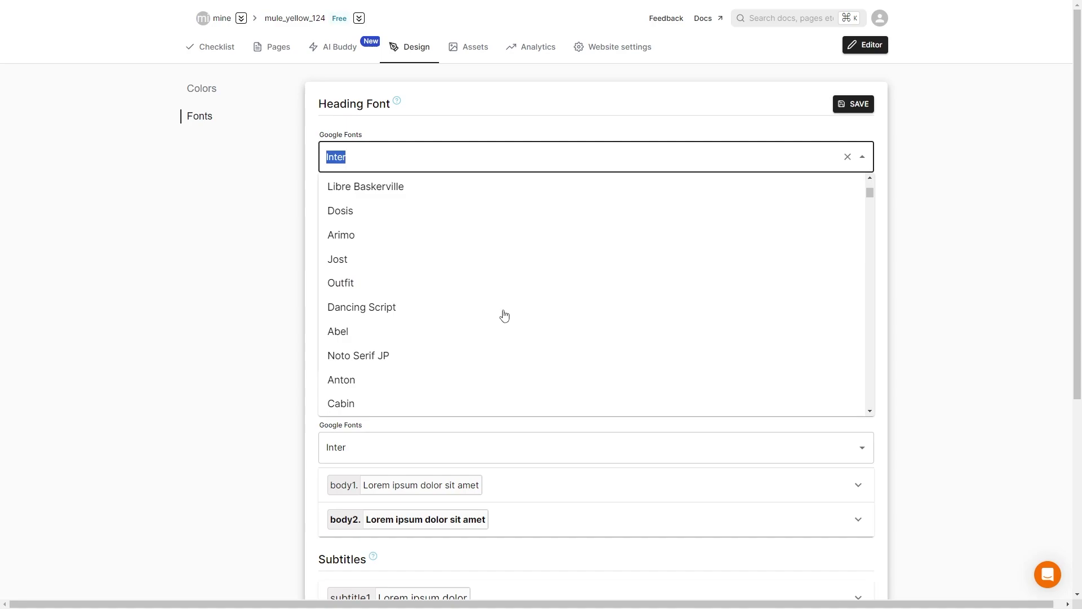
scroll(504, 316, down, 6)
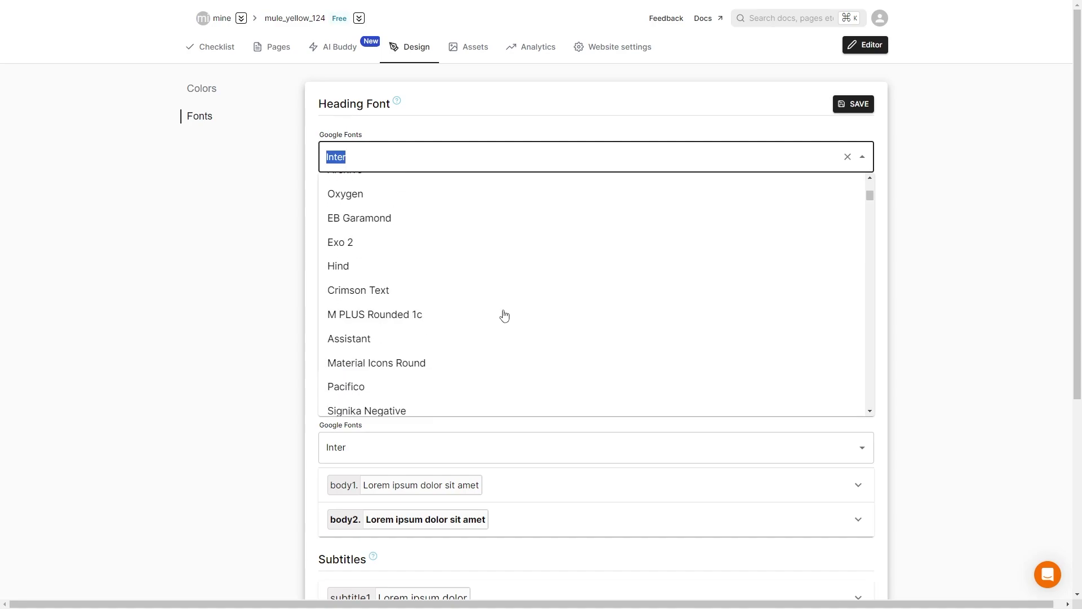
scroll(505, 315, down, 3)
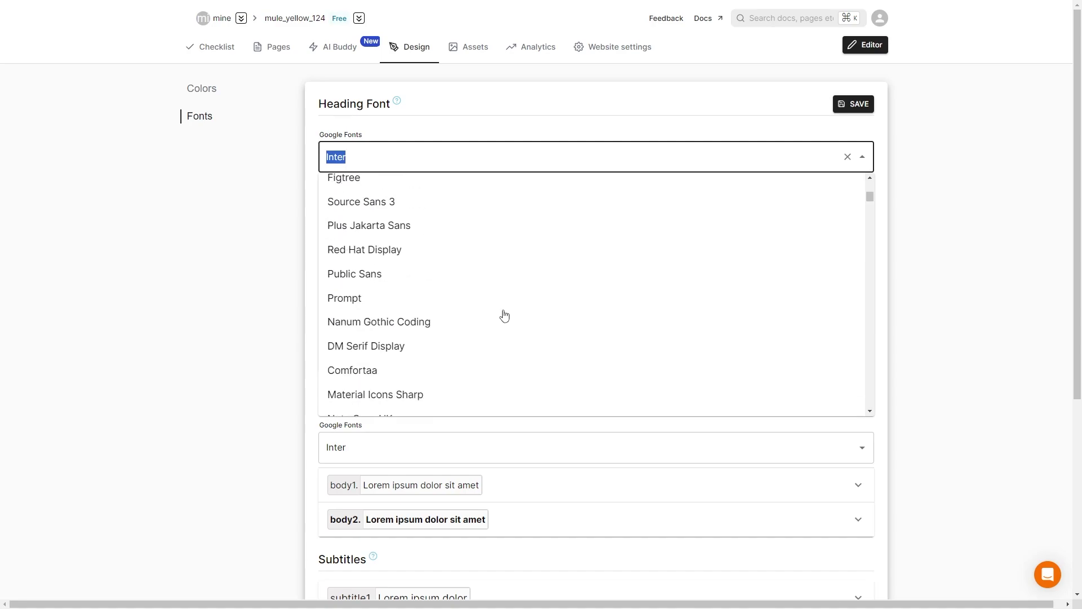
scroll(505, 316, down, 4)
scroll(504, 315, down, 8)
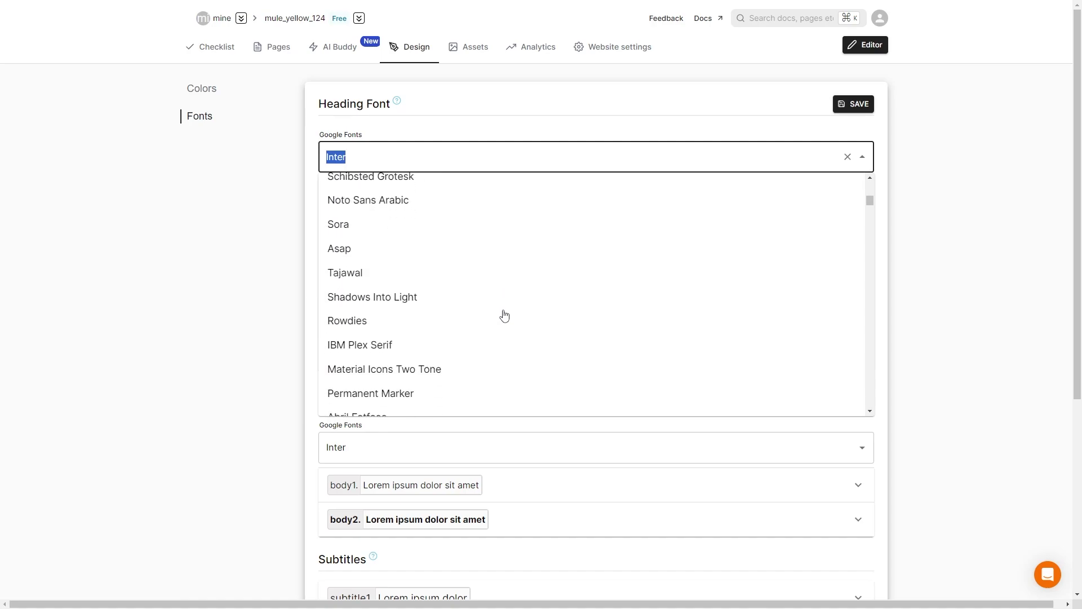
scroll(505, 316, down, 3)
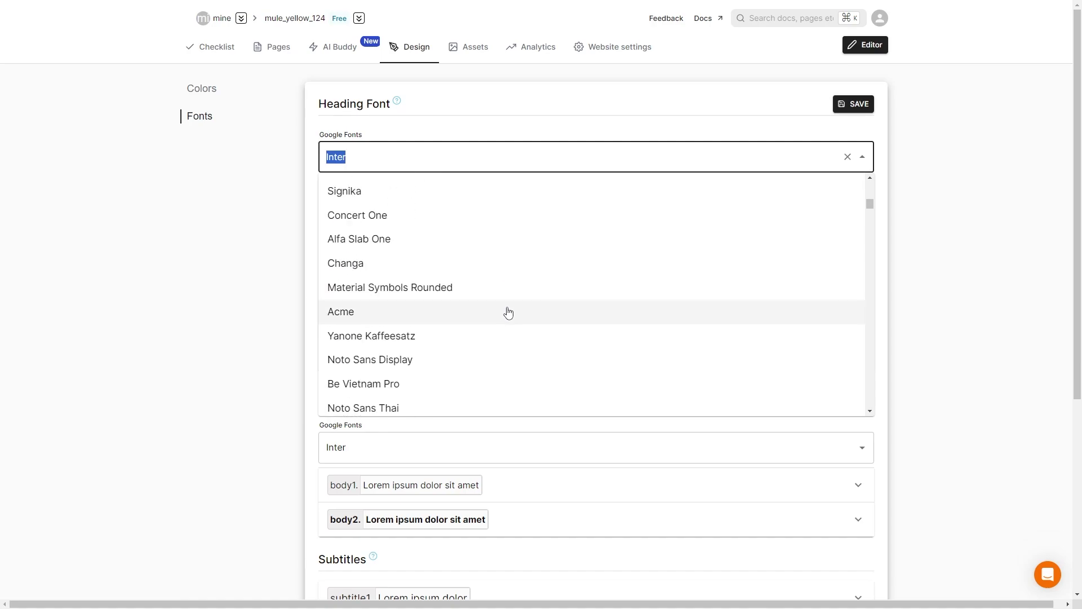
text(rob)
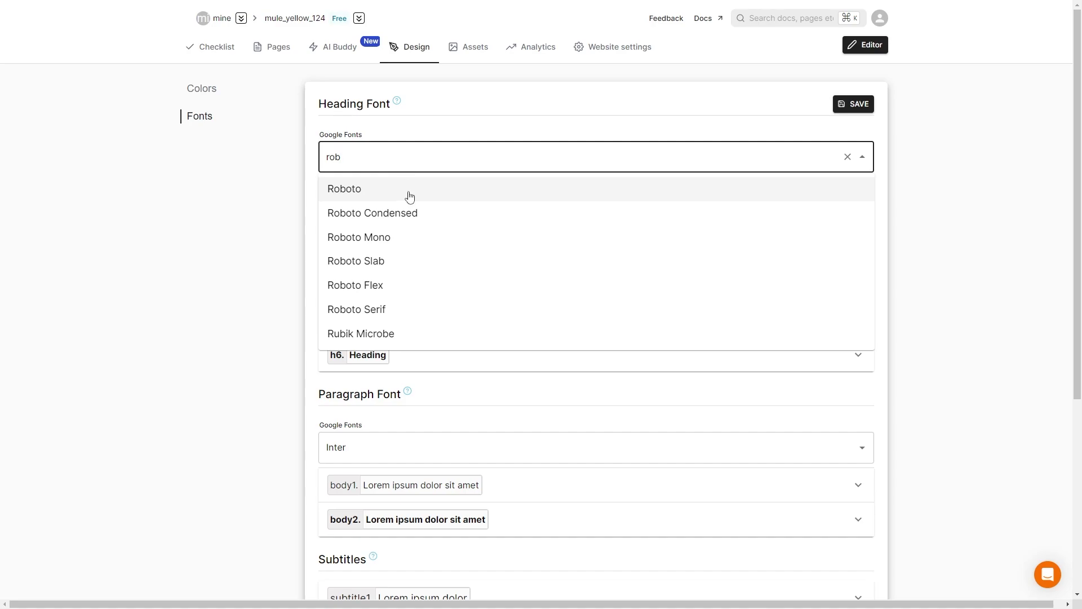
Step: Choose Roboto as the heading font and expand the h1 style settings
click(409, 189)
scroll(272, 379, down, 4)
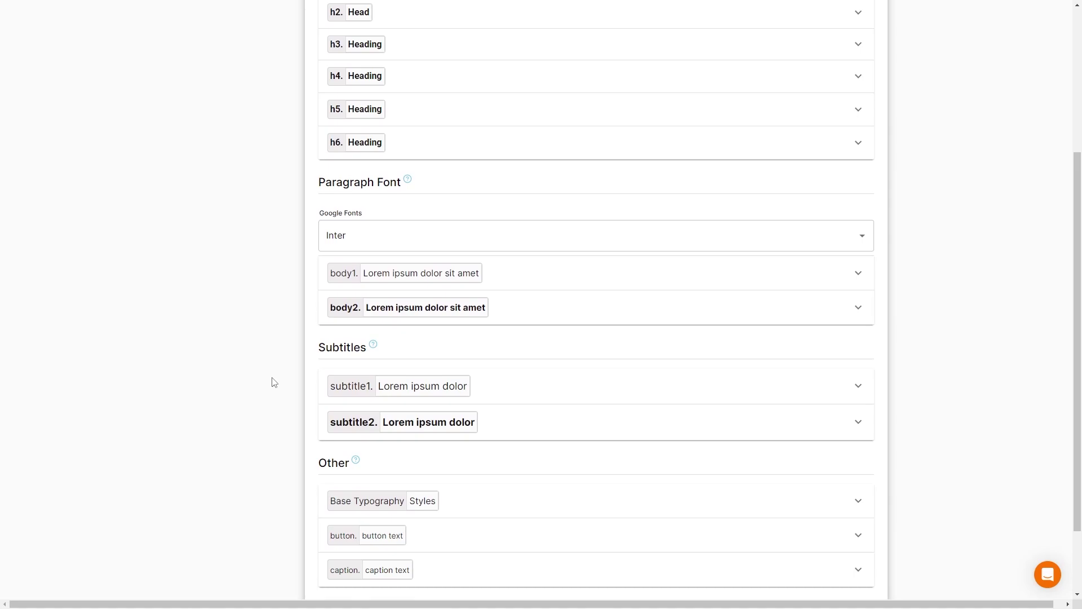
scroll(807, 297, down, 2)
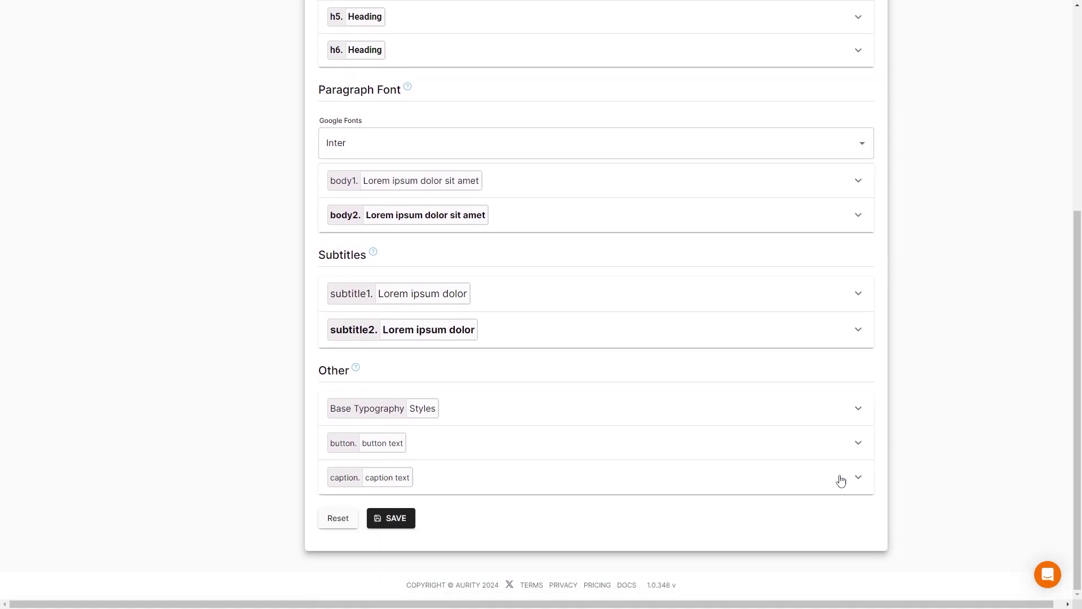
click(860, 412)
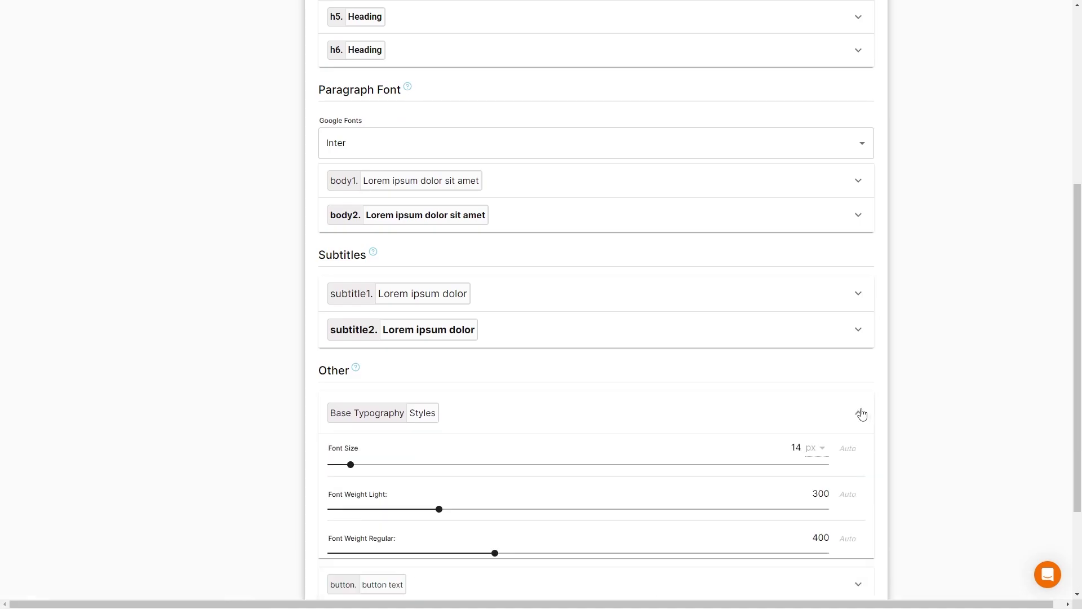
scroll(862, 414, up, 6)
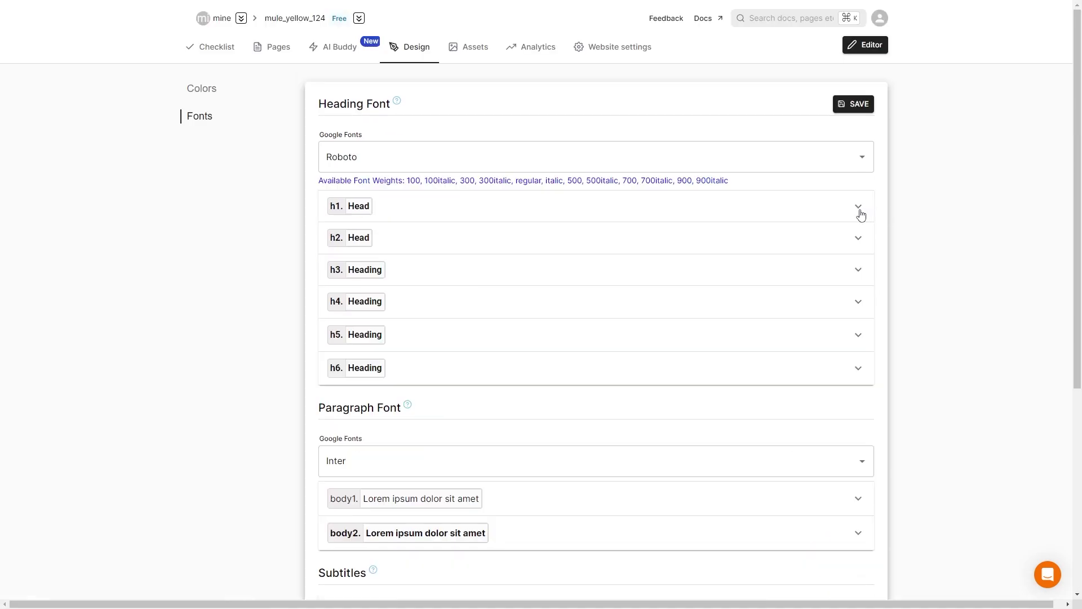
click(859, 209)
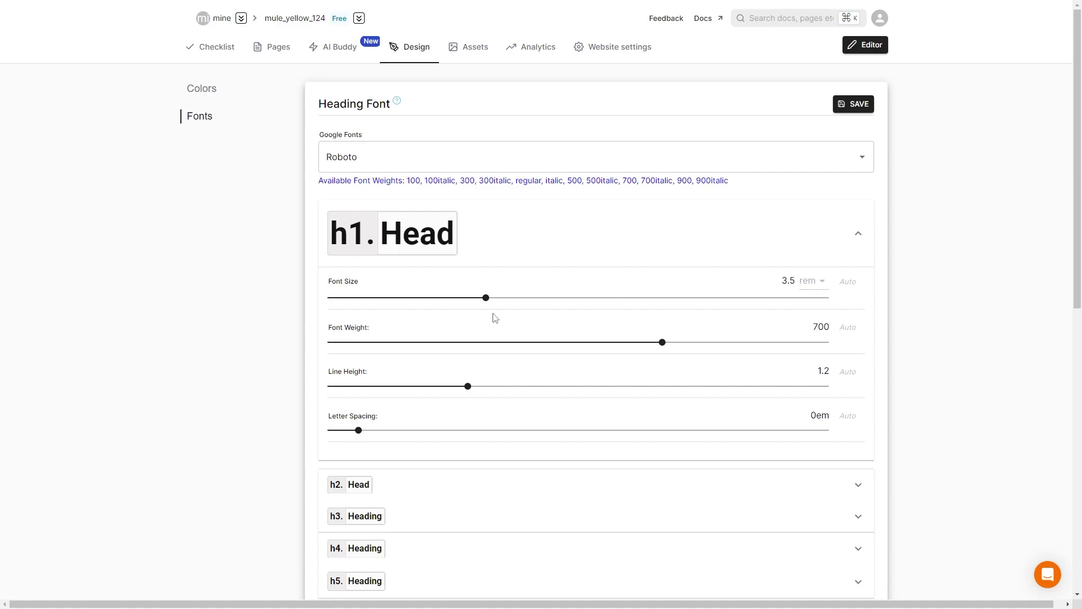
Step: Experiment with h1 size 2.65 rem, lighter weight, line height 2.05 and wider letter spacing
drag(487, 298, 444, 306)
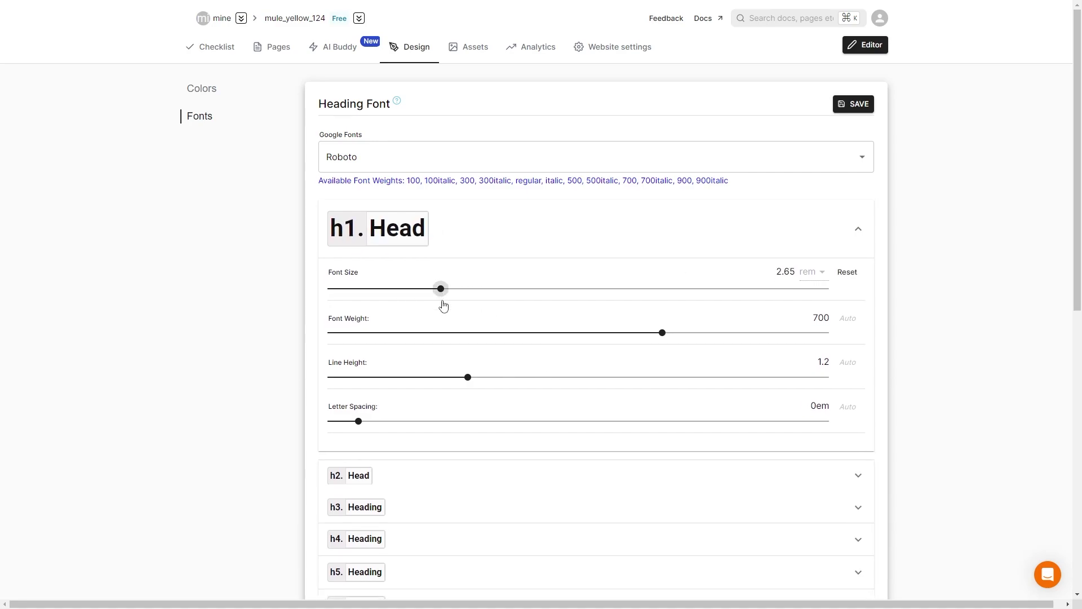
drag(663, 332, 258, 333)
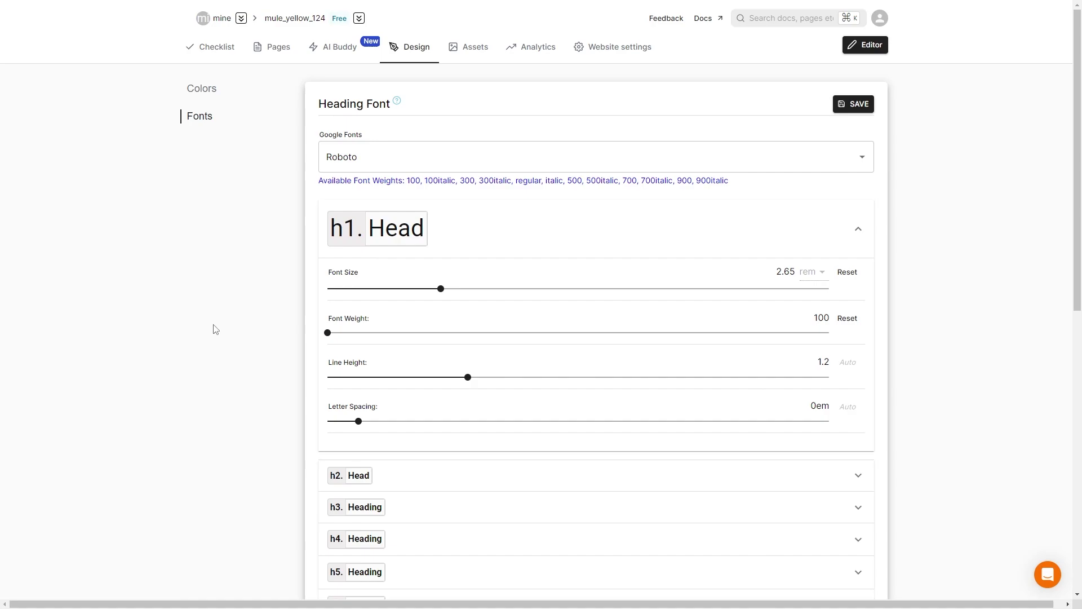
drag(466, 377, 357, 378)
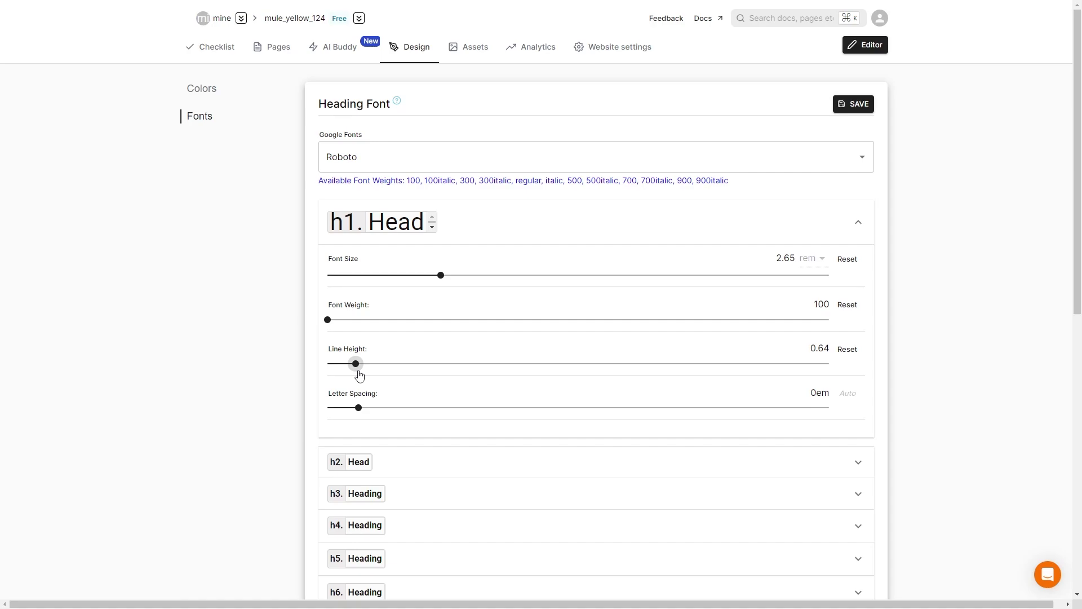
drag(359, 376, 631, 362)
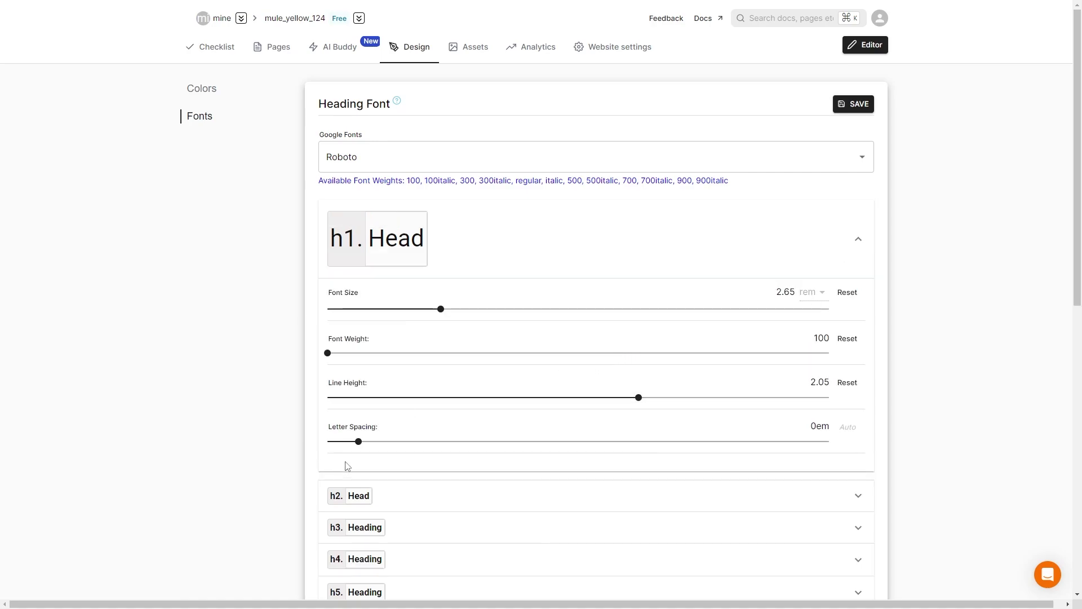
drag(359, 449, 394, 449)
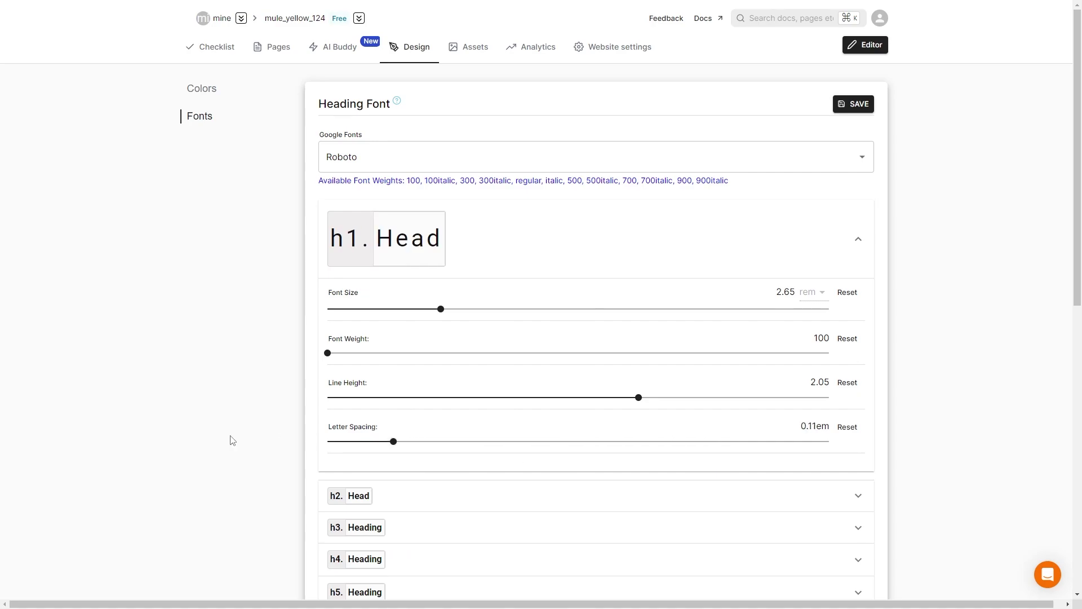
scroll(237, 425, down, 3)
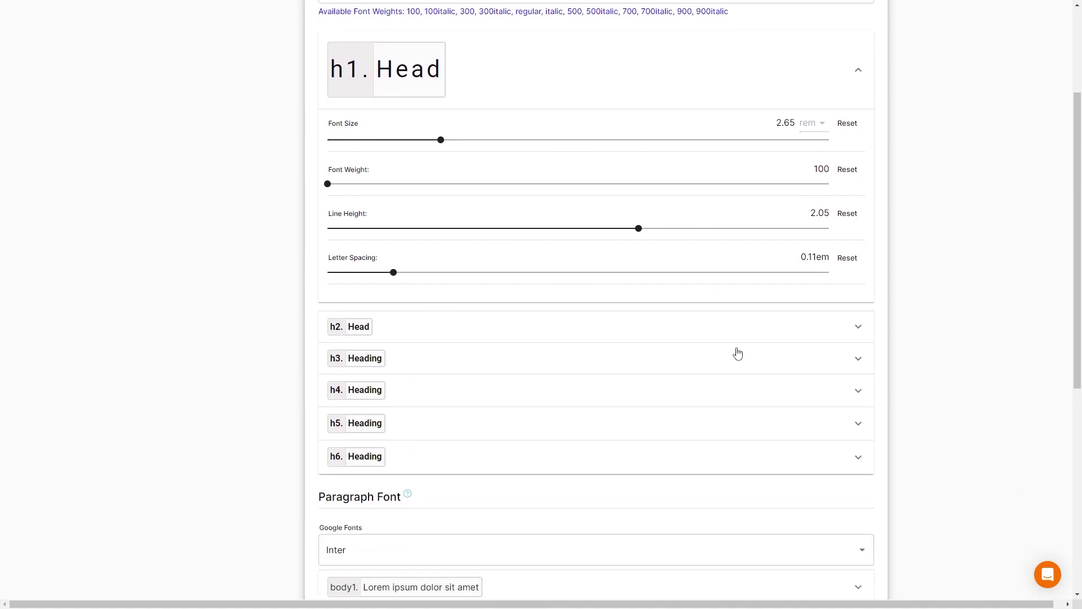
scroll(840, 389, down, 1)
scroll(837, 388, up, 4)
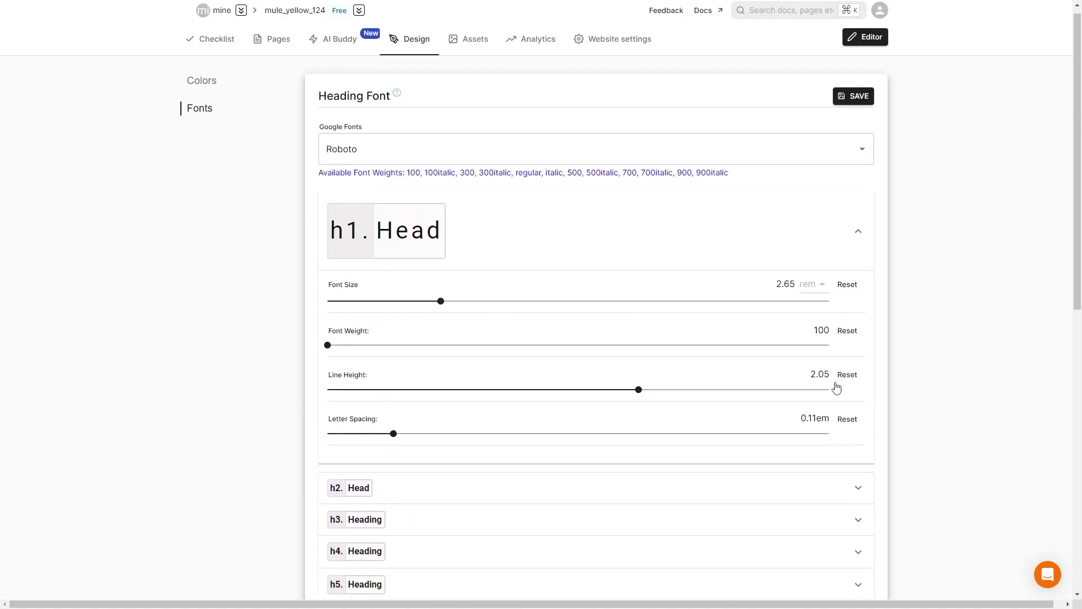
scroll(834, 386, down, 4)
scroll(832, 387, down, 5)
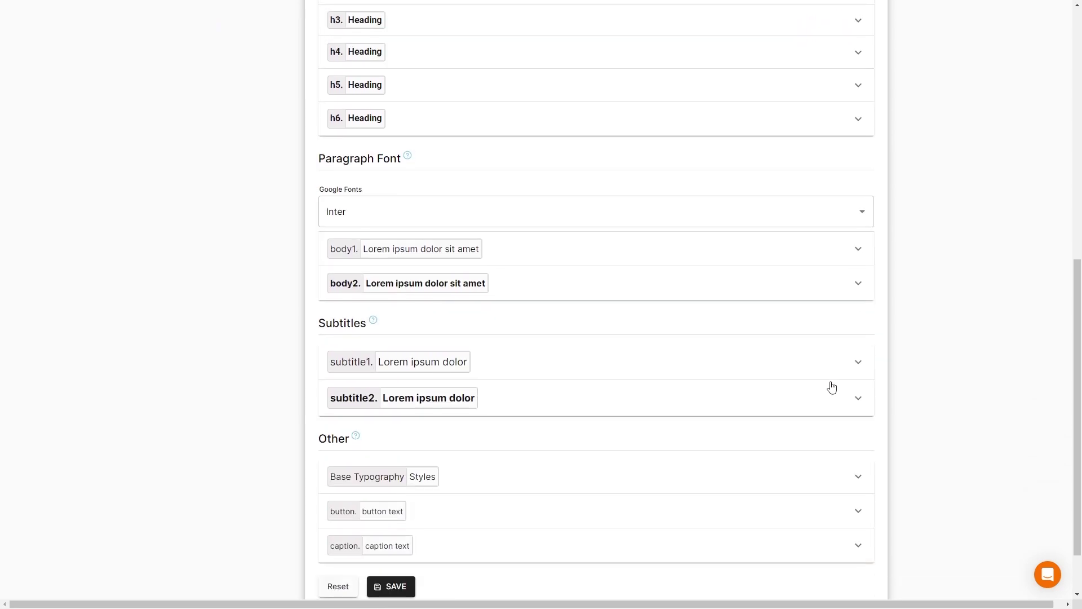
scroll(648, 355, down, 1)
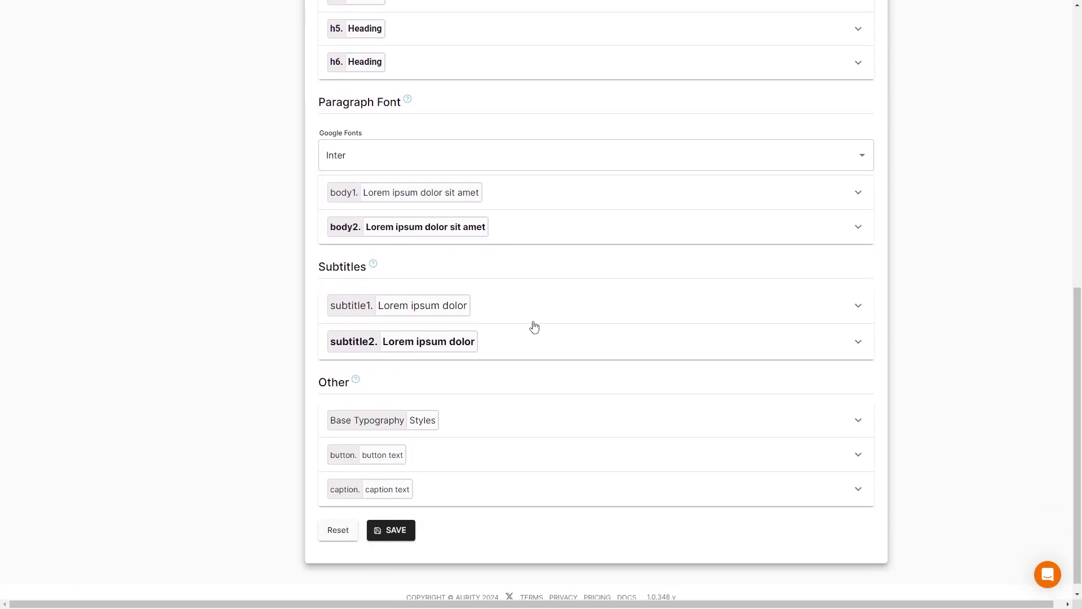
scroll(701, 416, up, 10)
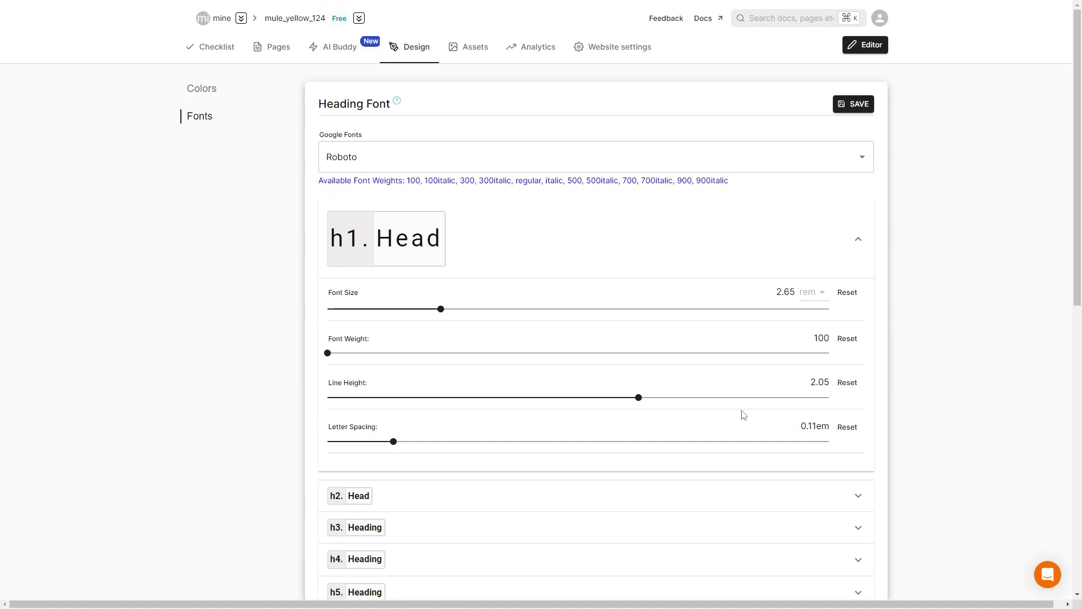
Step: Reset h1 size to automatic, weight to 700, line height to 1.2, then open AI Buddy
click(851, 293)
click(847, 355)
click(848, 401)
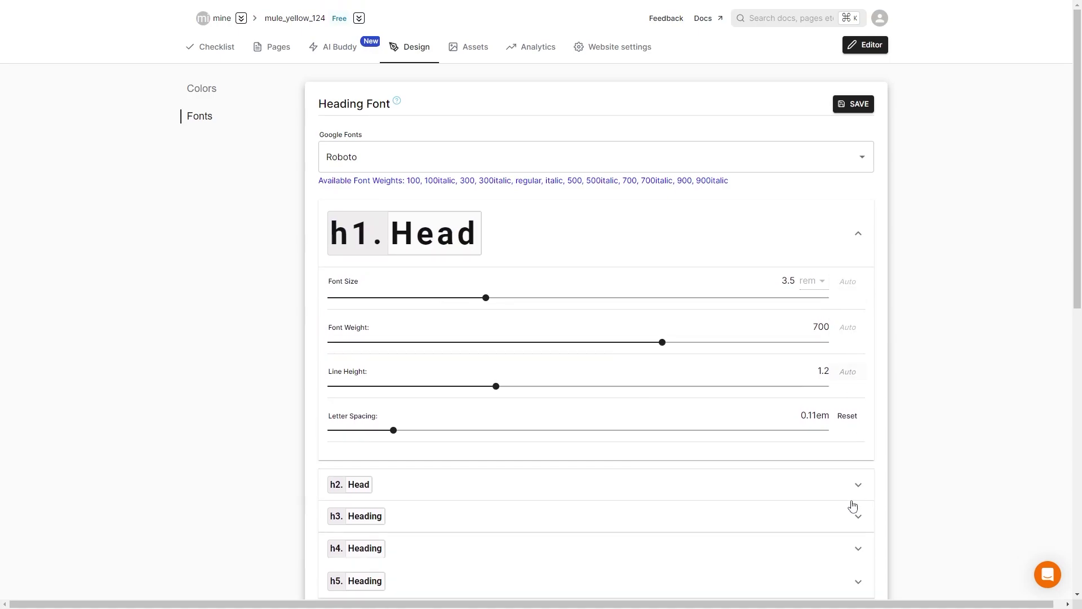
click(340, 47)
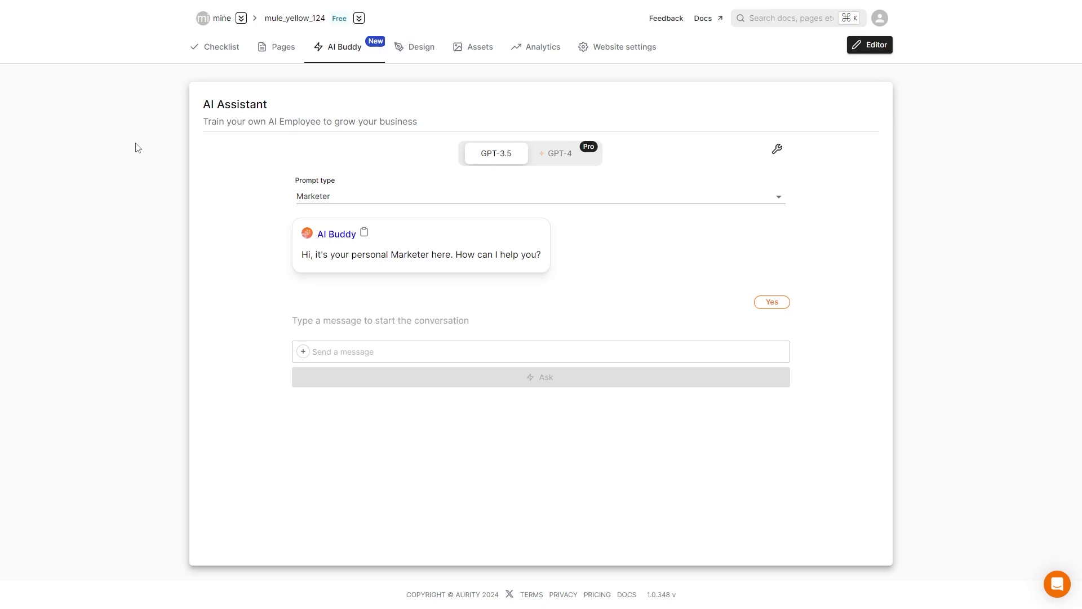
Step: Ask AI Buddy 'How can I get more people to view my site'
click(452, 359)
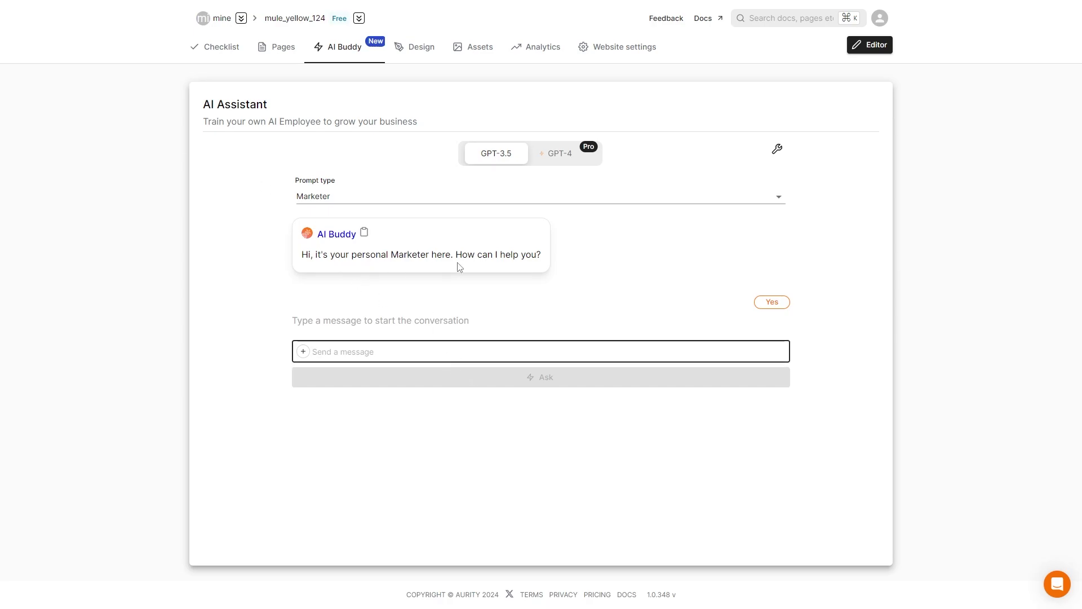
text(How can I get m)
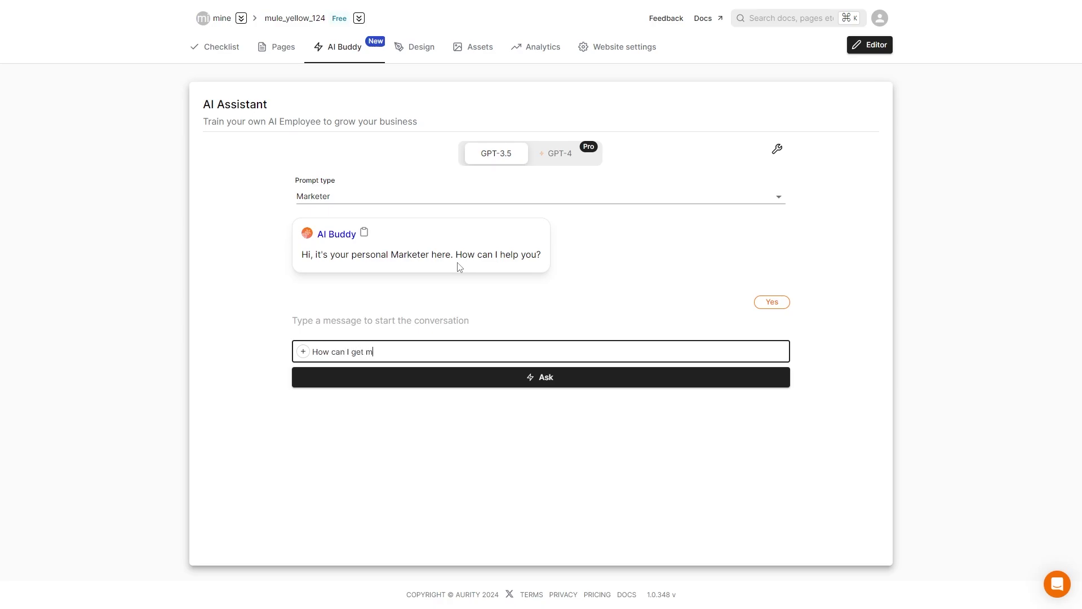
text(ore people to view my site)
key(Return)
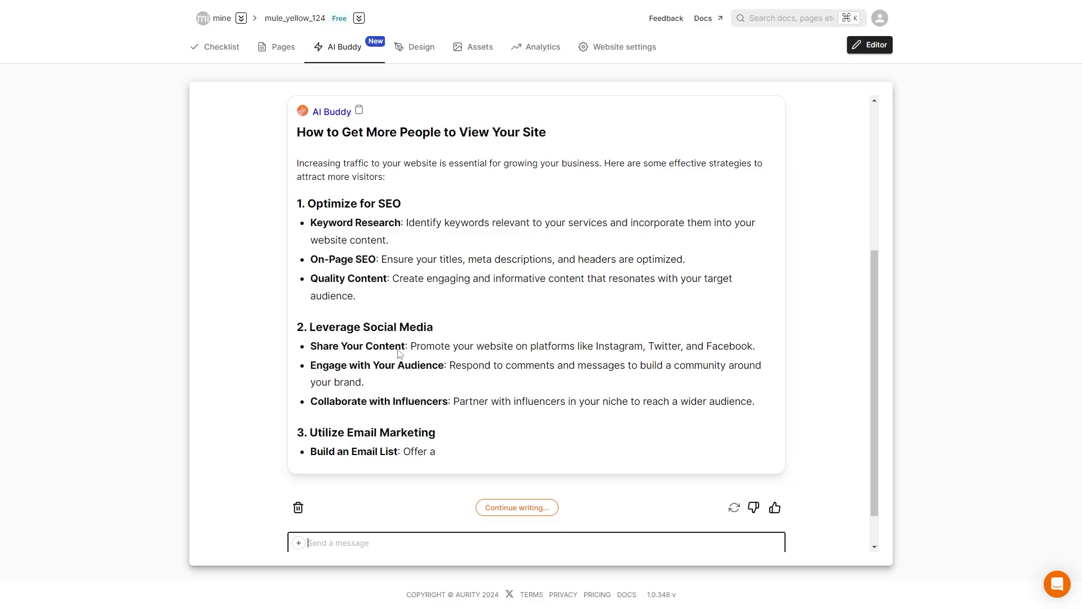
Step: Have AI Buddy continue writing its marketing plan through paid advertising
scroll(417, 389, down, 1)
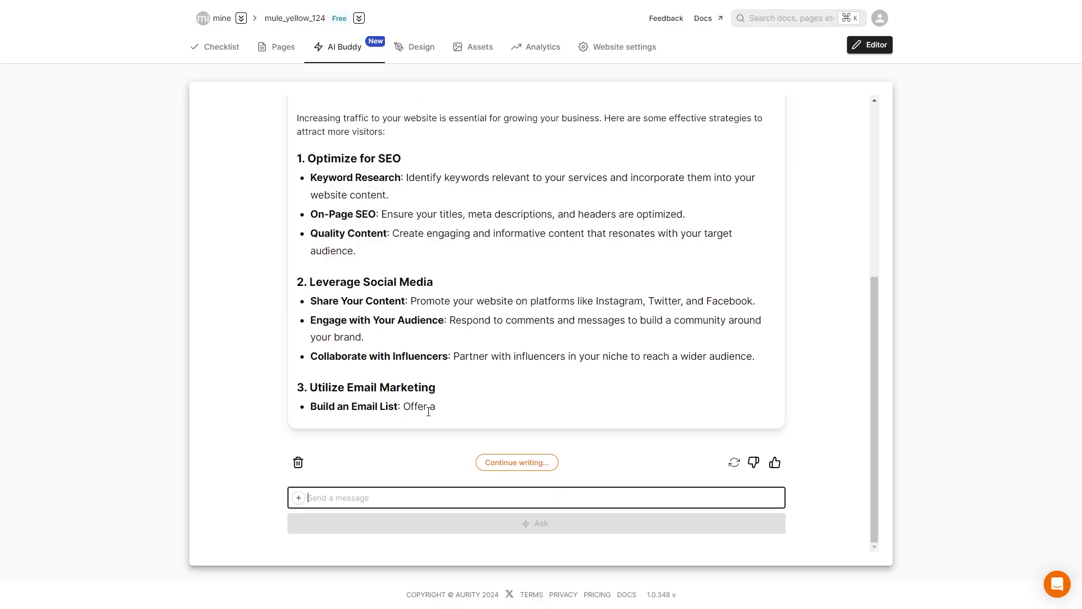
click(489, 461)
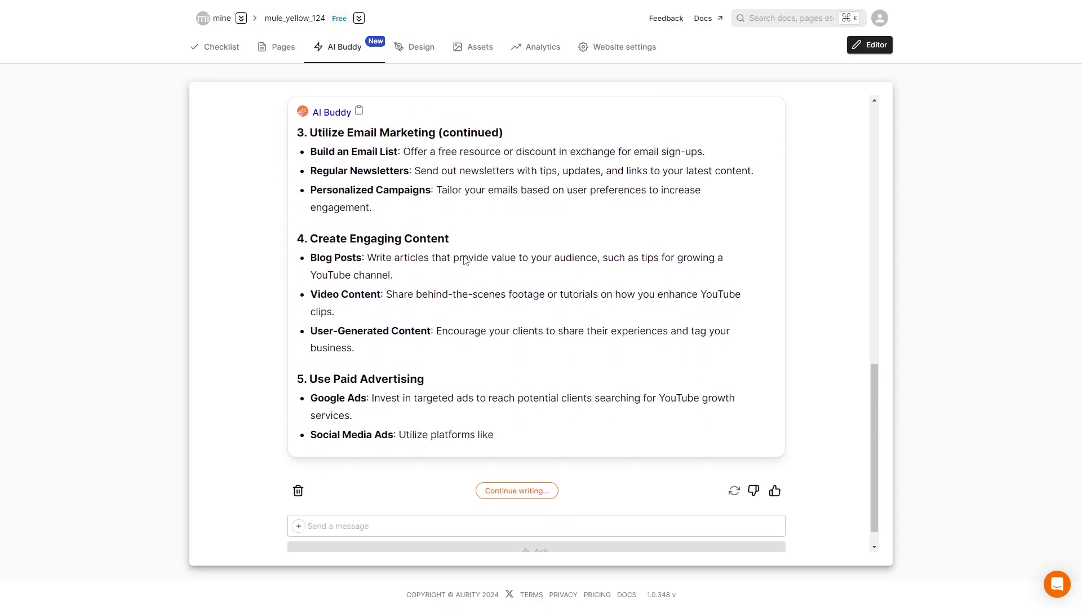
scroll(575, 389, up, 6)
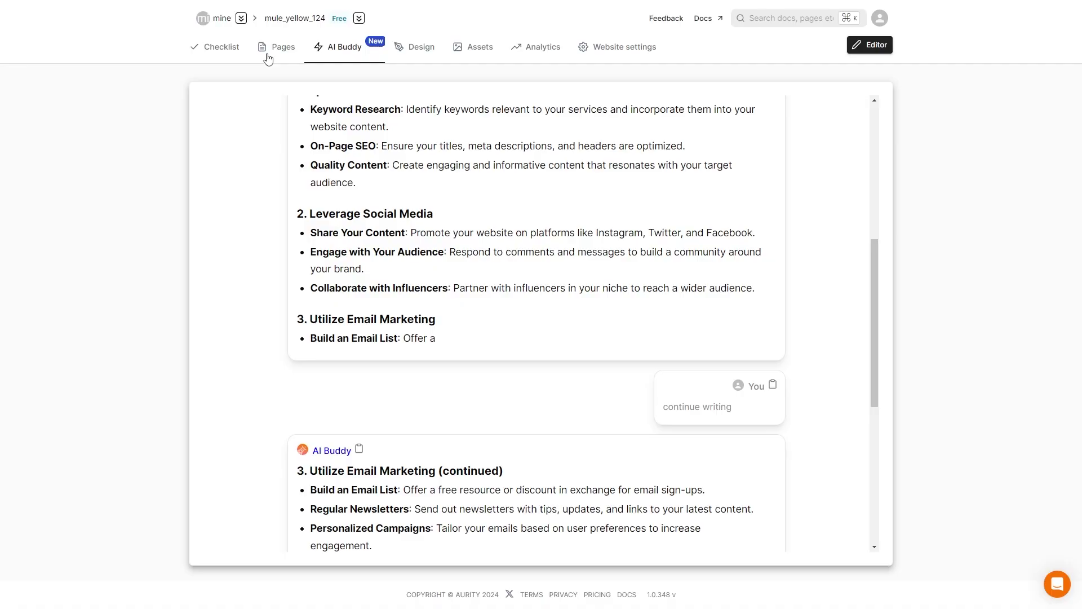
Step: Permanently delete the Portfolio page (/portfolio/index), leaving Home, Features, Product, About and Pricing
click(276, 47)
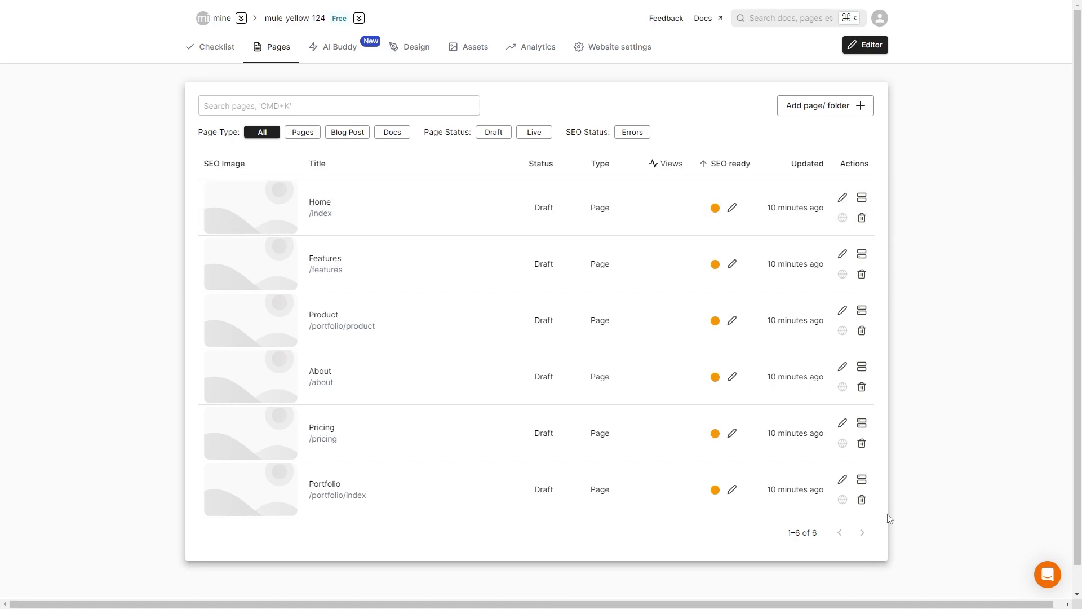
click(862, 500)
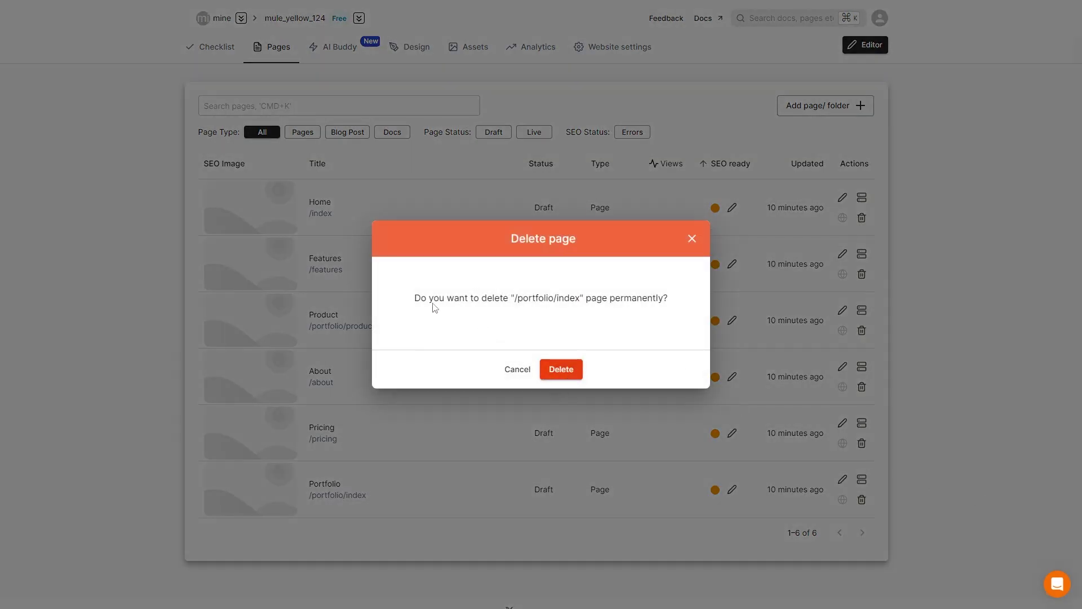
drag(426, 299, 590, 420)
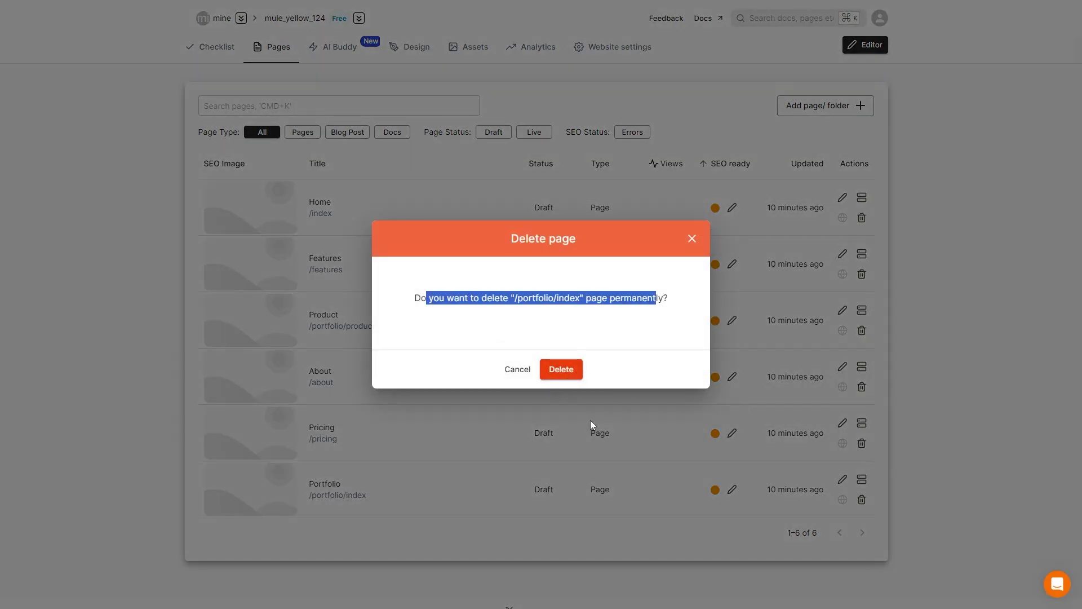
click(561, 370)
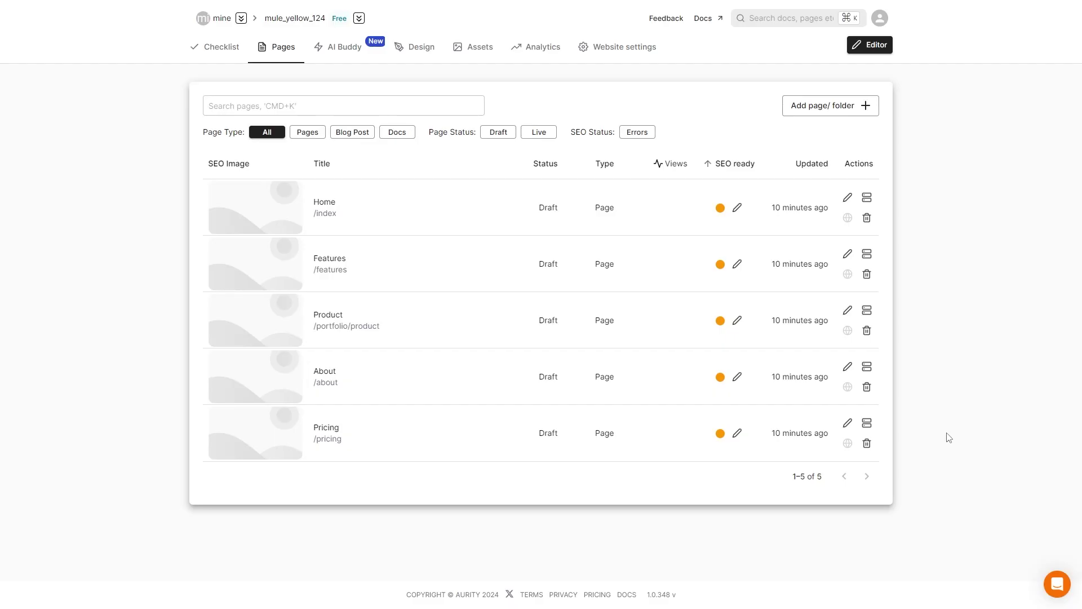
Step: Mark the 'How to Use Pineapple - 101' quick start step as done
click(216, 46)
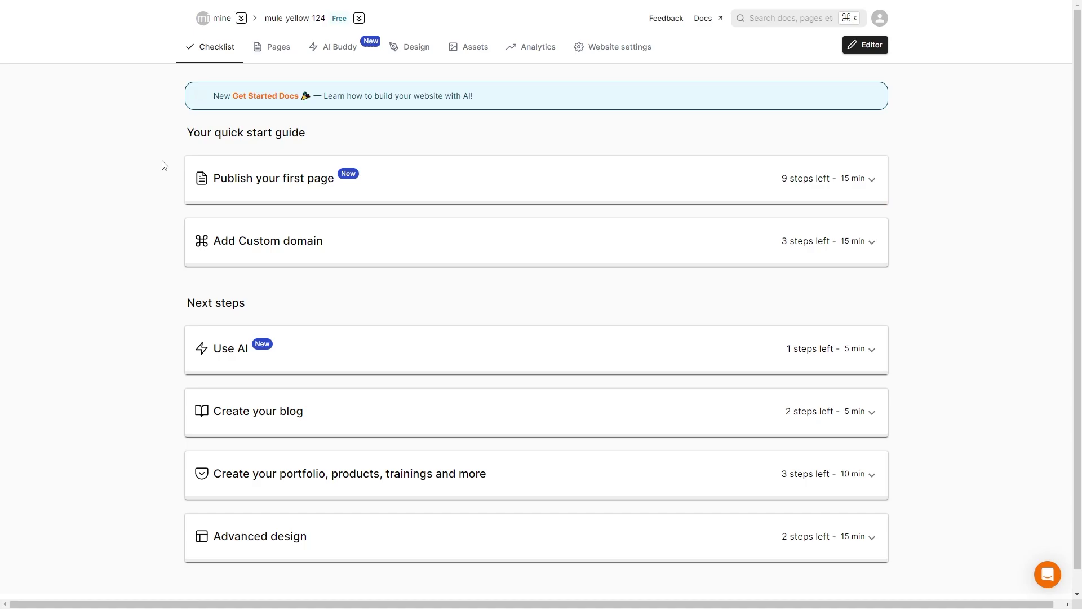
click(274, 178)
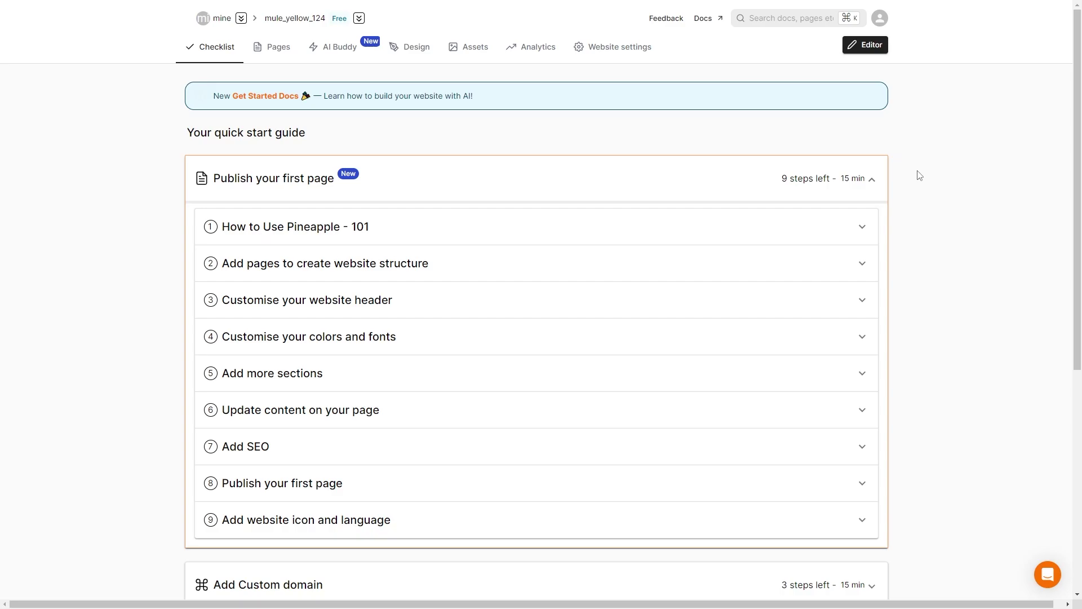
click(864, 227)
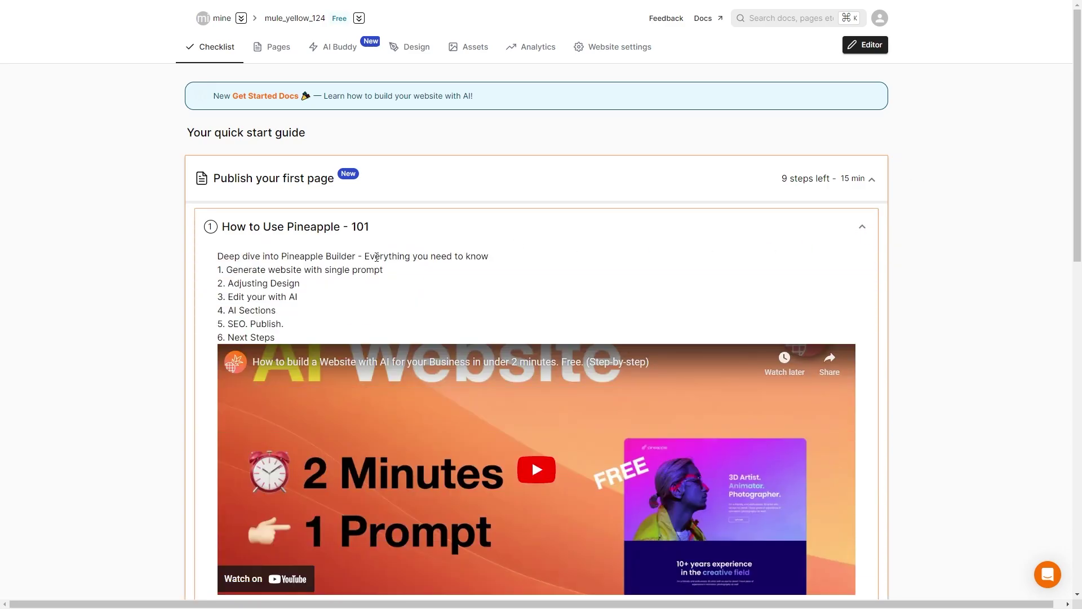
scroll(433, 297, down, 5)
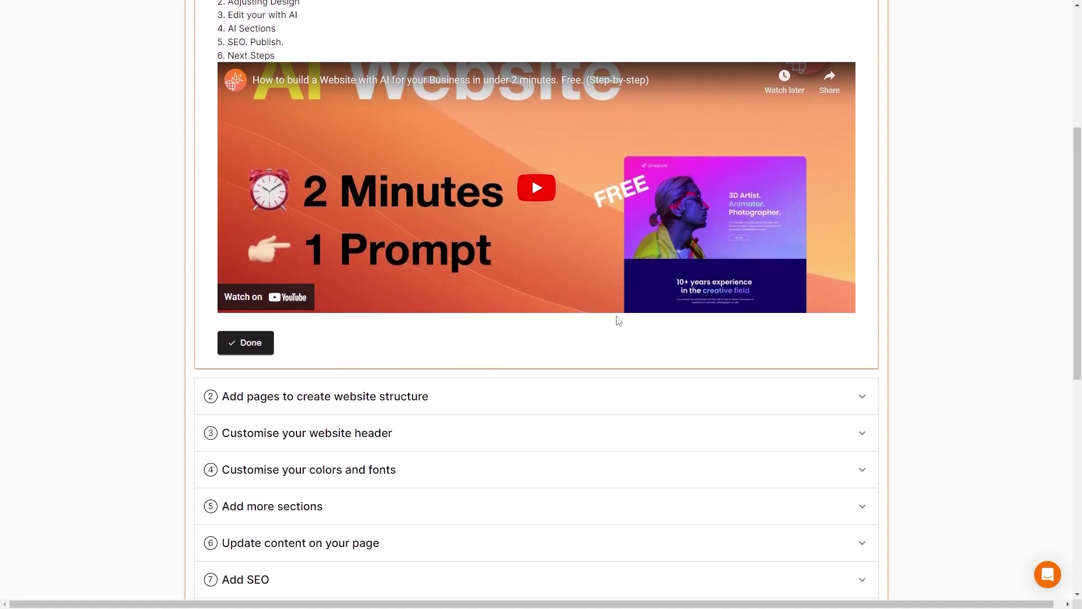
scroll(590, 440, up, 4)
scroll(418, 384, down, 3)
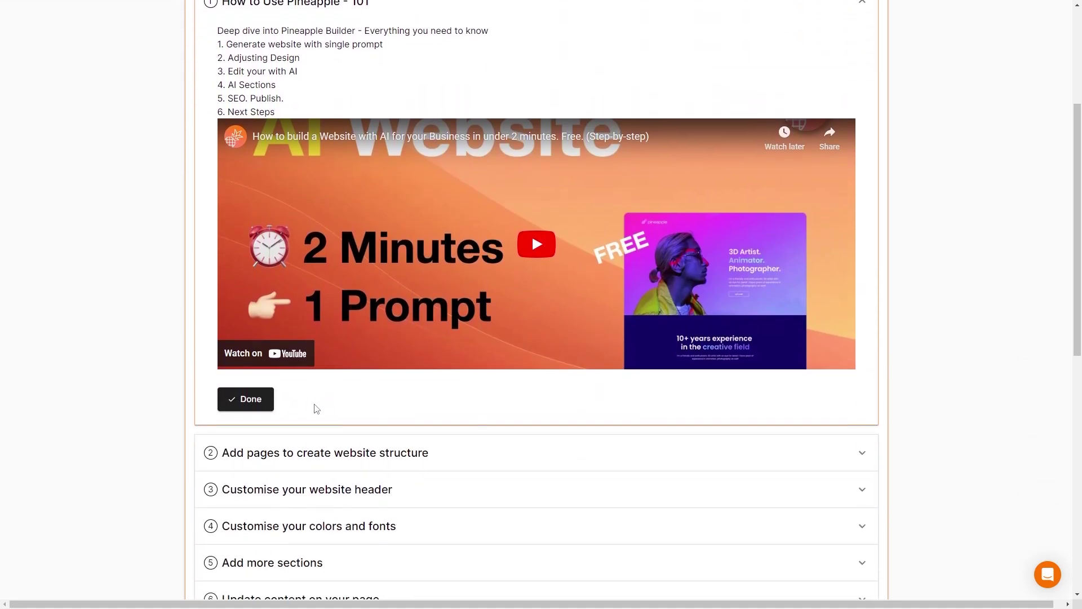
click(245, 398)
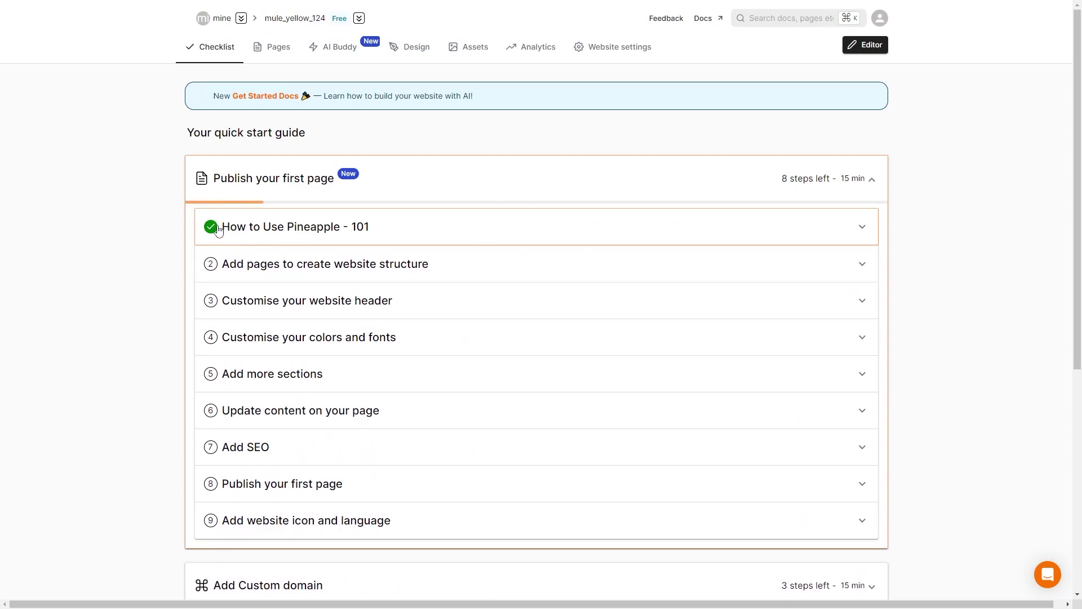
Step: Mark the 'Add pages to create website structure' step as done
click(637, 268)
scroll(620, 299, down, 1)
scroll(620, 299, down, 8)
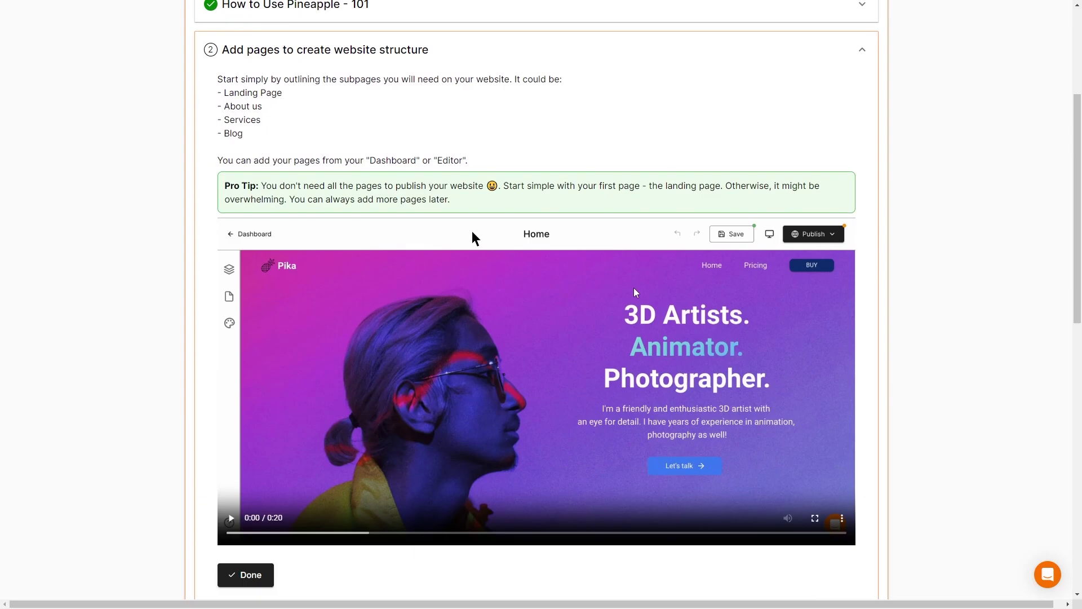
click(253, 292)
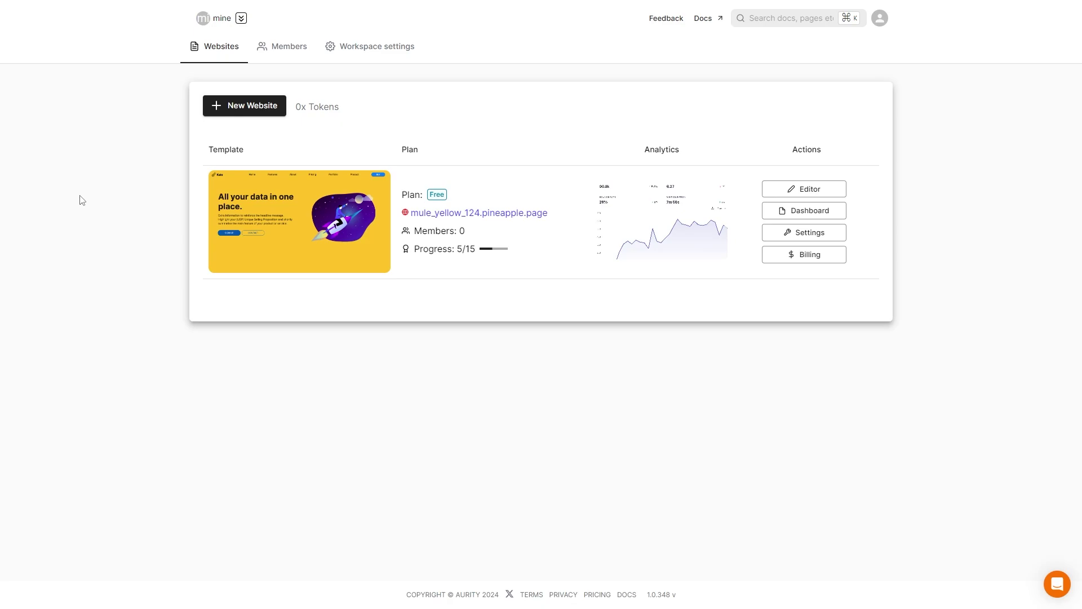
Step: Return to the workspace's Websites list showing one Free-plan site at 5/15 progress
mouse_move(304, 265)
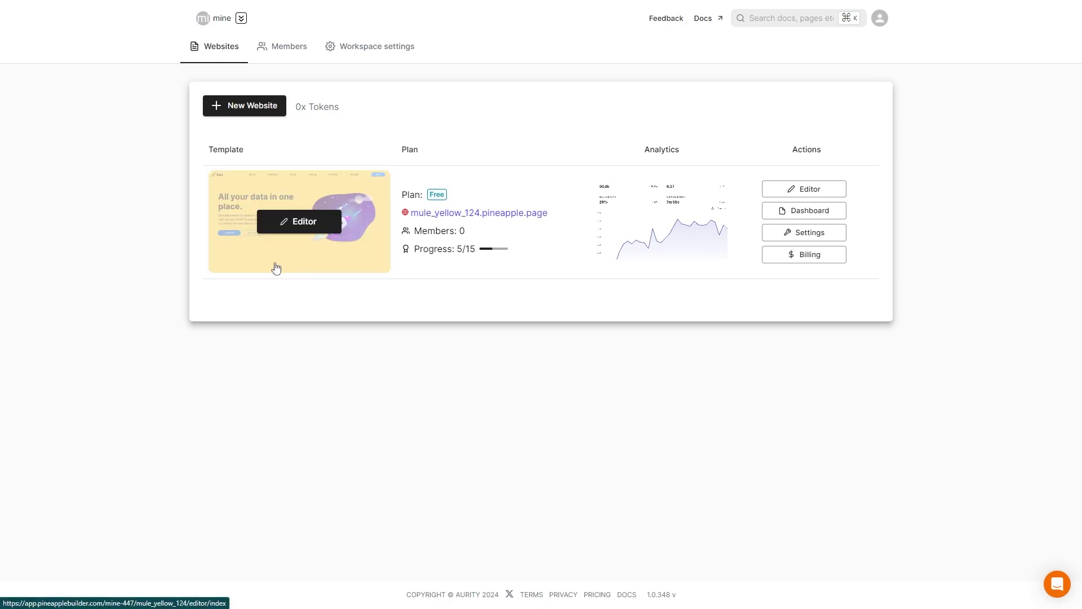